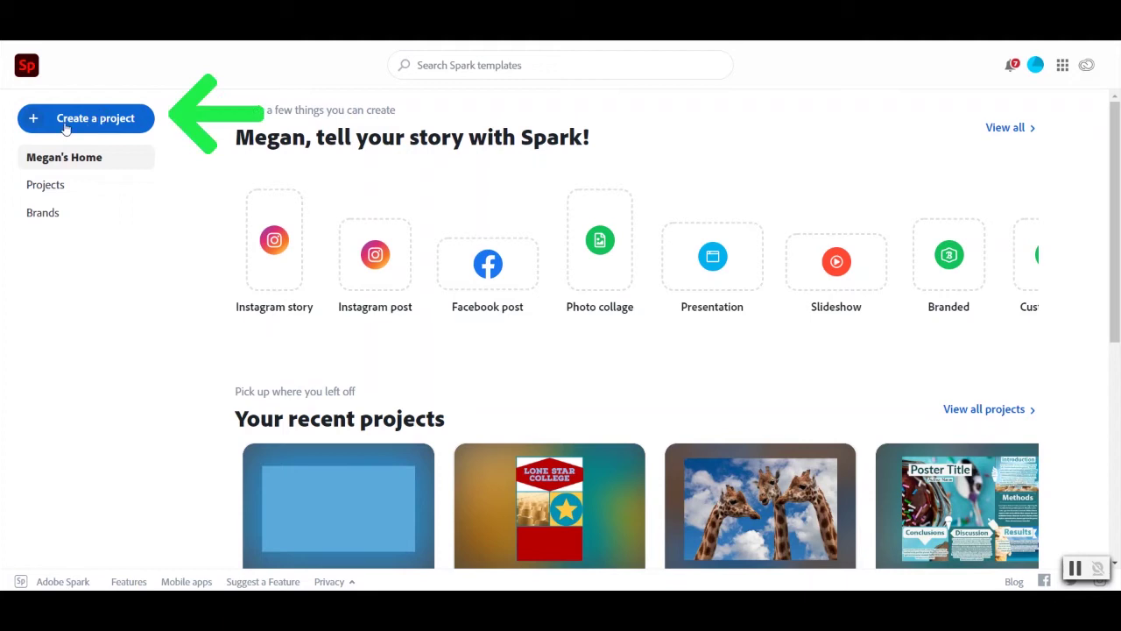
# Start a new Video project from the Create a project menu
pyautogui.click(65, 128)
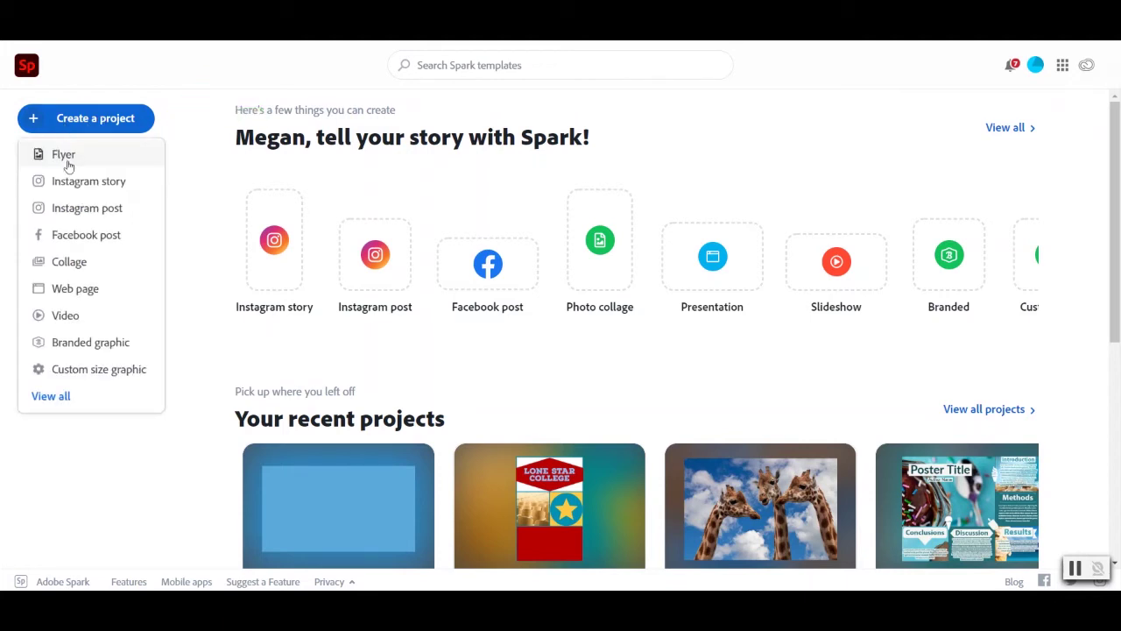
pyautogui.click(66, 317)
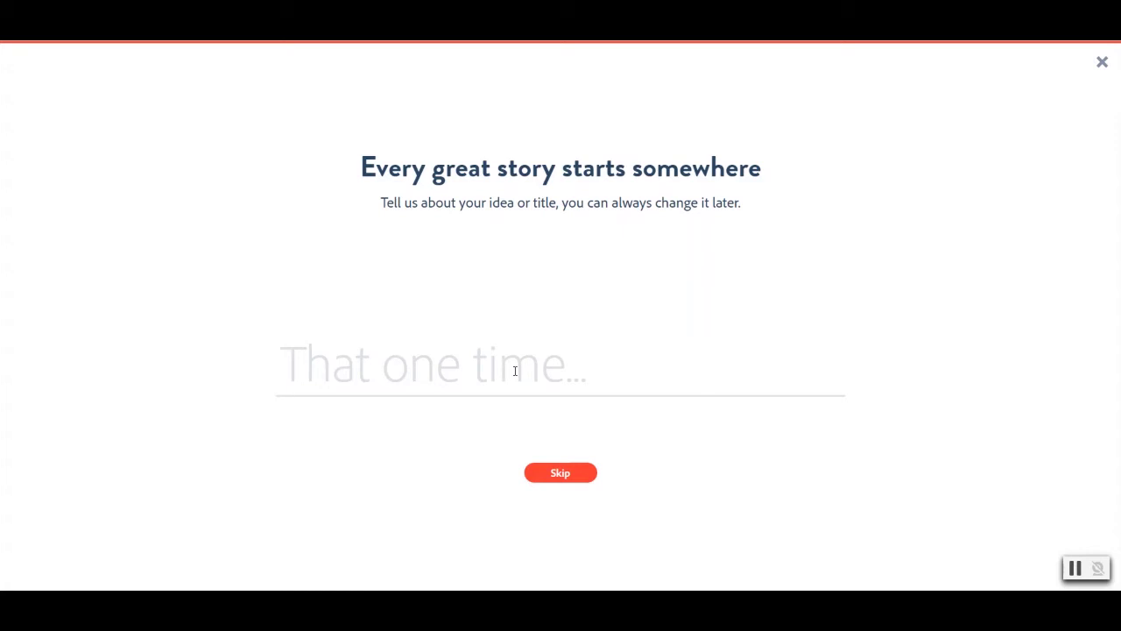
# Enter 'Panda Party' as the video's title and continue
pyautogui.write('P')
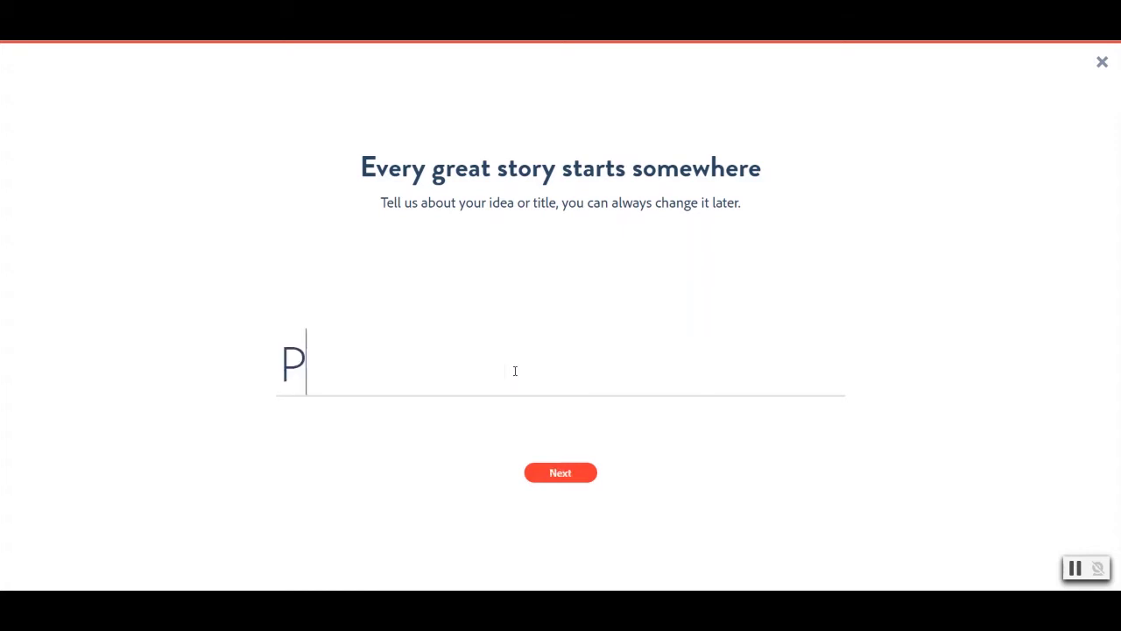
pyautogui.write('anda Party')
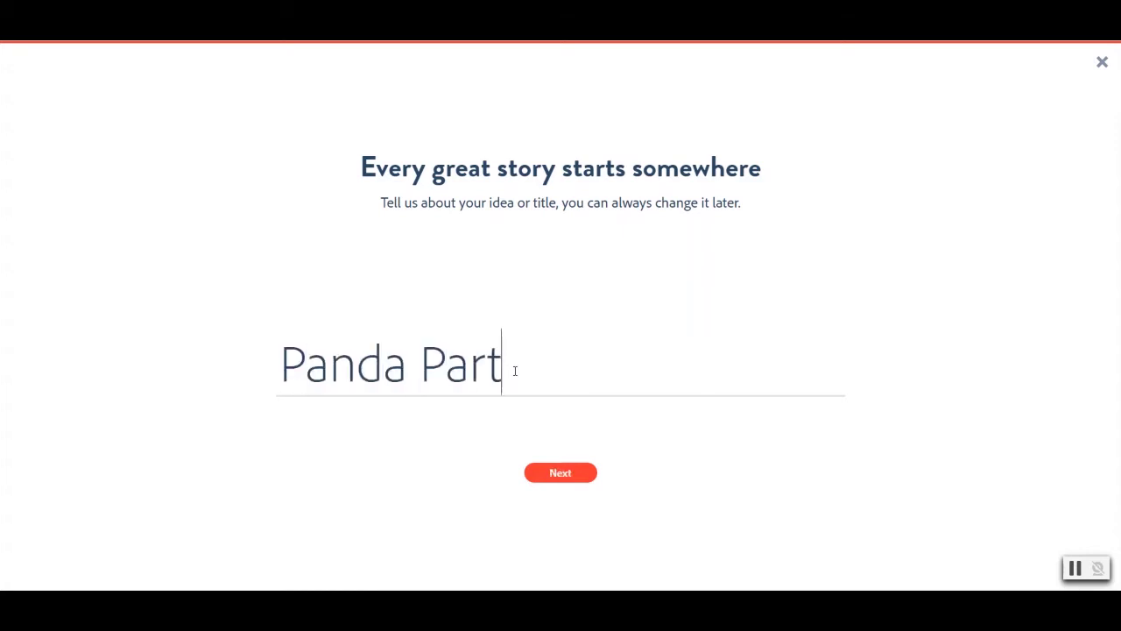
pyautogui.click(562, 474)
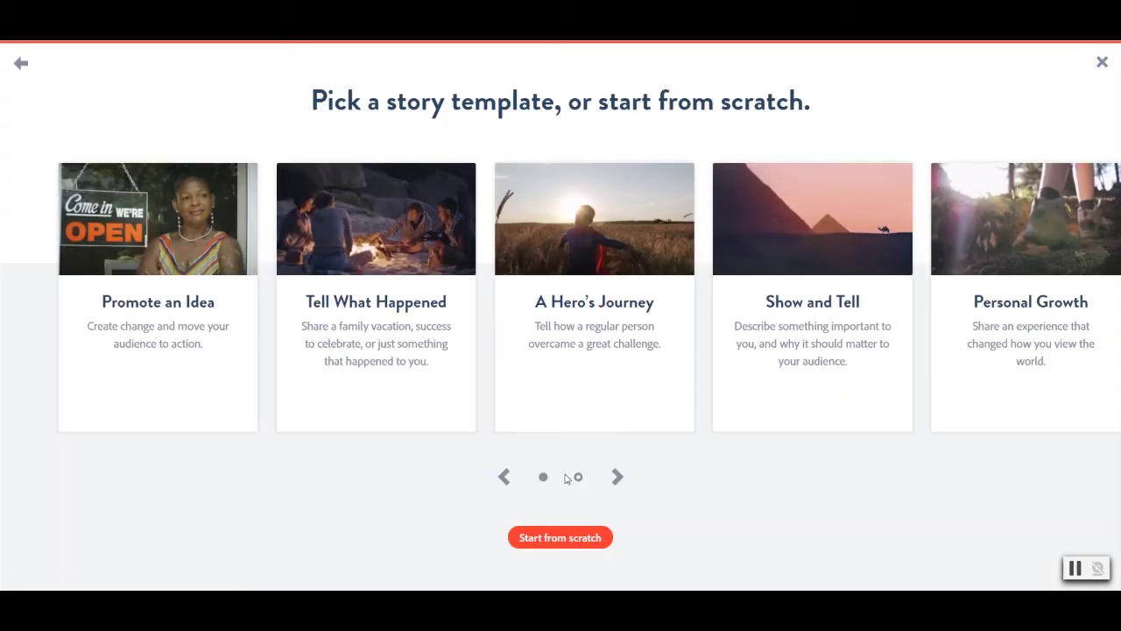
# Browse the story templates and build the video from Teach a Lesson
pyautogui.moveTo(233, 303)
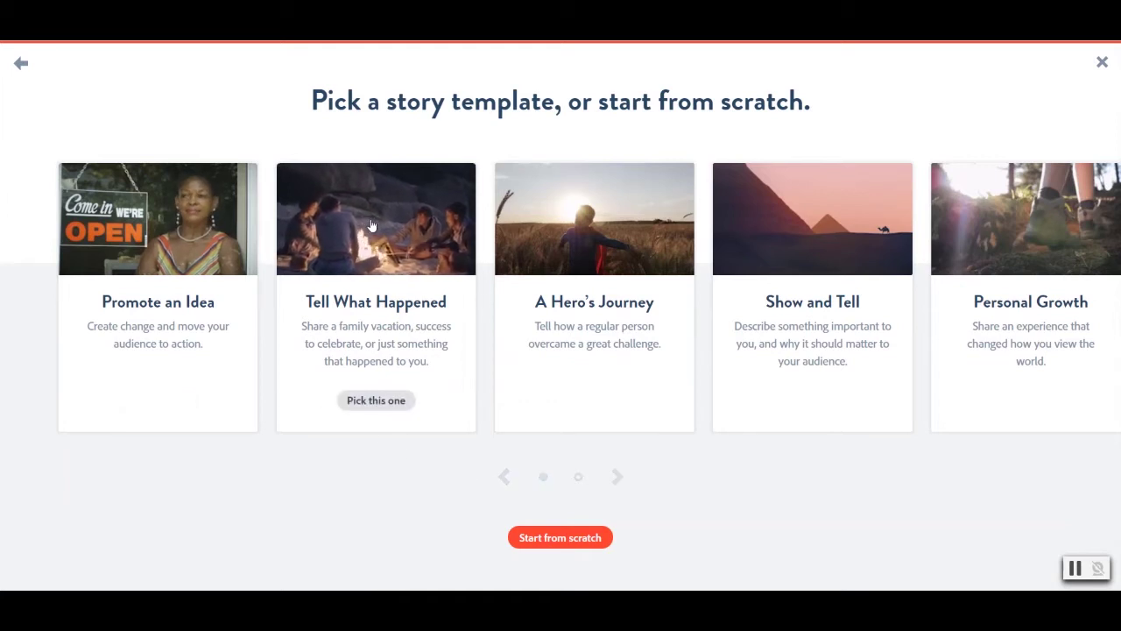
pyautogui.moveTo(565, 238)
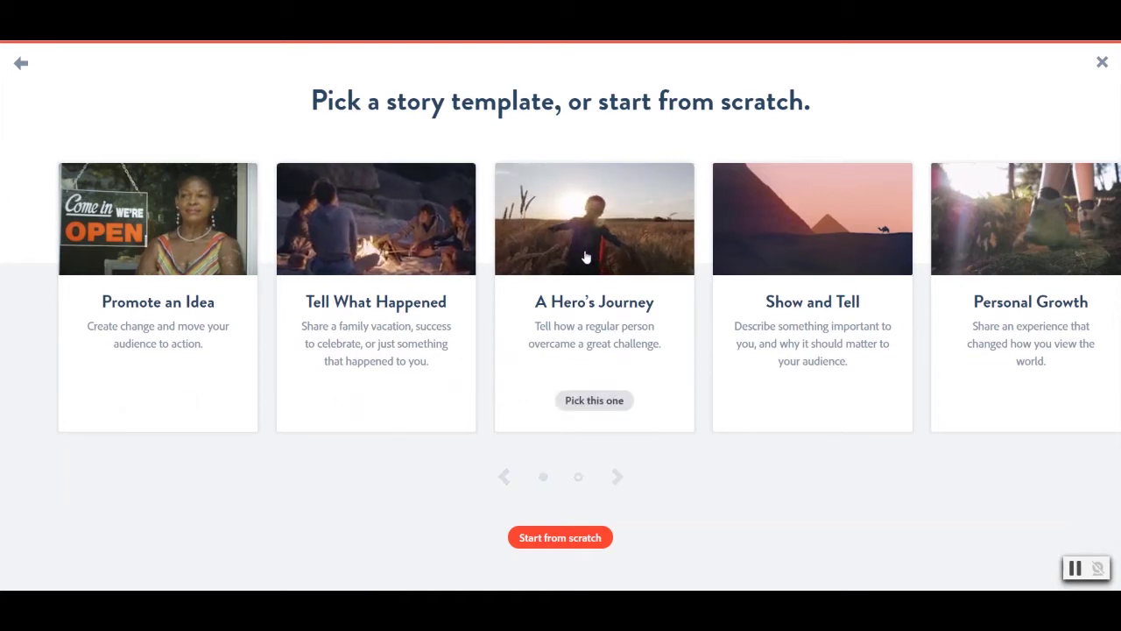
pyautogui.moveTo(830, 260)
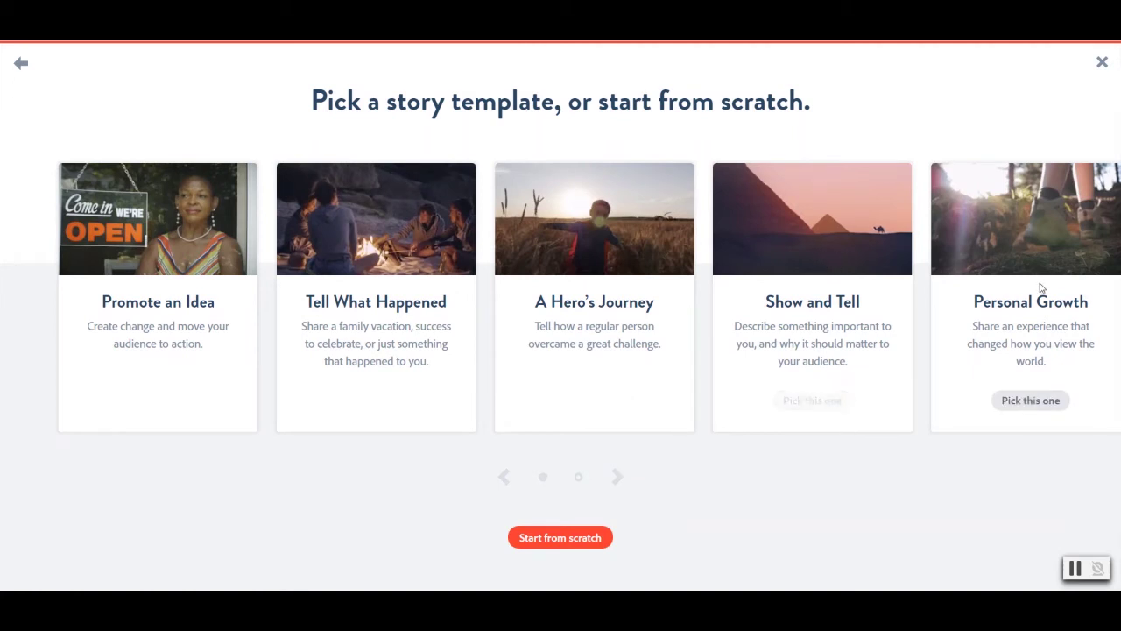
pyautogui.click(619, 478)
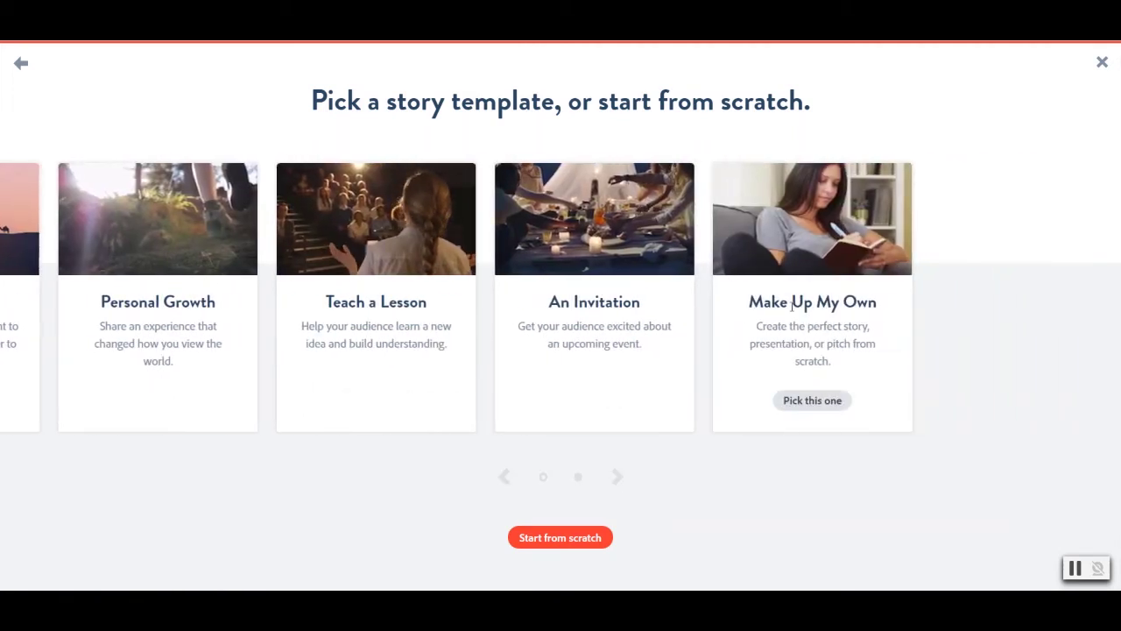
pyautogui.moveTo(303, 300)
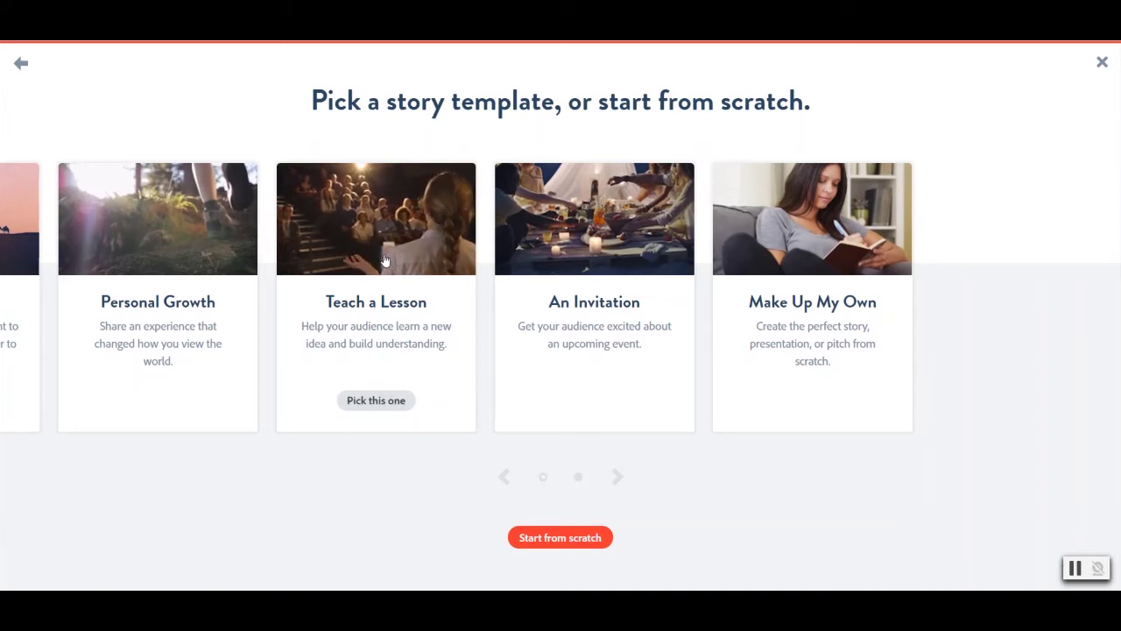
pyautogui.click(375, 400)
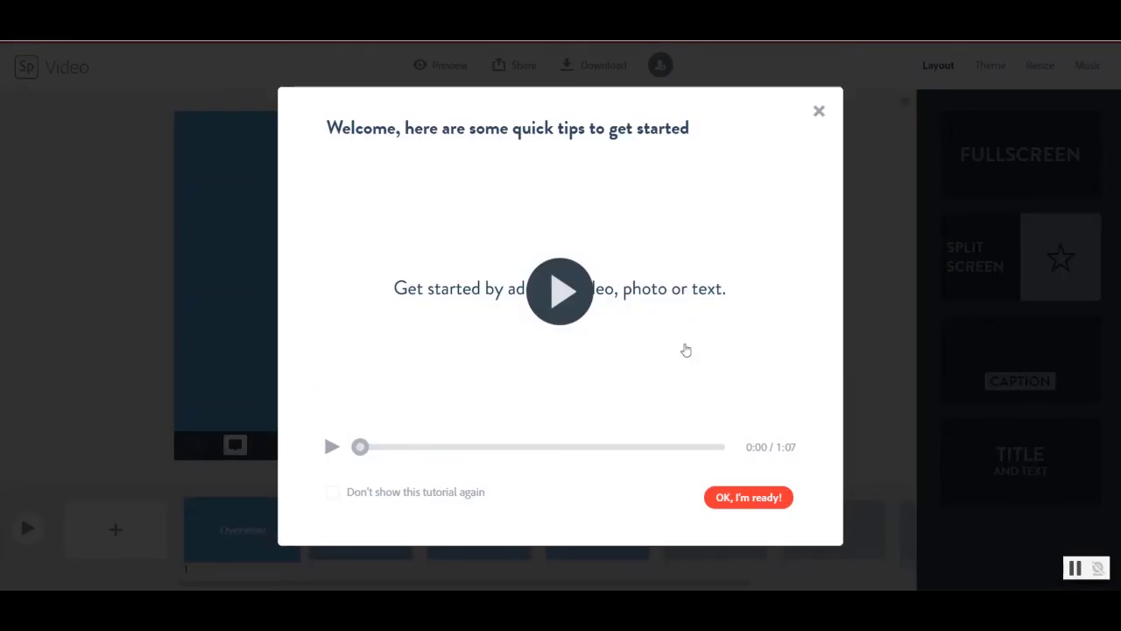
# Turn off and close the welcome tutorial, then preview each slide through Credits
pyautogui.click(333, 493)
pyautogui.click(817, 114)
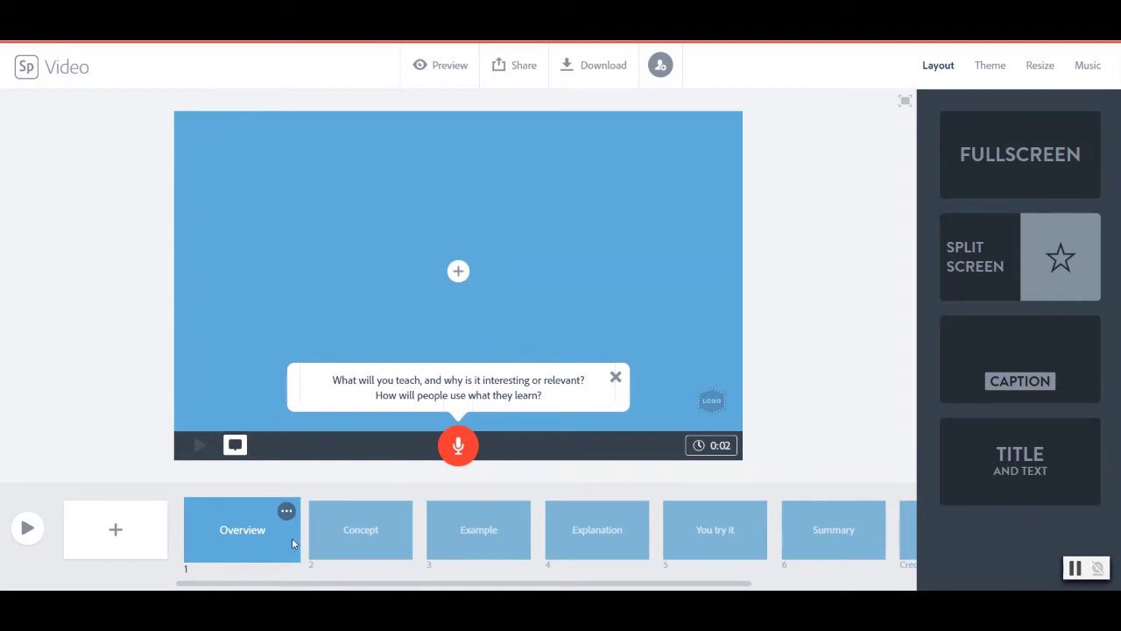
pyautogui.click(359, 534)
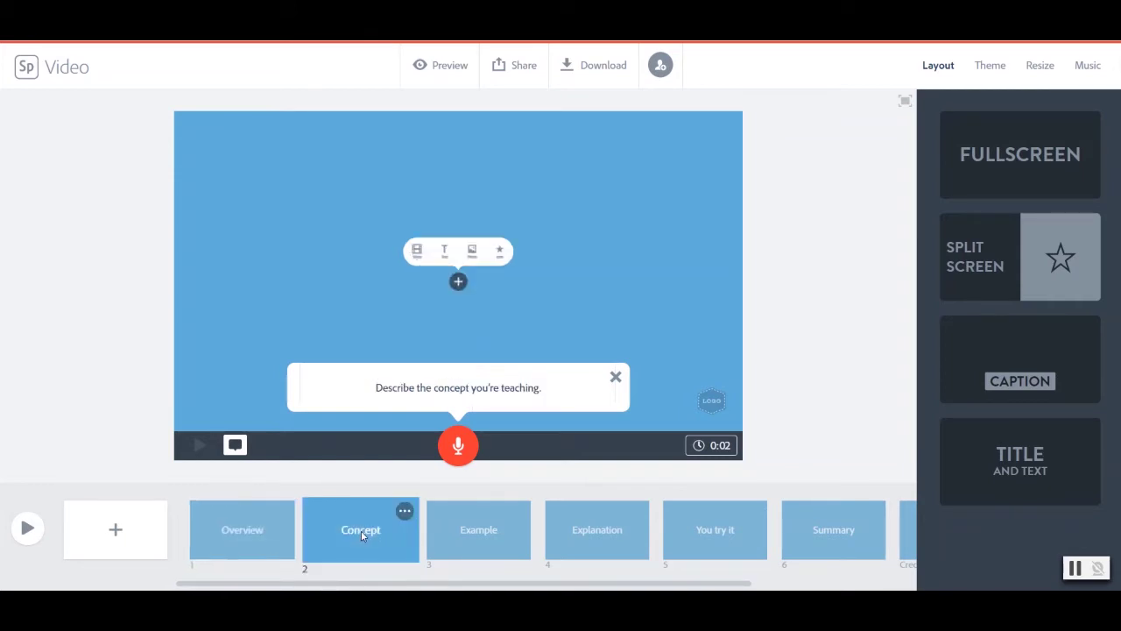
pyautogui.click(450, 528)
pyautogui.click(592, 537)
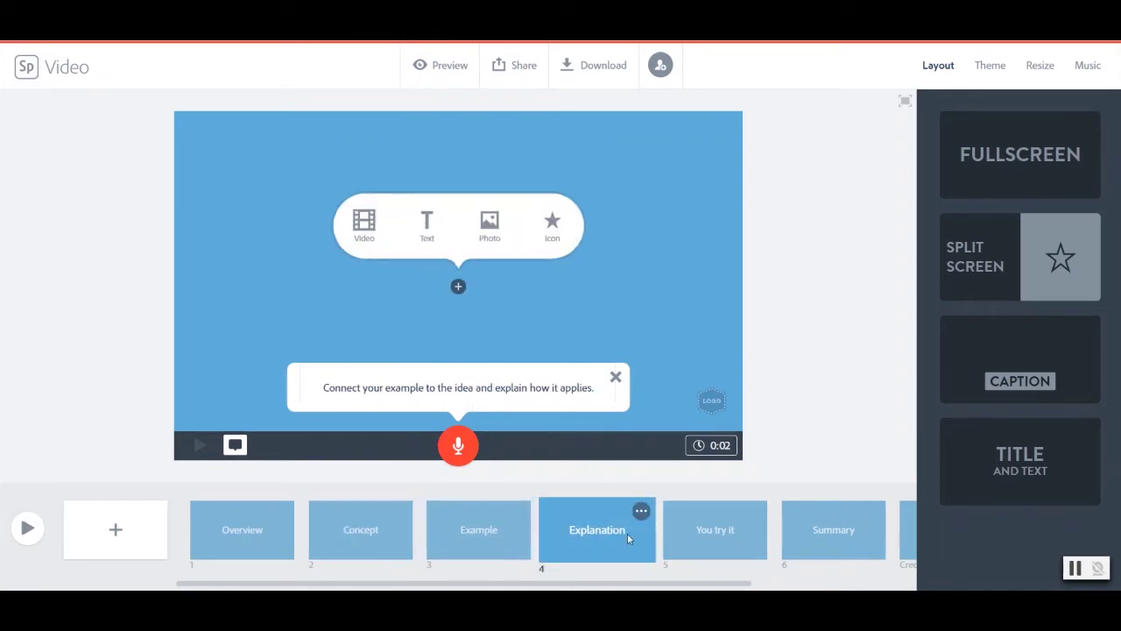
pyautogui.click(719, 534)
pyautogui.click(828, 537)
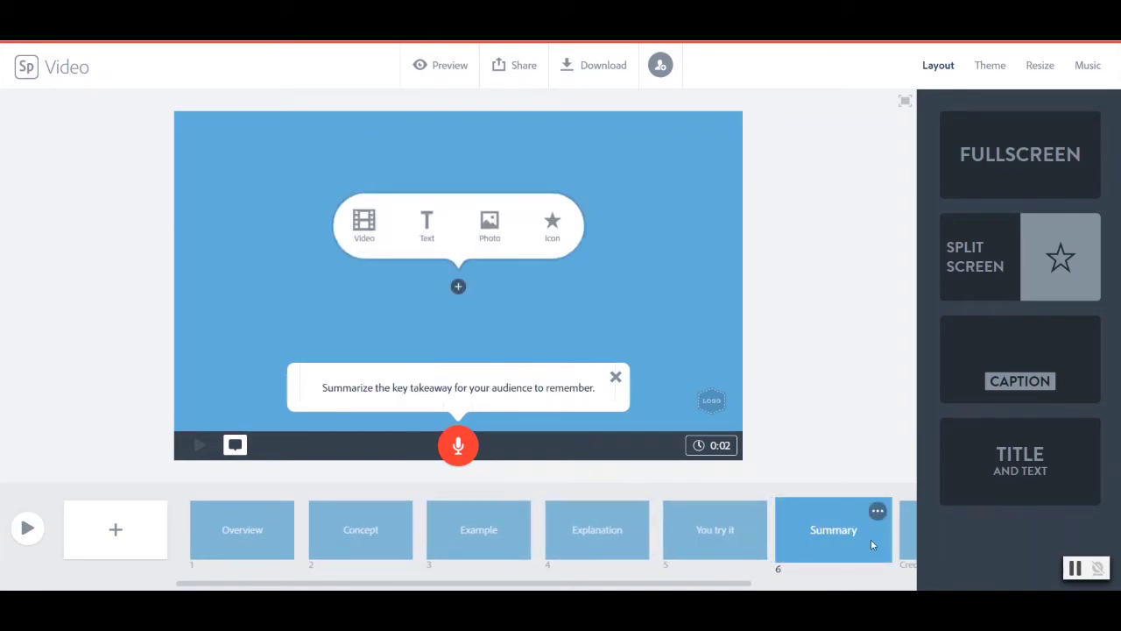
pyautogui.click(907, 535)
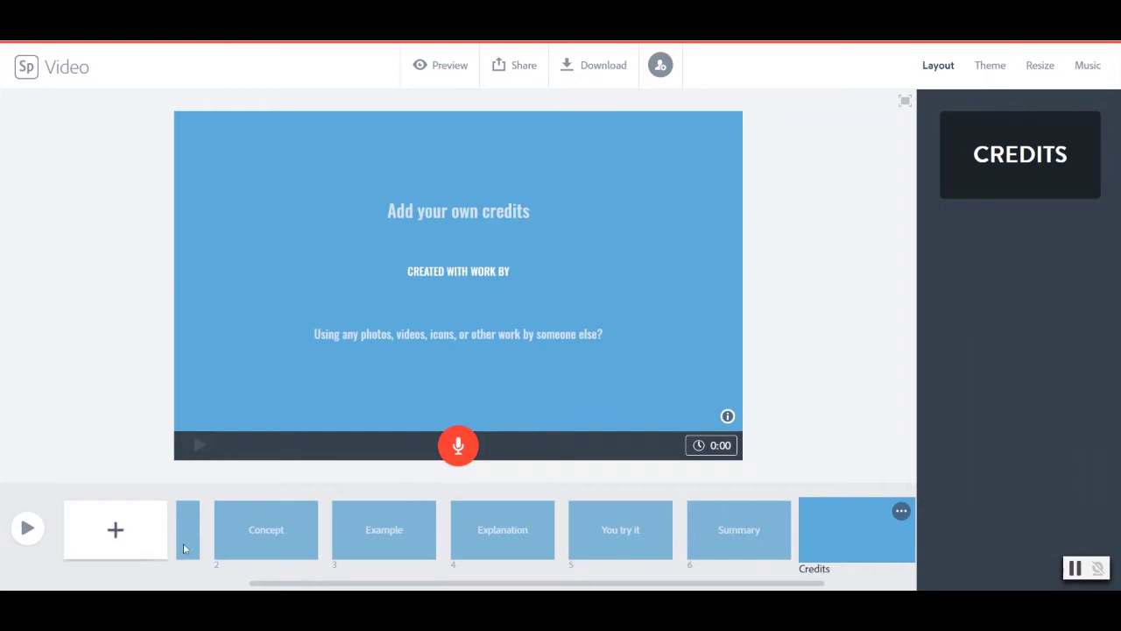
# Return to the Overview slide and dismiss its prompt text
pyautogui.click(256, 540)
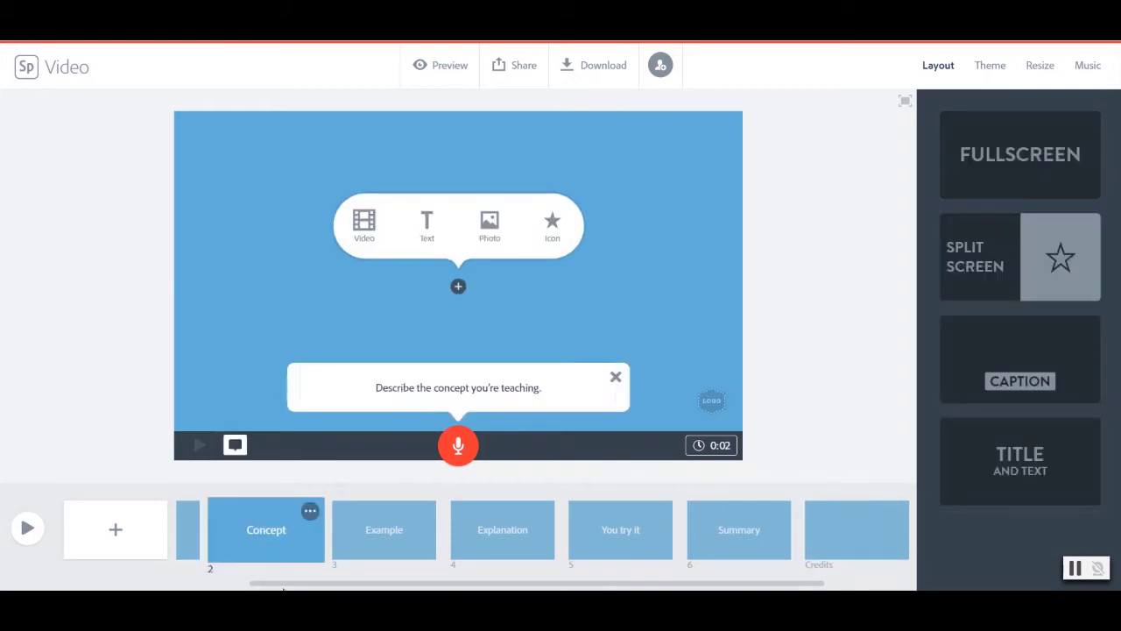
pyautogui.moveTo(282, 585); pyautogui.dragTo(183, 581)
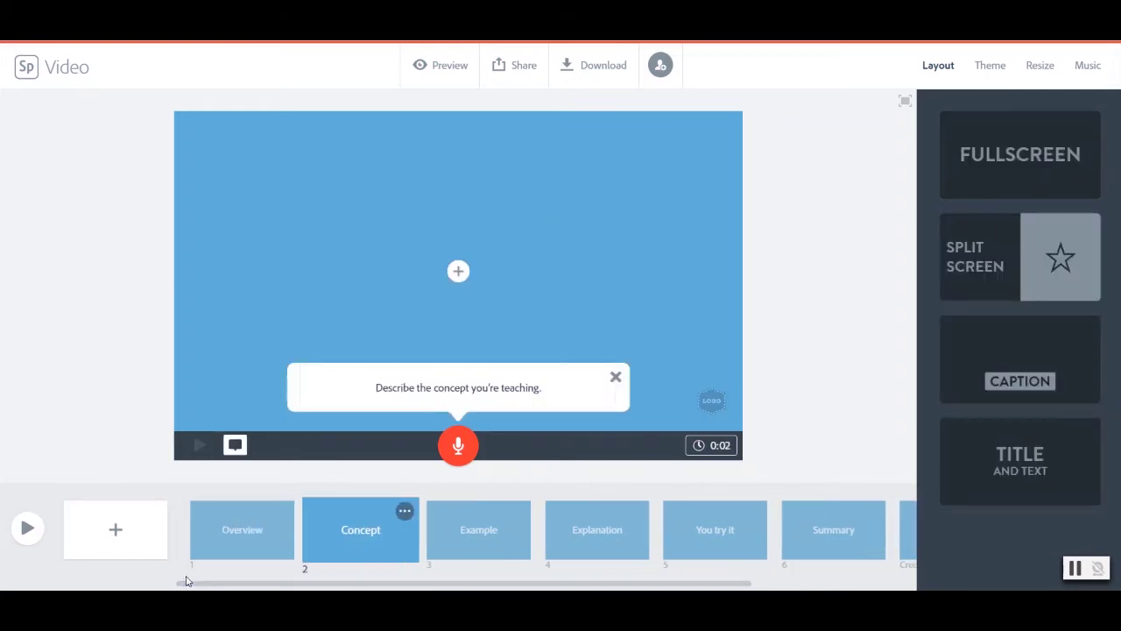
pyautogui.click(226, 538)
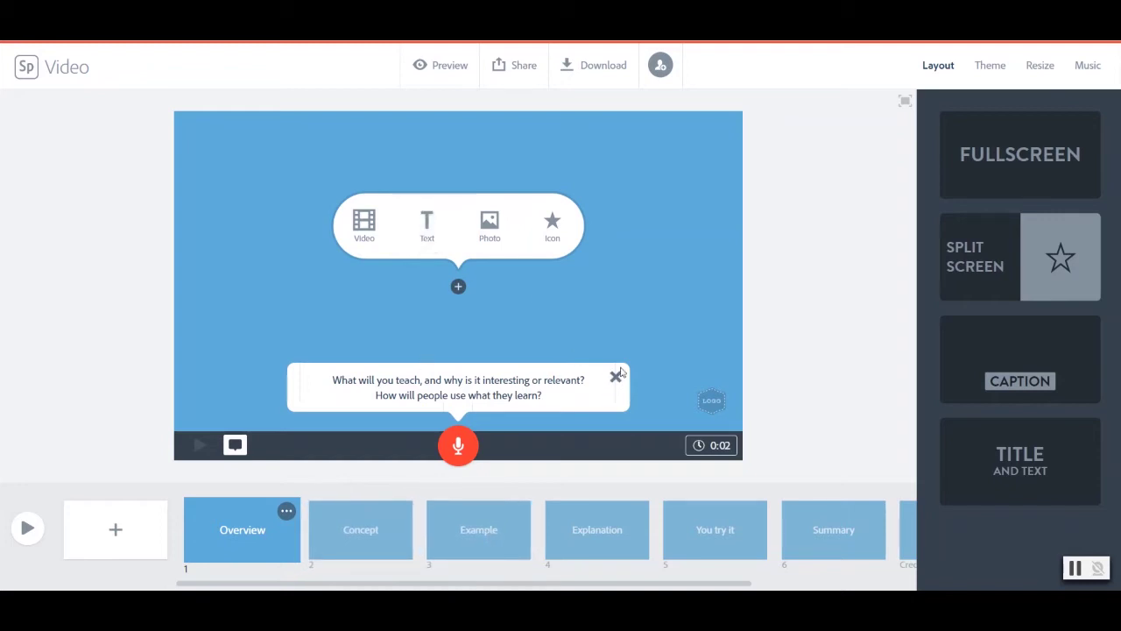
pyautogui.click(372, 532)
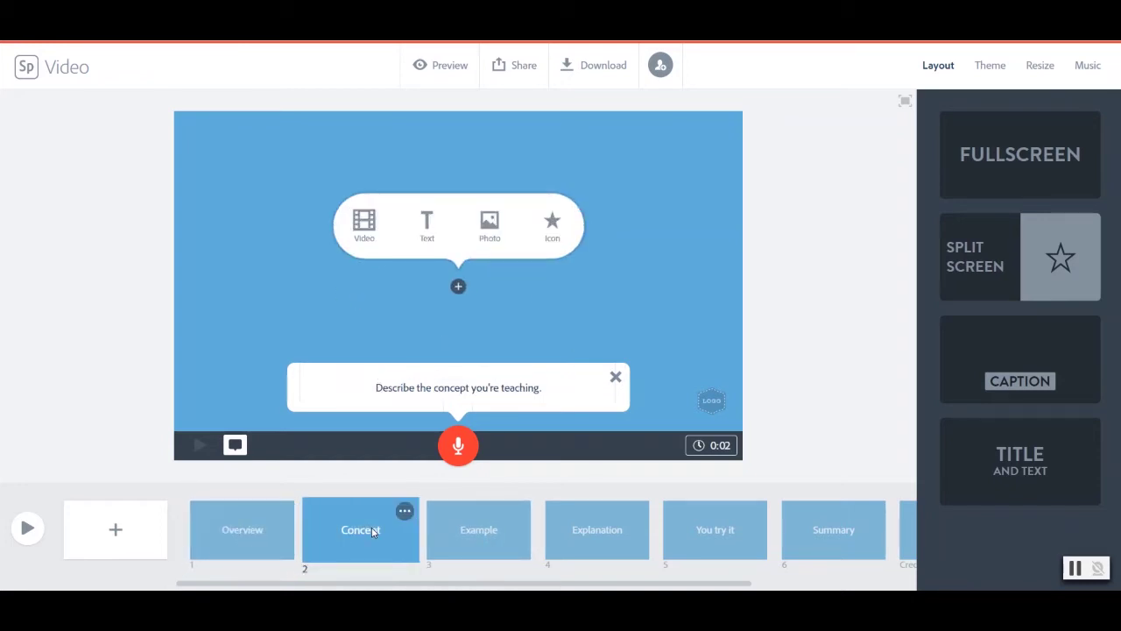
pyautogui.click(232, 536)
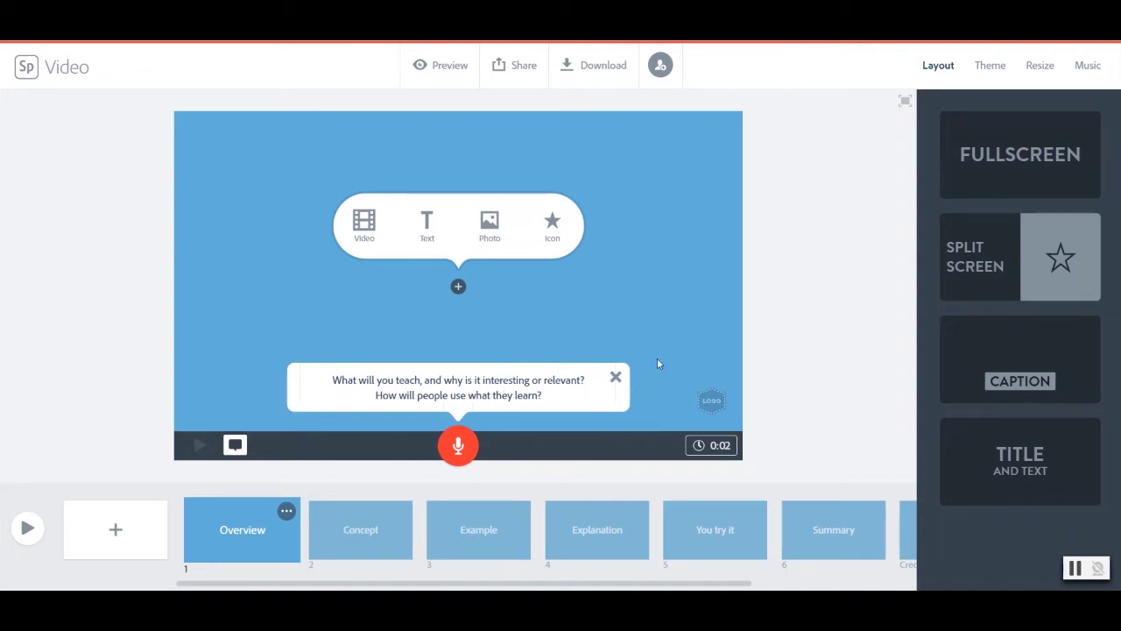
pyautogui.click(616, 377)
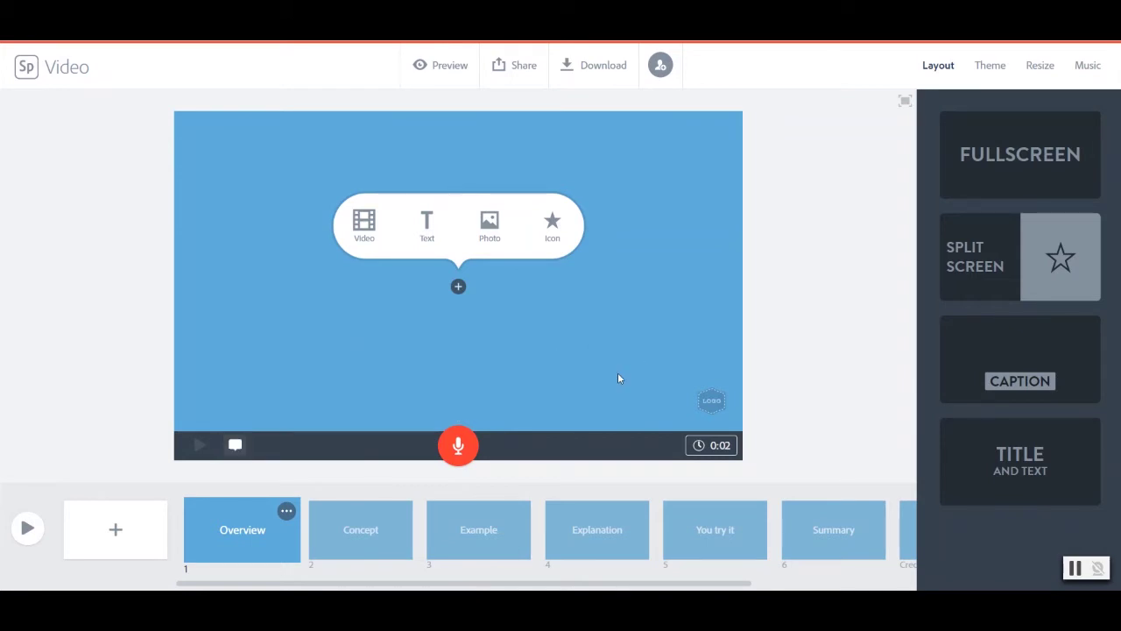
pyautogui.click(992, 77)
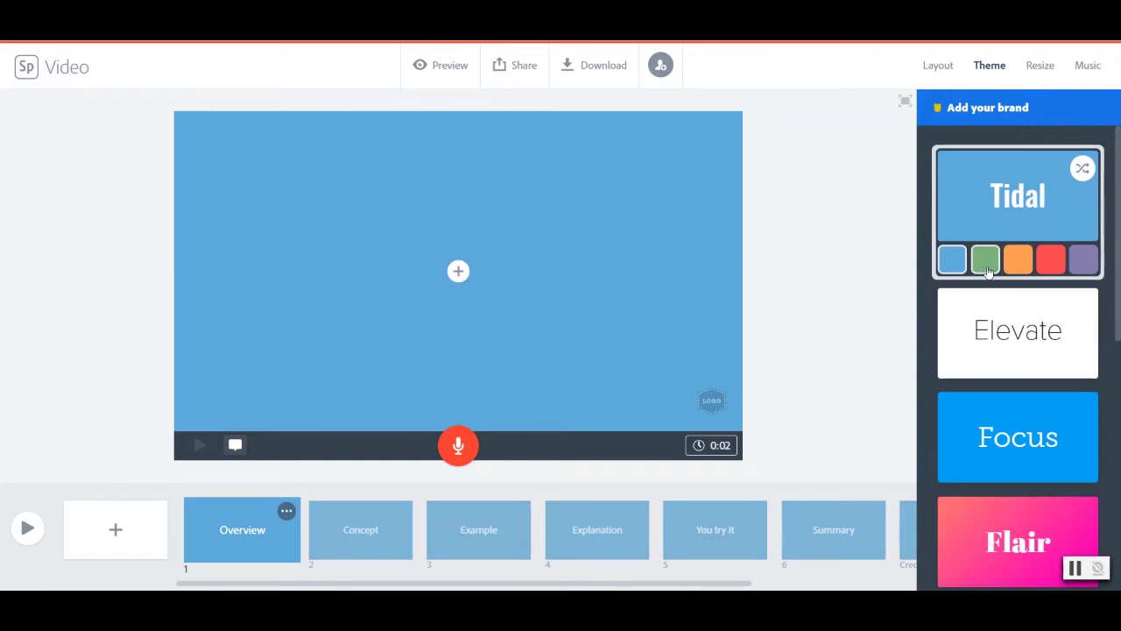
# Try another colour variant and the Statement, Noir and Mountain themes
pyautogui.click(1050, 360)
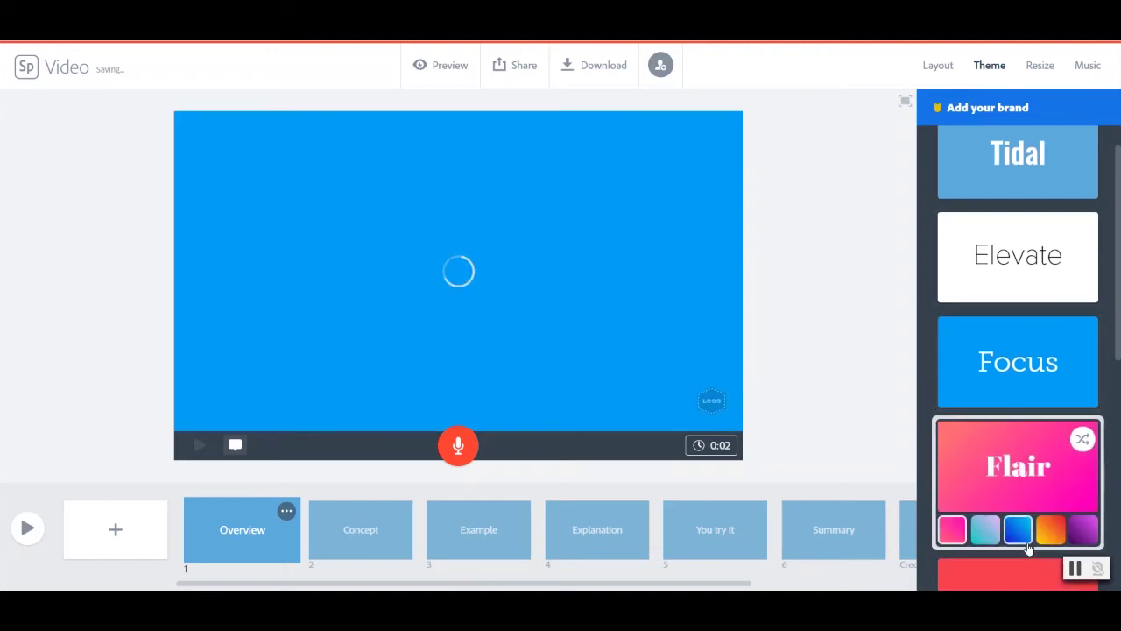
pyautogui.scroll(-2, 1029, 547)
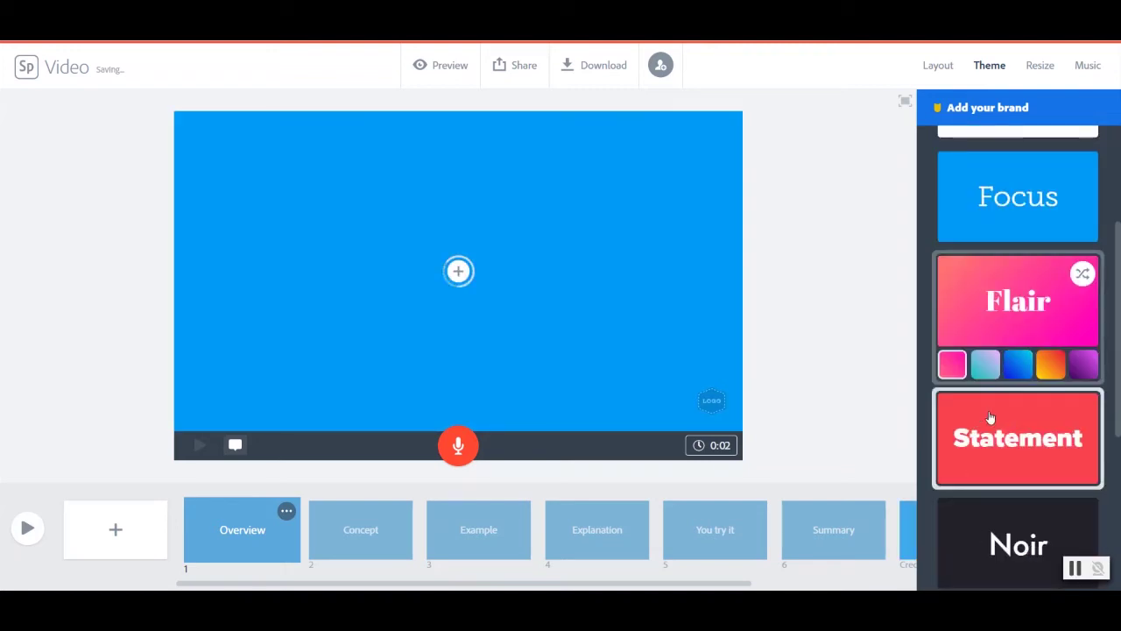
pyautogui.click(990, 418)
pyautogui.click(1021, 515)
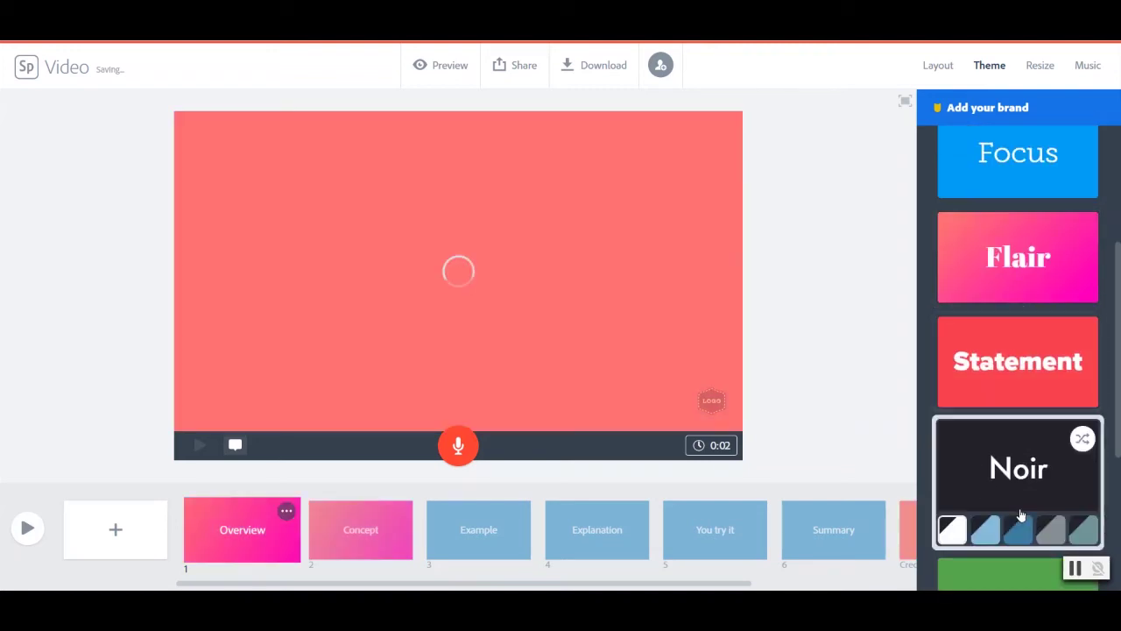
pyautogui.scroll(-1, 1021, 515)
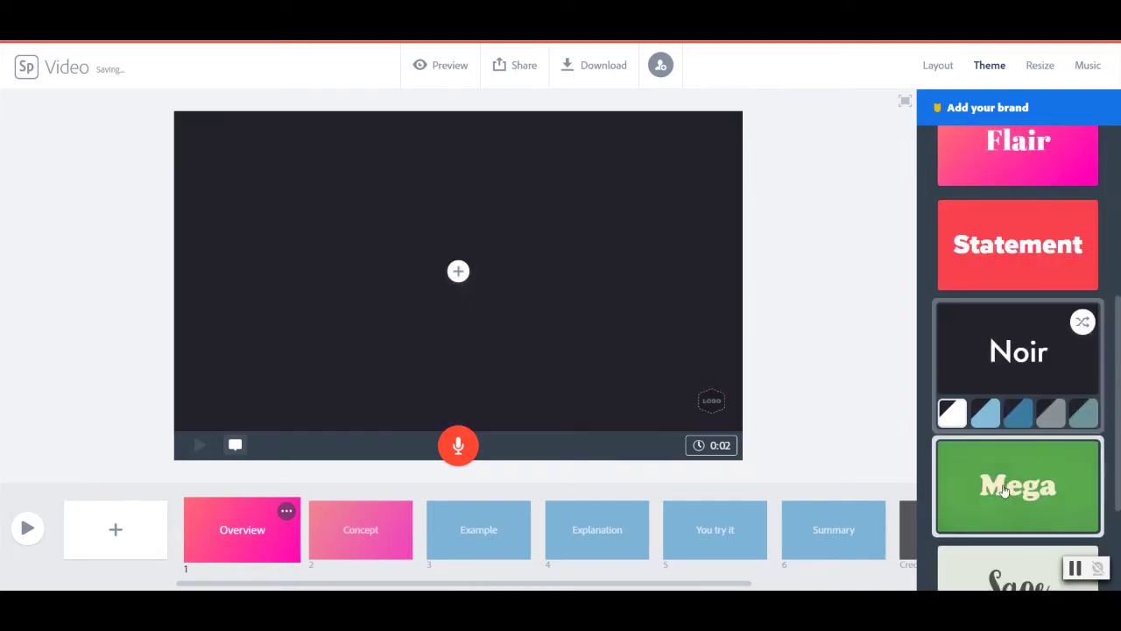
pyautogui.click(1001, 477)
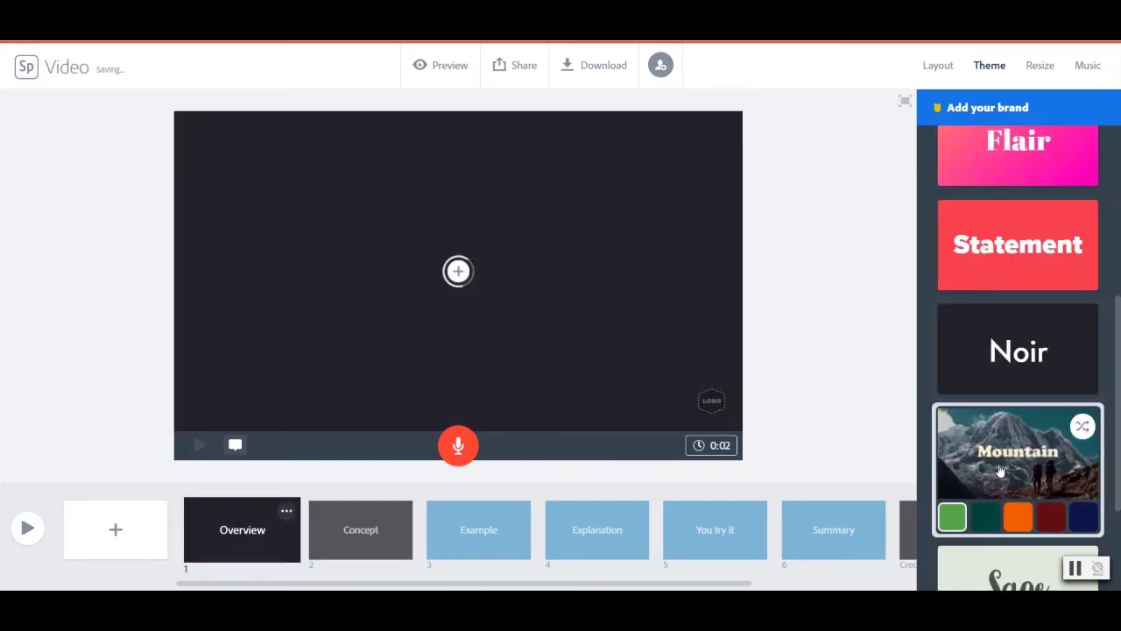
pyautogui.scroll(2, 1000, 471)
pyautogui.scroll(3, 1000, 471)
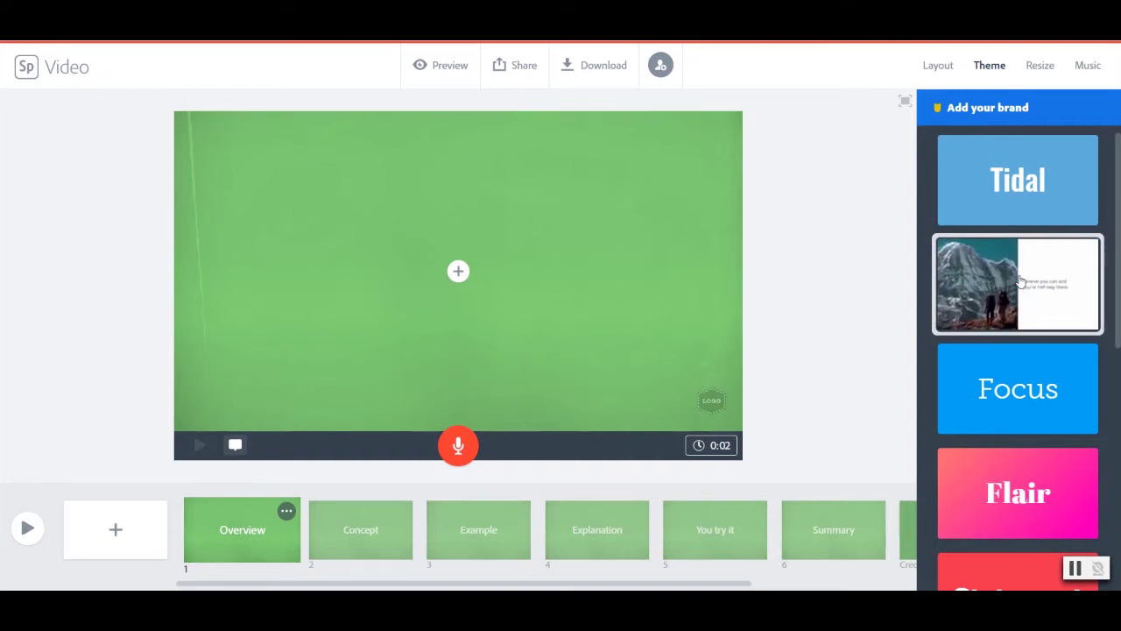
# Try gold Focus and Mountain, then apply the Flair theme in purple
pyautogui.click(1001, 372)
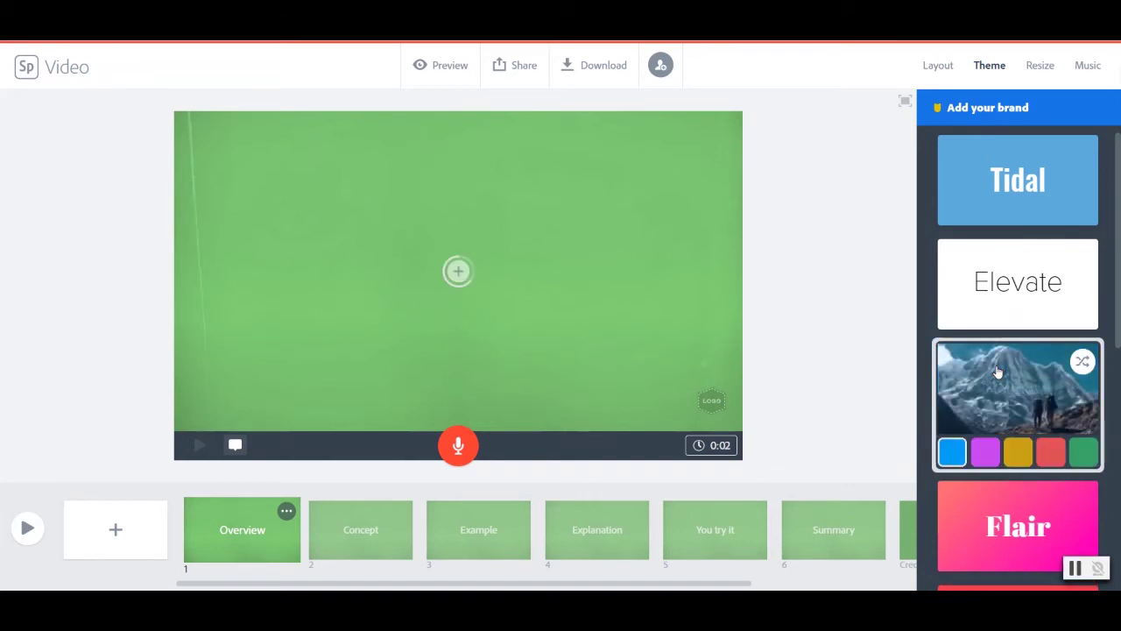
pyautogui.click(1019, 454)
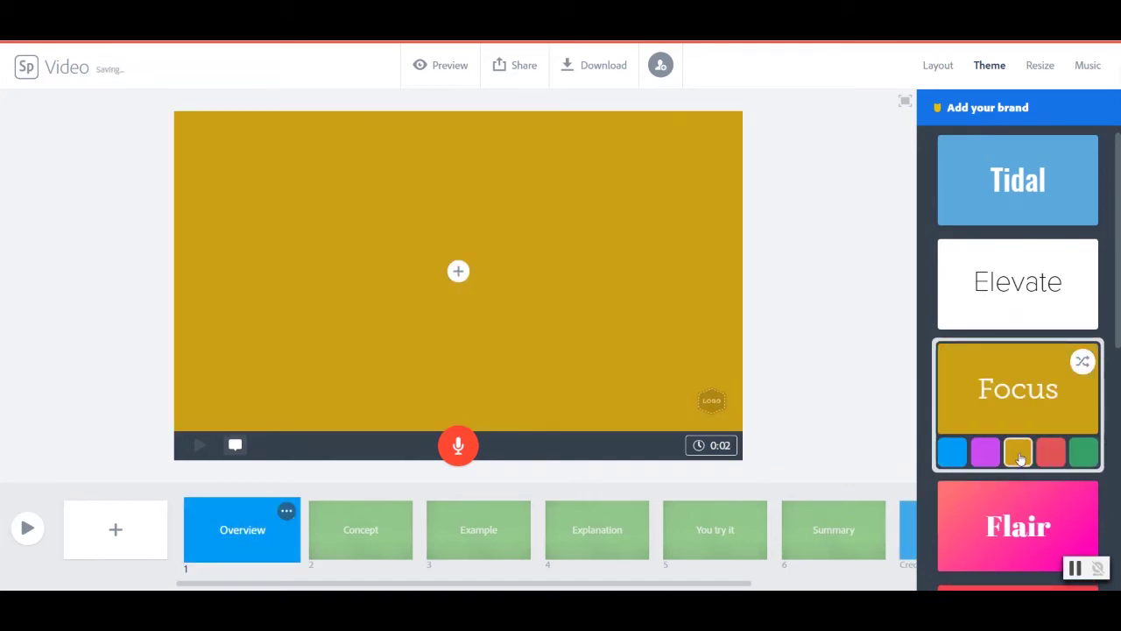
pyautogui.click(1017, 510)
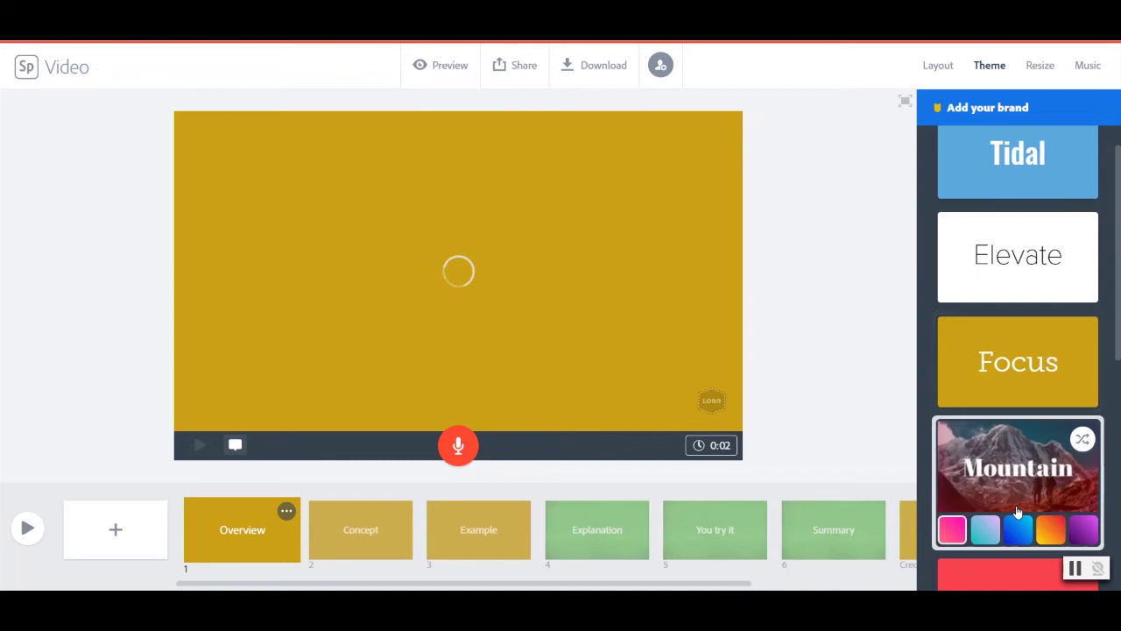
pyautogui.click(1085, 530)
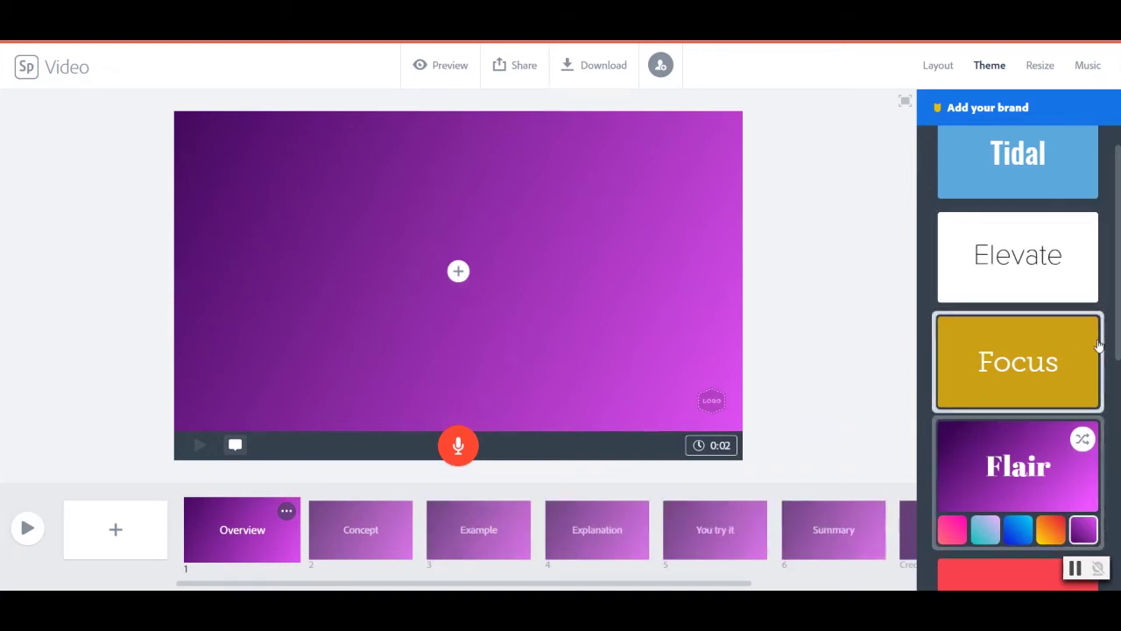
pyautogui.moveTo(1118, 337); pyautogui.dragTo(1117, 571)
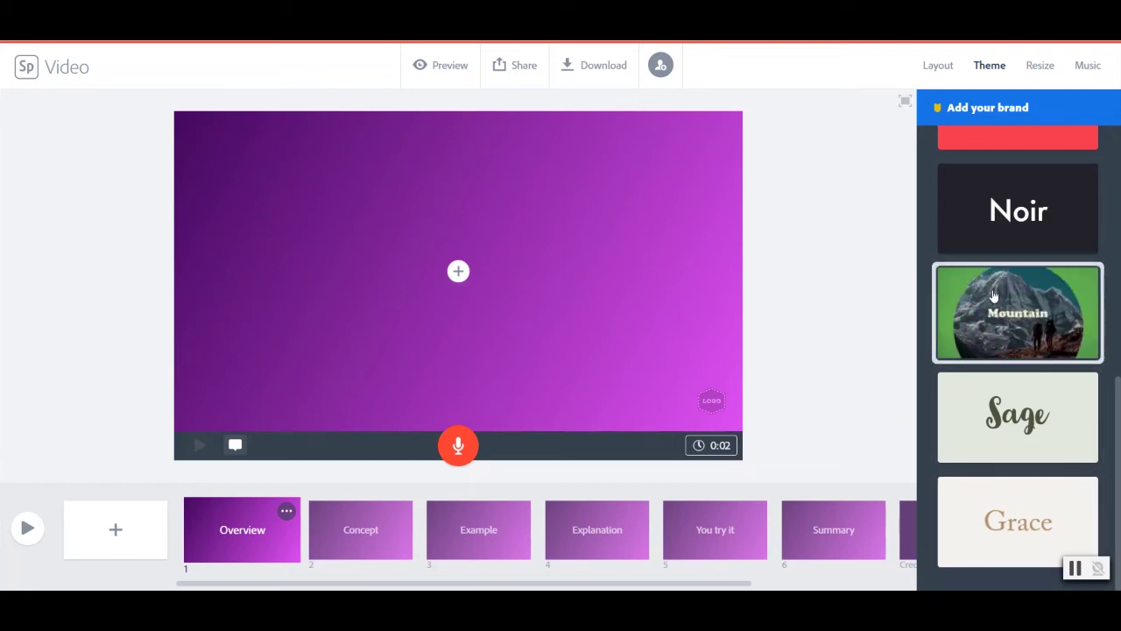
# Try Mega and pink Sage, then settle on the Mega theme in green
pyautogui.click(1001, 298)
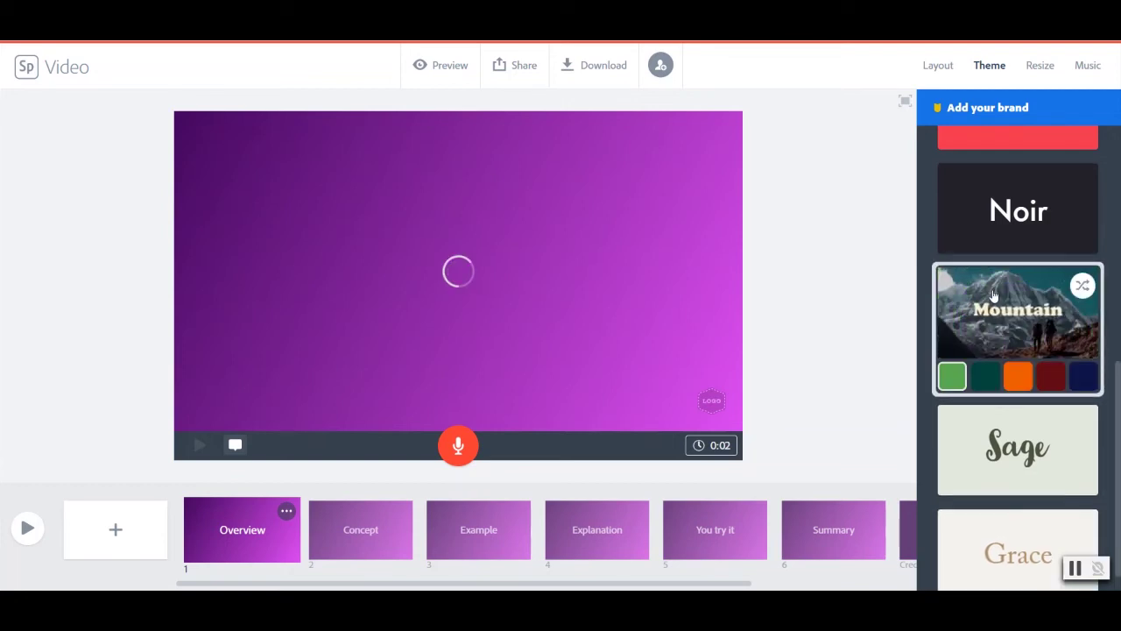
pyautogui.click(1021, 434)
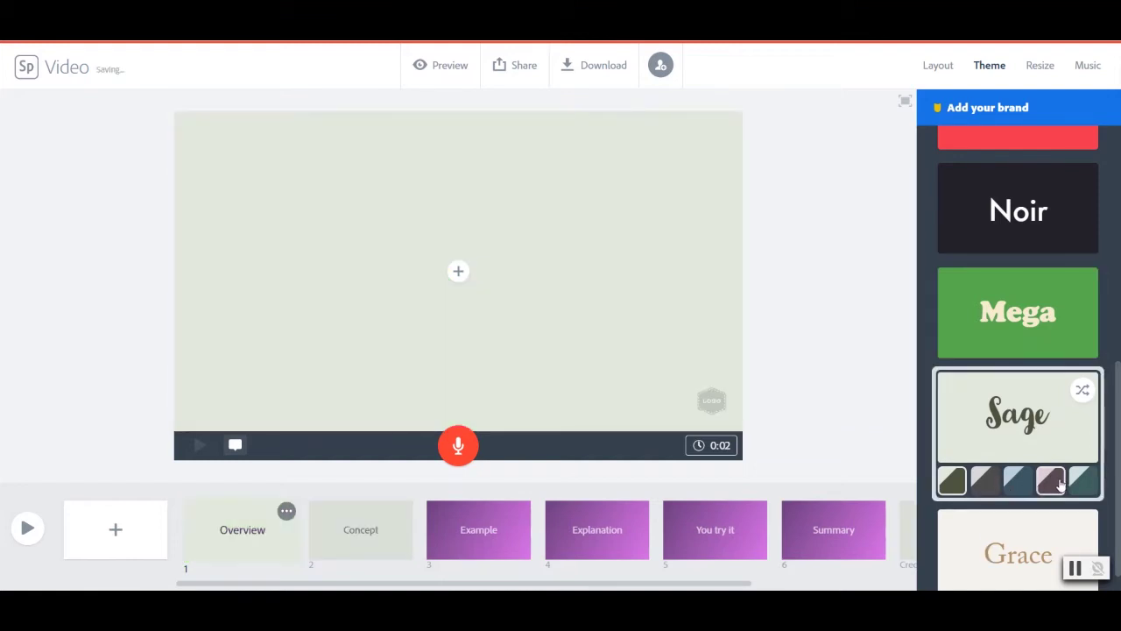
pyautogui.click(1060, 485)
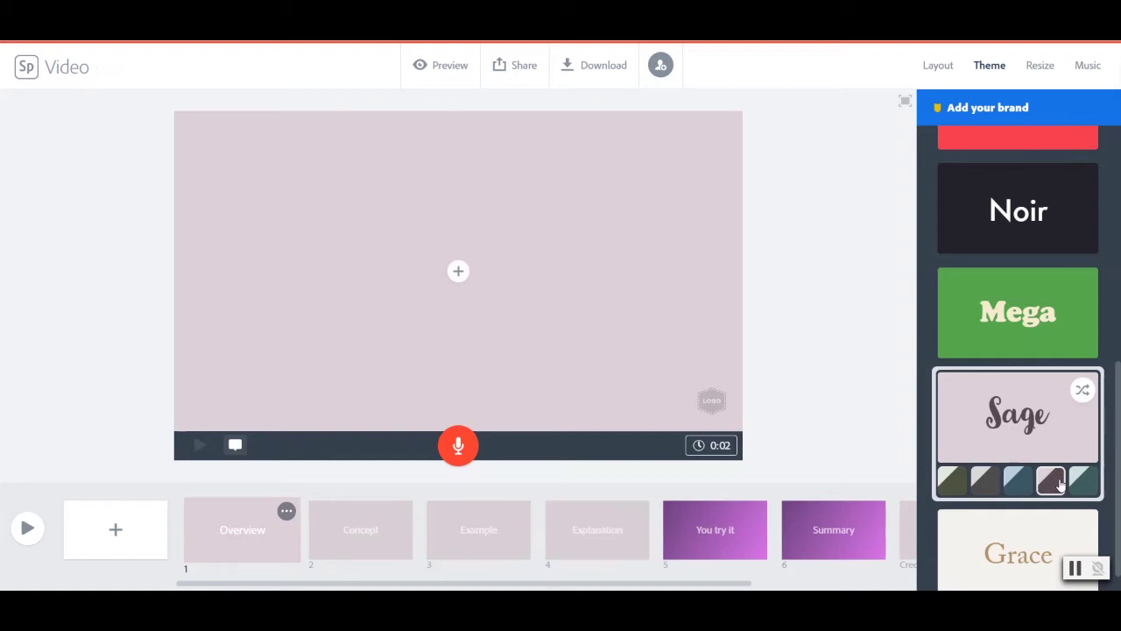
pyautogui.moveTo(963, 320)
pyautogui.scroll(1, 1007, 351)
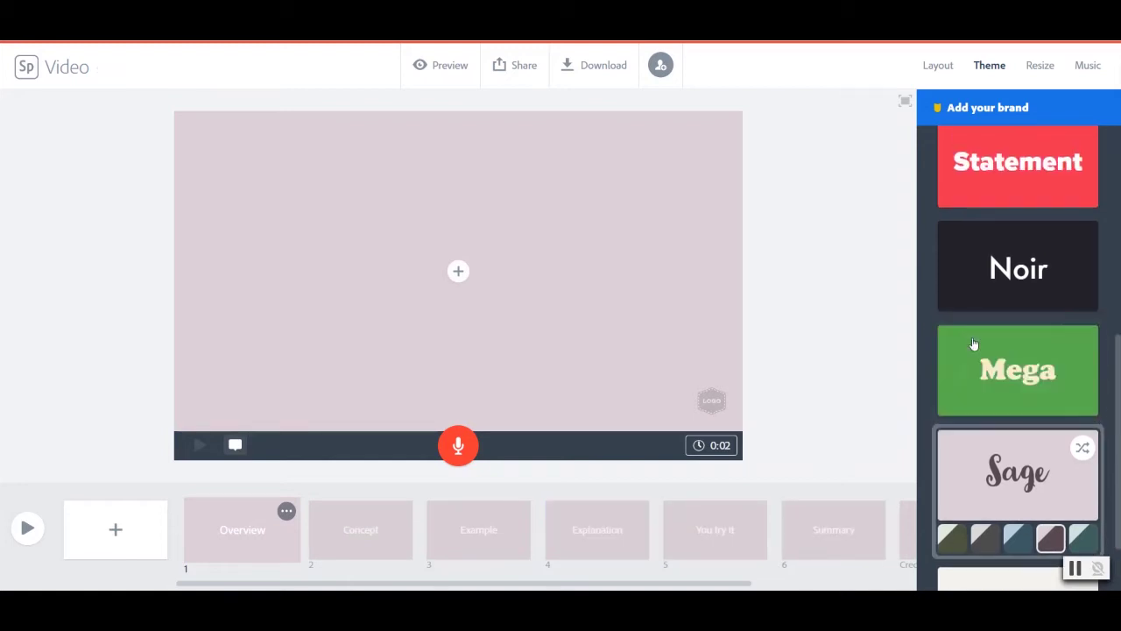
pyautogui.click(1081, 434)
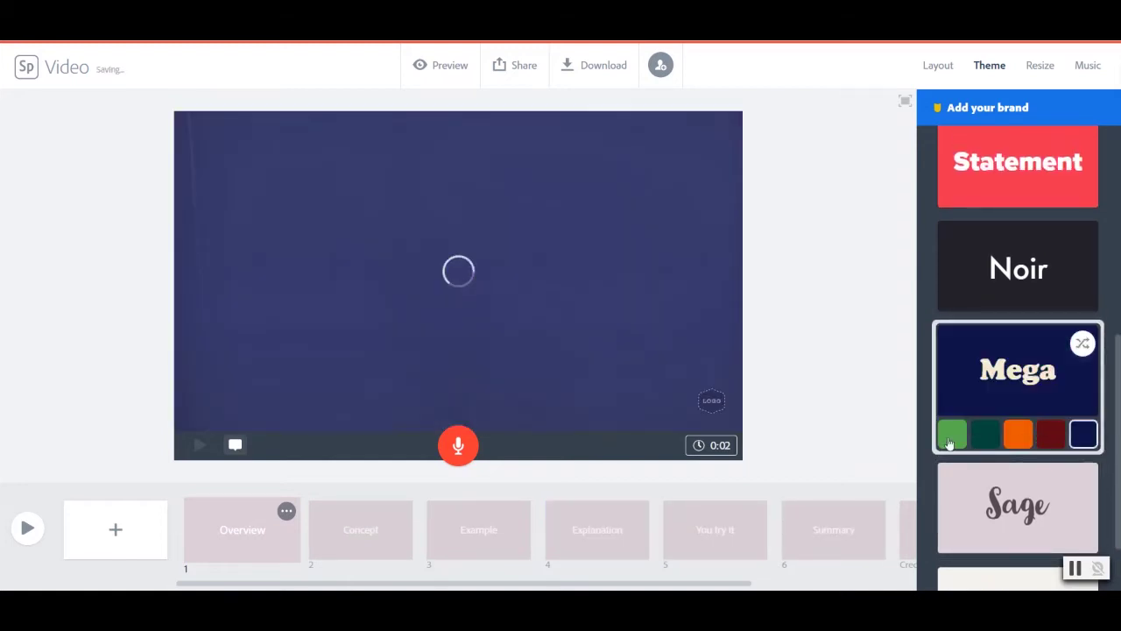
pyautogui.click(953, 435)
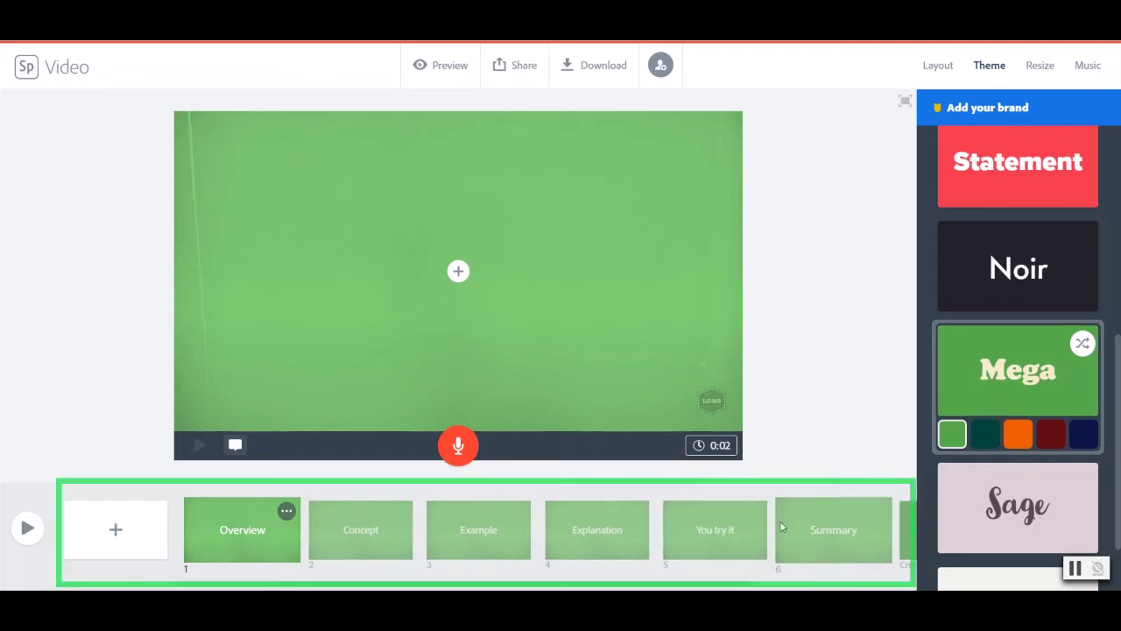
pyautogui.hscroll(2, 645, 578)
pyautogui.hscroll(-2, 628, 568)
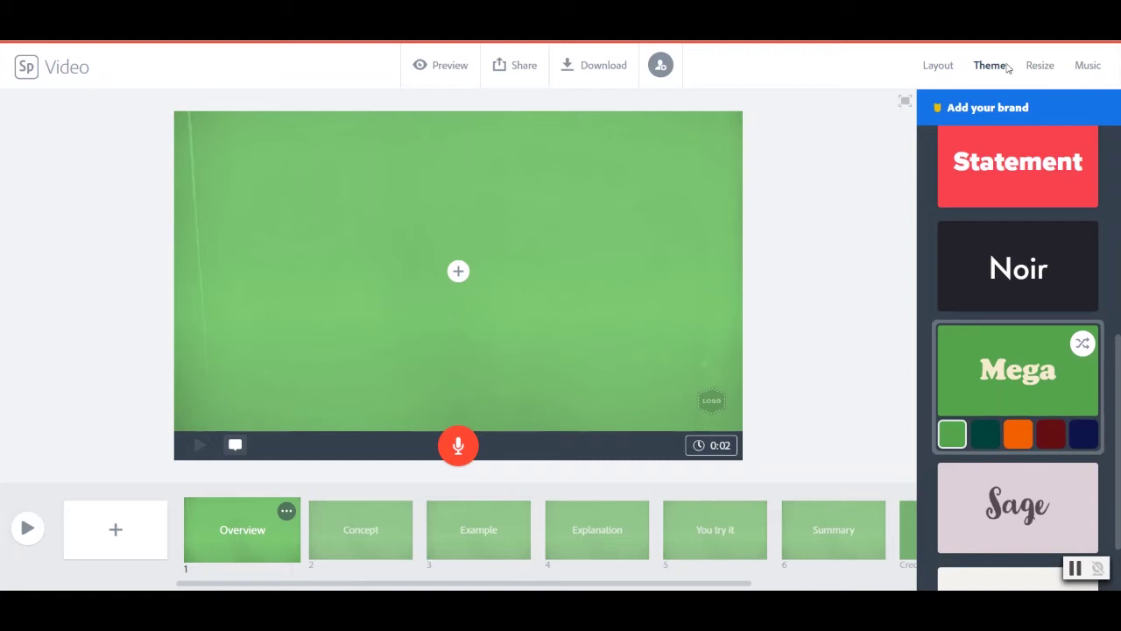
pyautogui.click(936, 70)
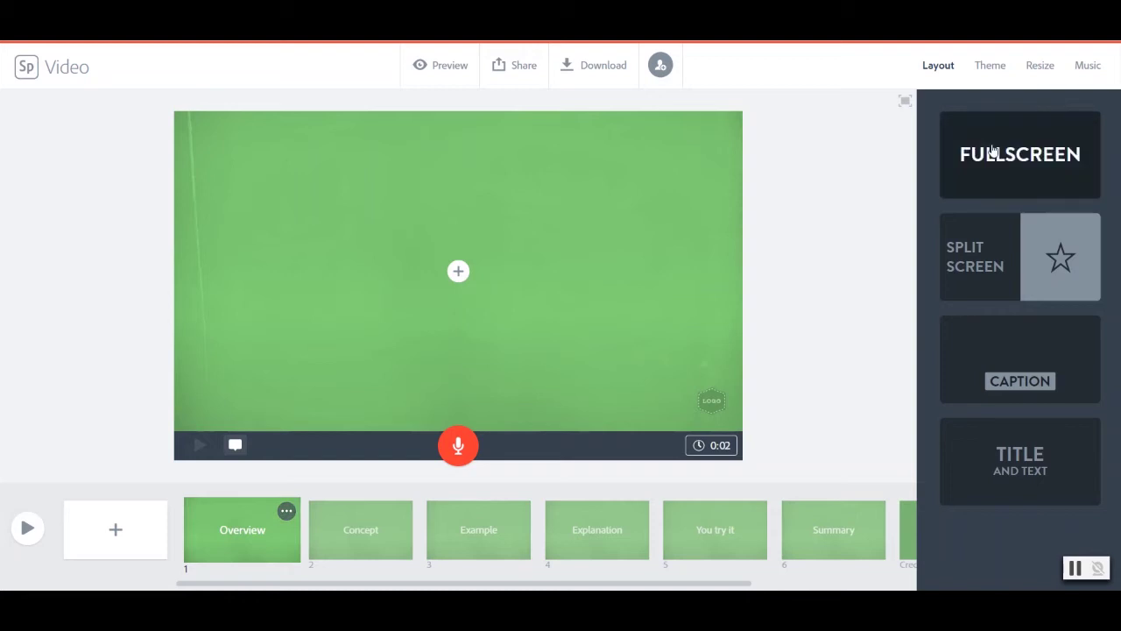
# Try Fullscreen, Split Screen and Caption layouts, then give the first slide Title and Text
pyautogui.click(1022, 153)
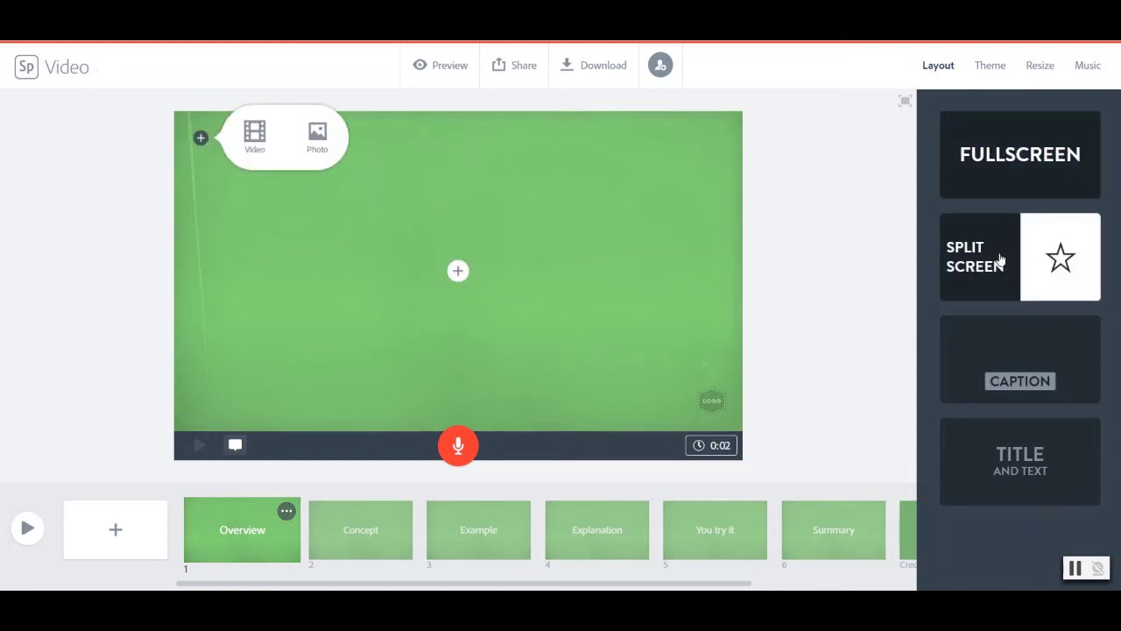
pyautogui.click(994, 259)
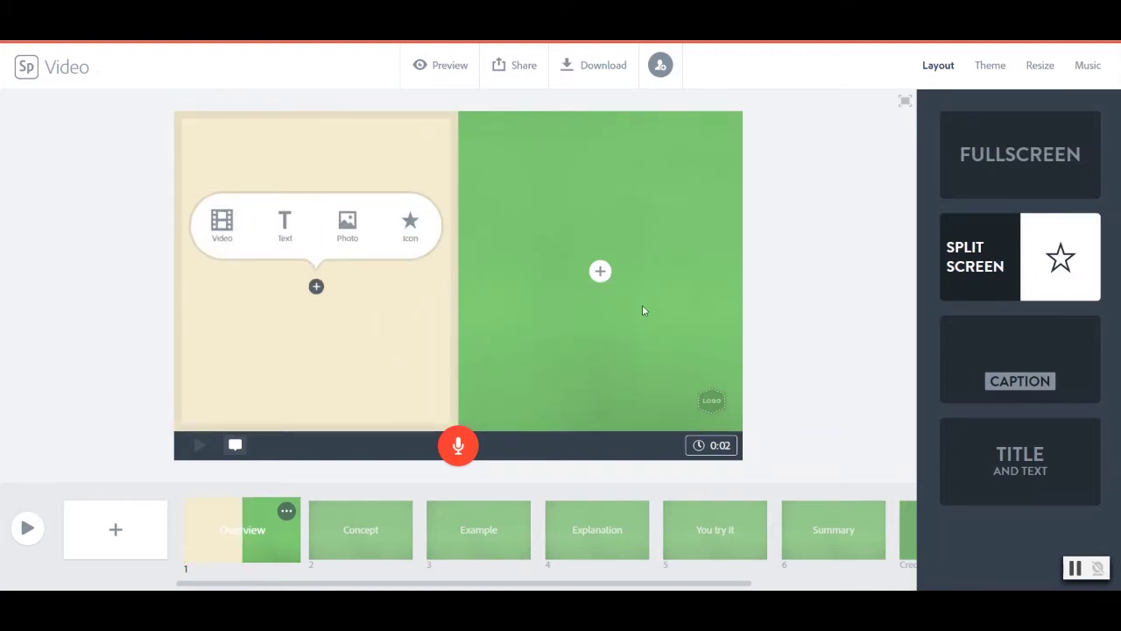
pyautogui.click(1033, 368)
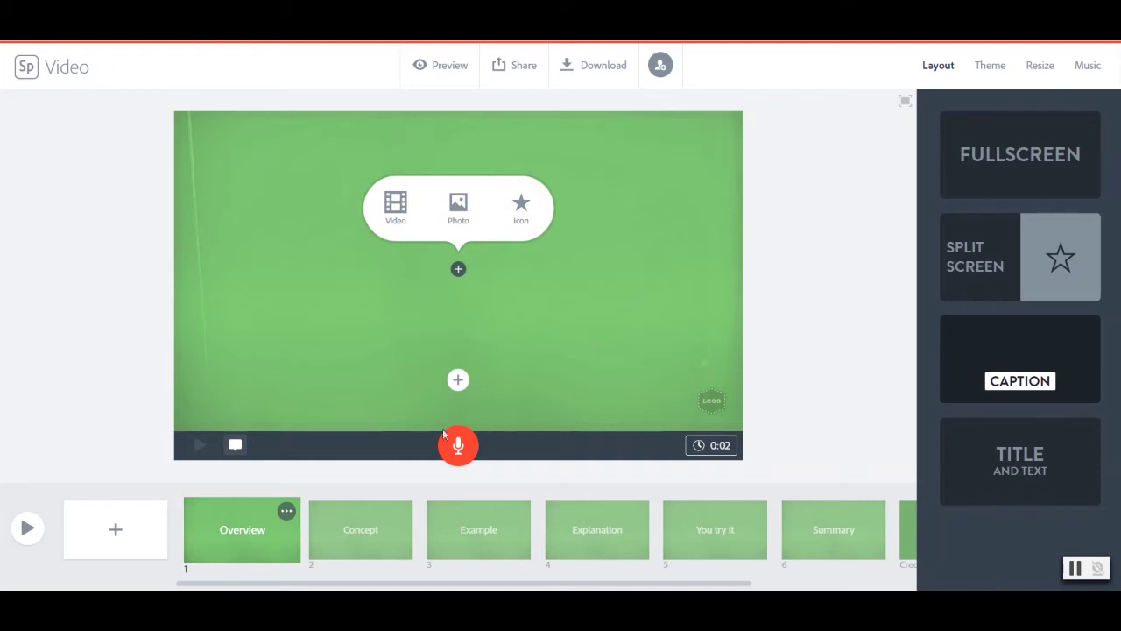
pyautogui.click(975, 446)
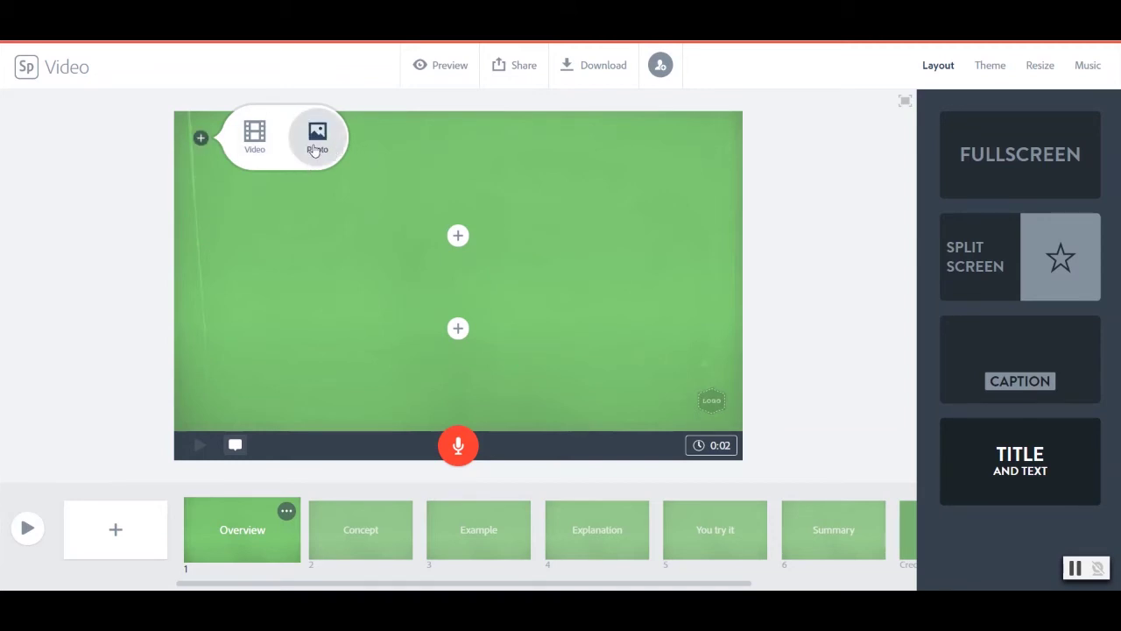
pyautogui.click(315, 149)
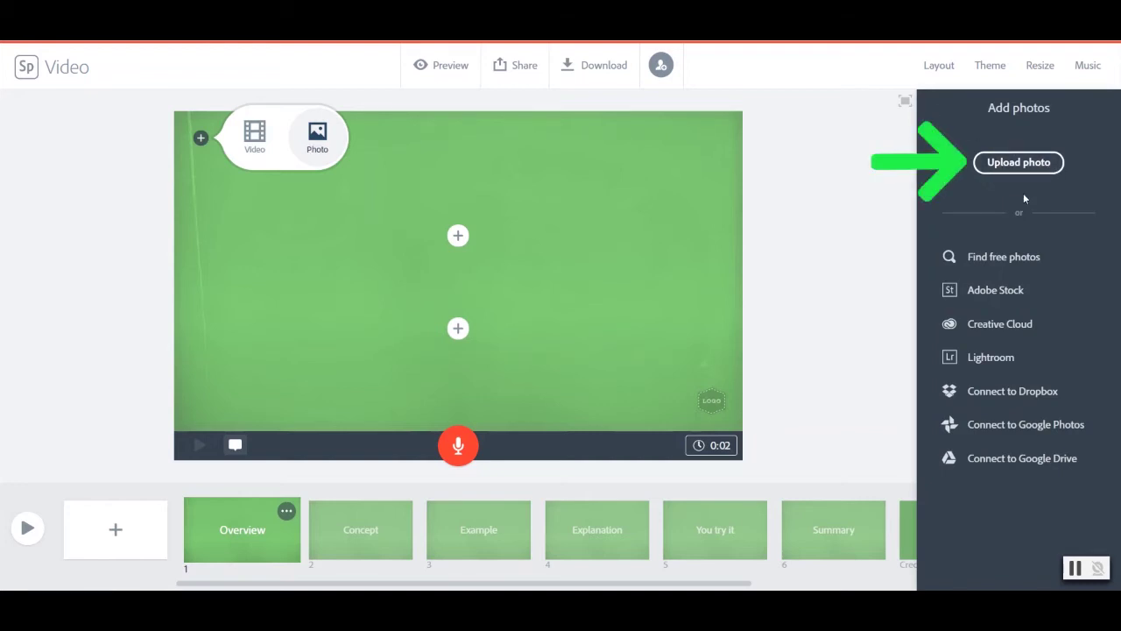
# Search free photos for 'panda' and use the panda-chewing-bamboo photo as background
pyautogui.click(1000, 259)
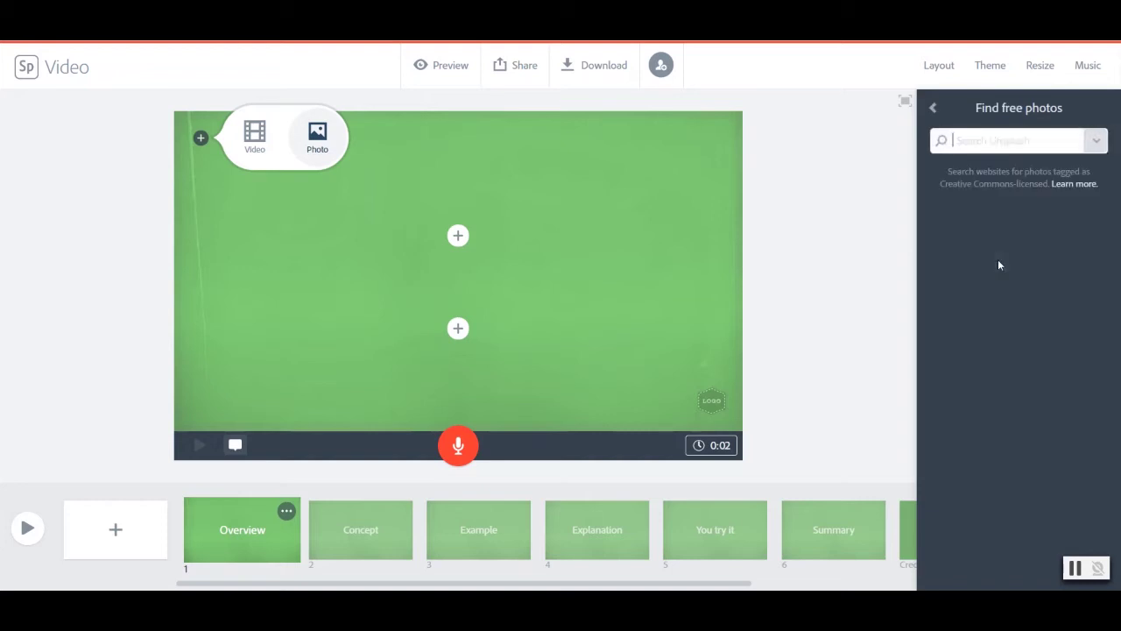
pyautogui.click(979, 142)
pyautogui.write('panda')
pyautogui.press('Return')
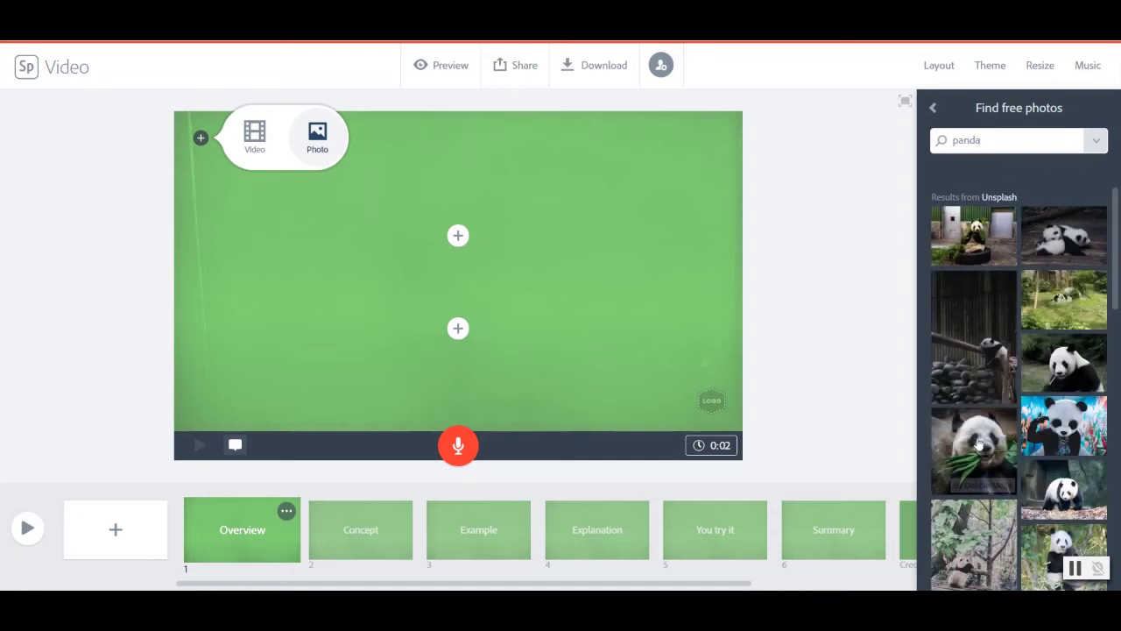
pyautogui.scroll(-2, 979, 445)
pyautogui.scroll(-4, 979, 445)
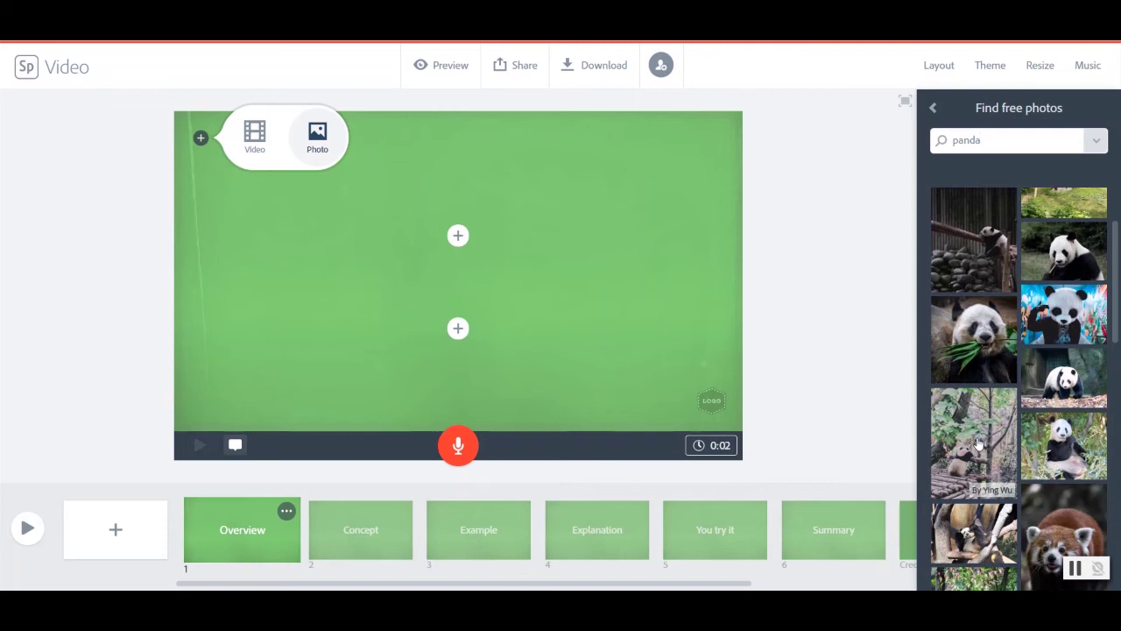
pyautogui.click(985, 324)
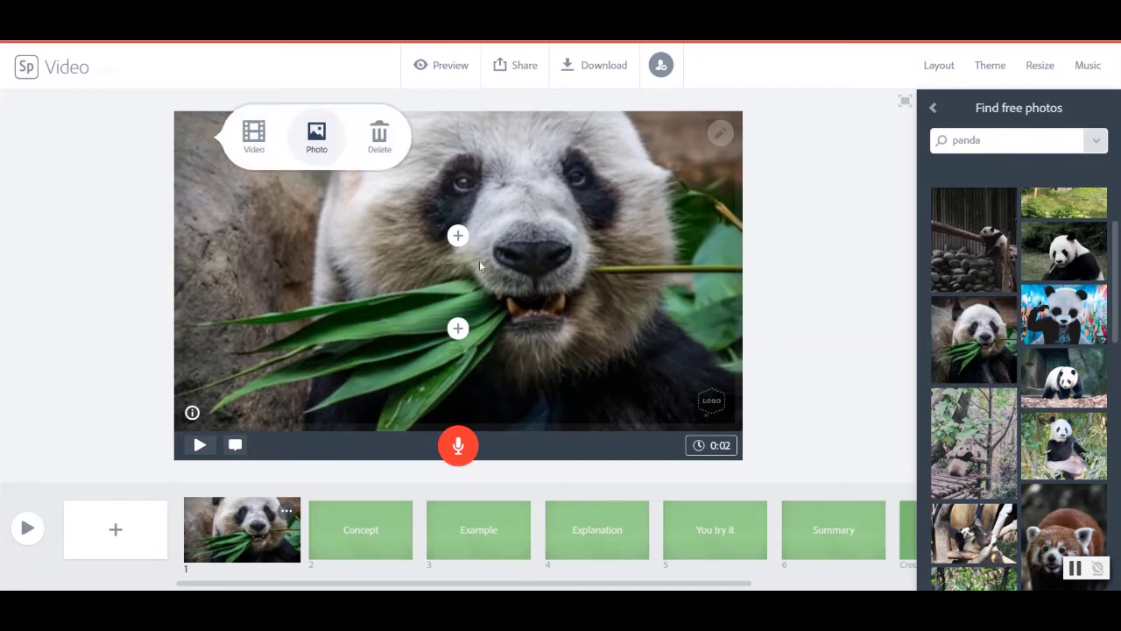
# Add the title 'Panda Party' to the Overview slide
pyautogui.click(315, 140)
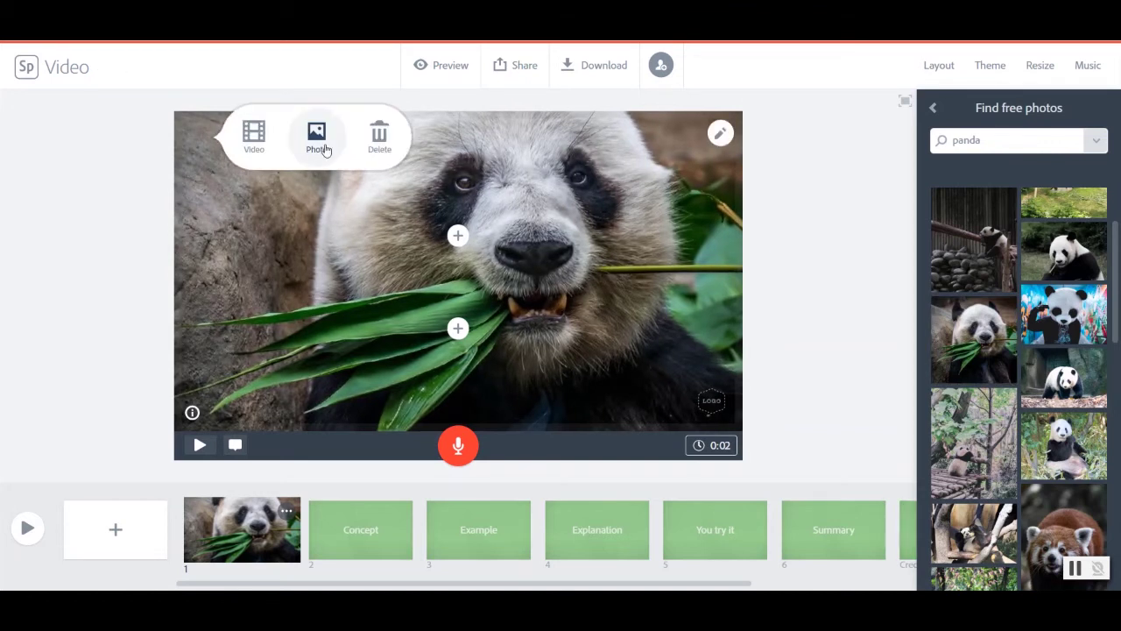
pyautogui.click(457, 233)
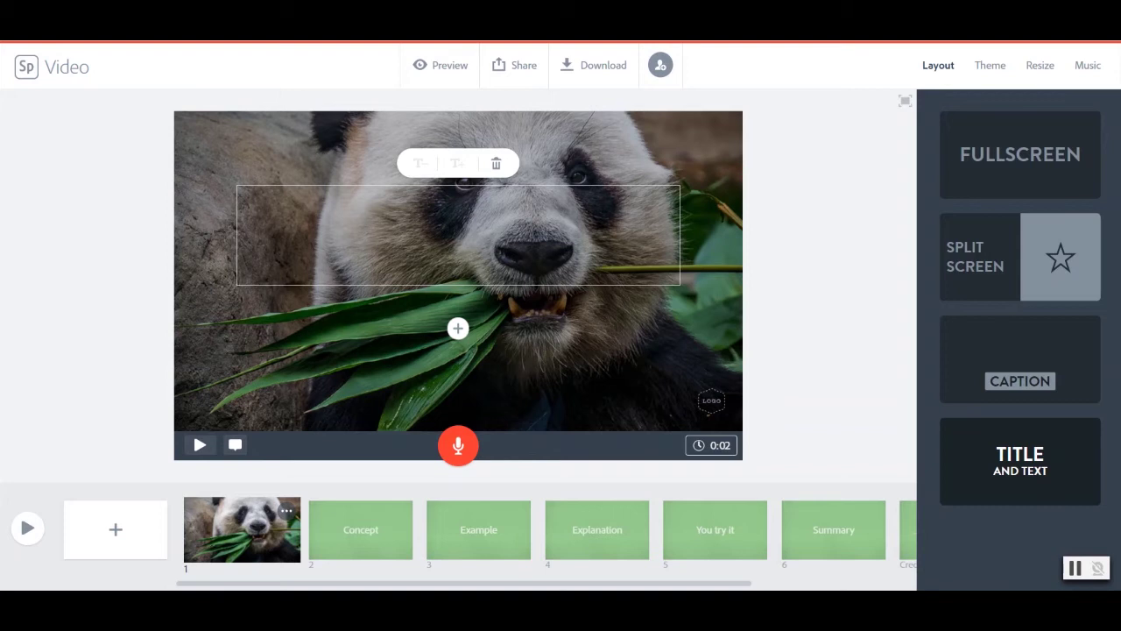
pyautogui.write('Pan')
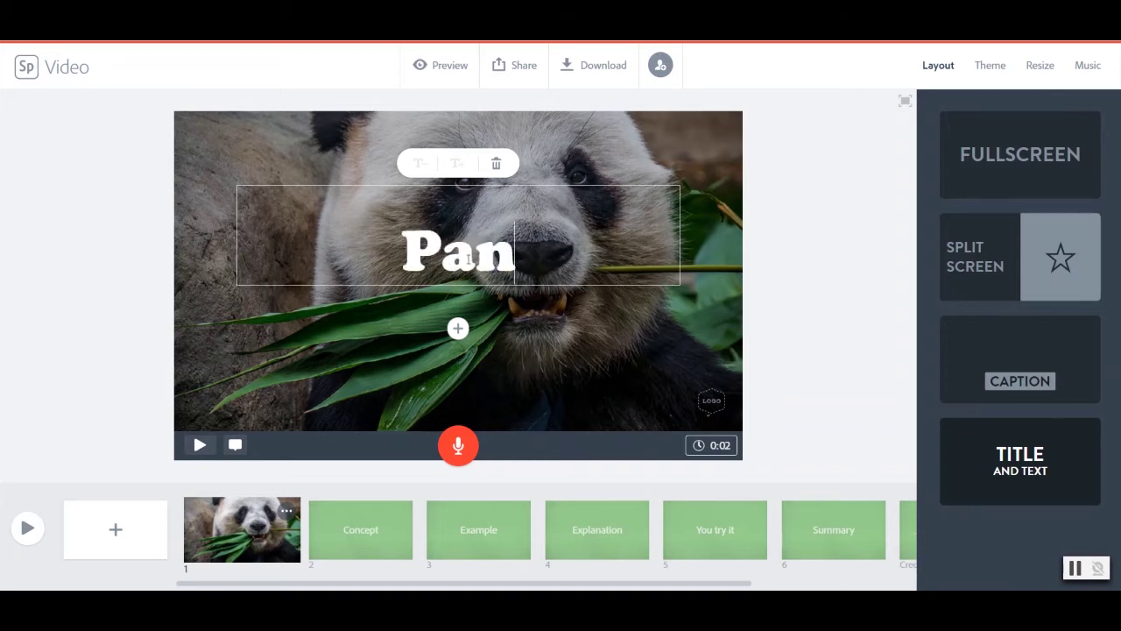
pyautogui.write('da Party')
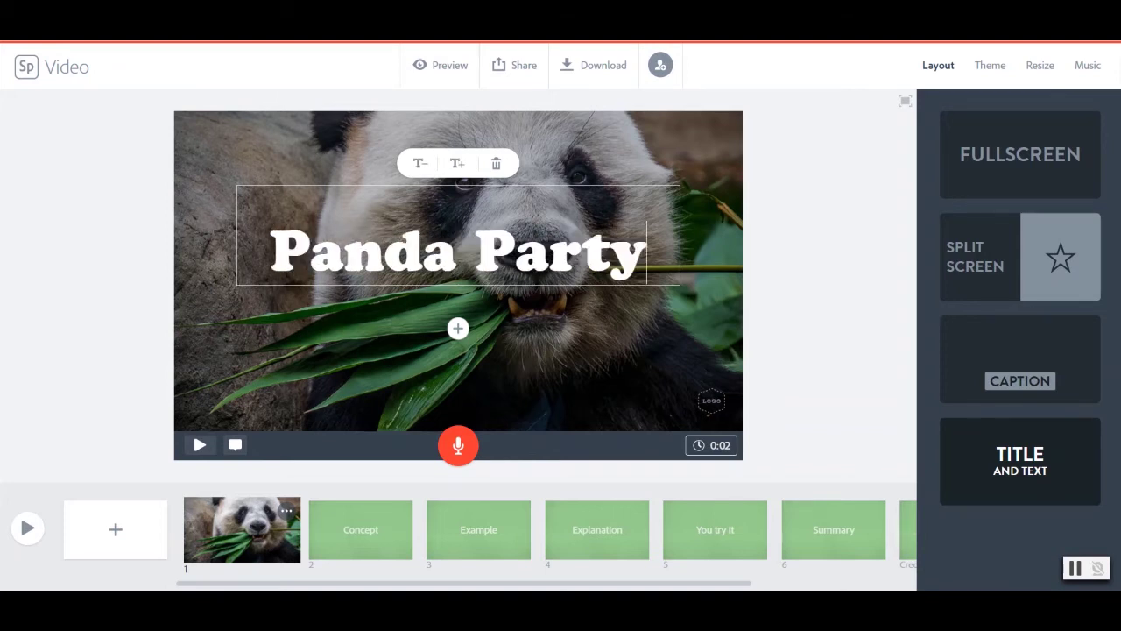
# Add the caption 'Dance the Night Away' below, adjust its size and move it lower
pyautogui.click(458, 329)
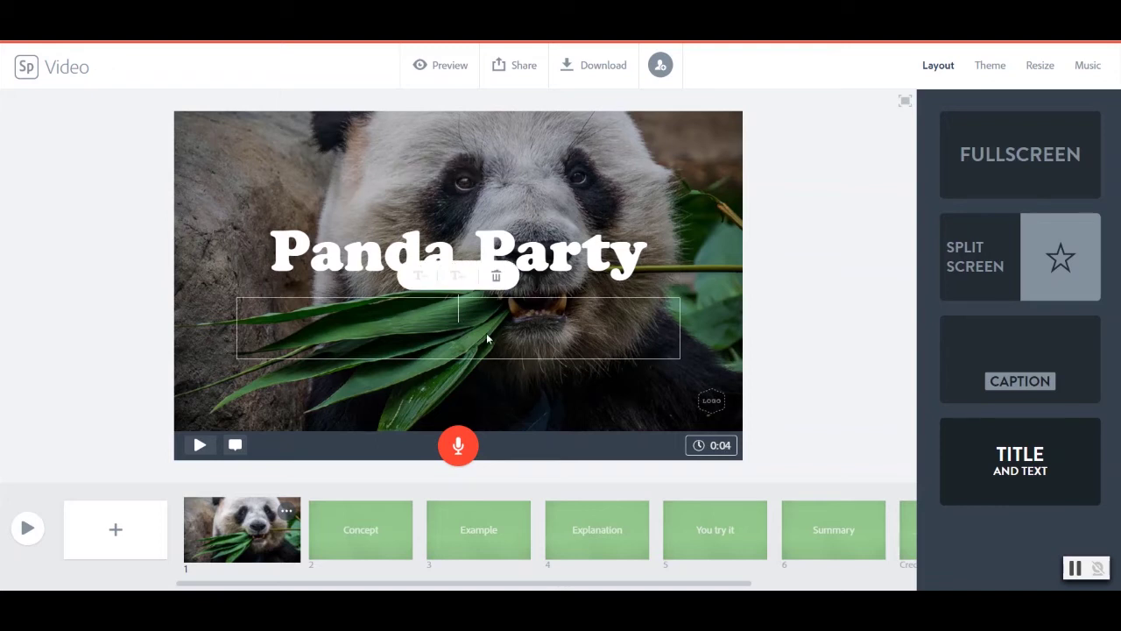
pyautogui.write('Dan')
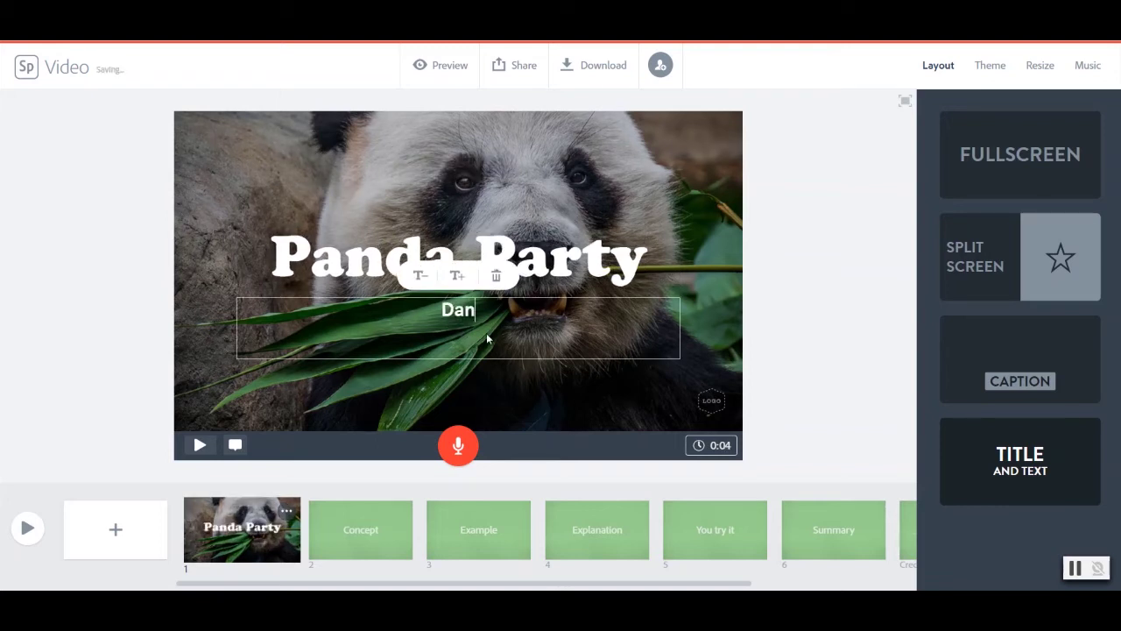
pyautogui.write('ce teh Night.')
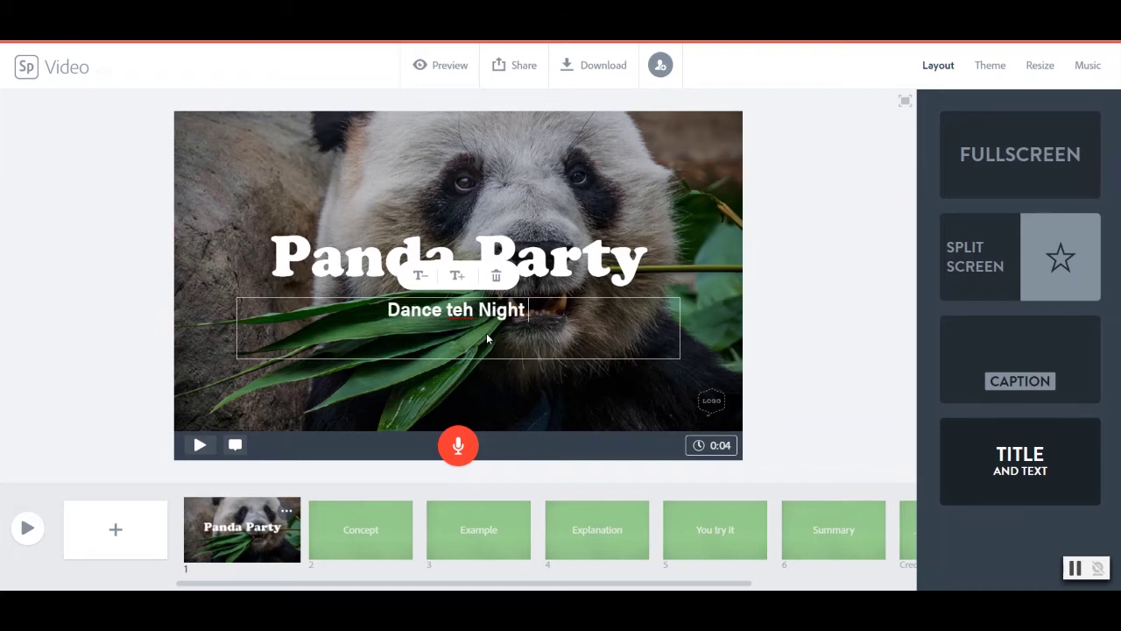
pyautogui.press('BackSpace')
pyautogui.press('BackSpace')
pyautogui.press('BackSpace')
pyautogui.press('BackSpace')
pyautogui.press('BackSpace')
pyautogui.press('BackSpace')
pyautogui.press('BackSpace')
pyautogui.press('BackSpace')
pyautogui.press('BackSpace')
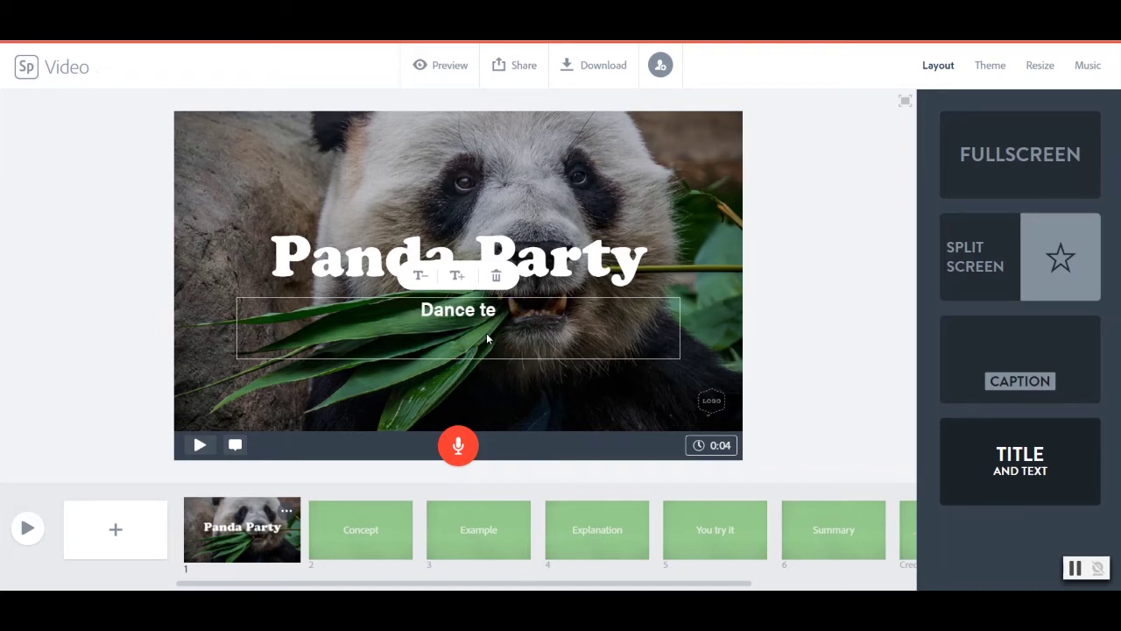
pyautogui.write('he Night Away')
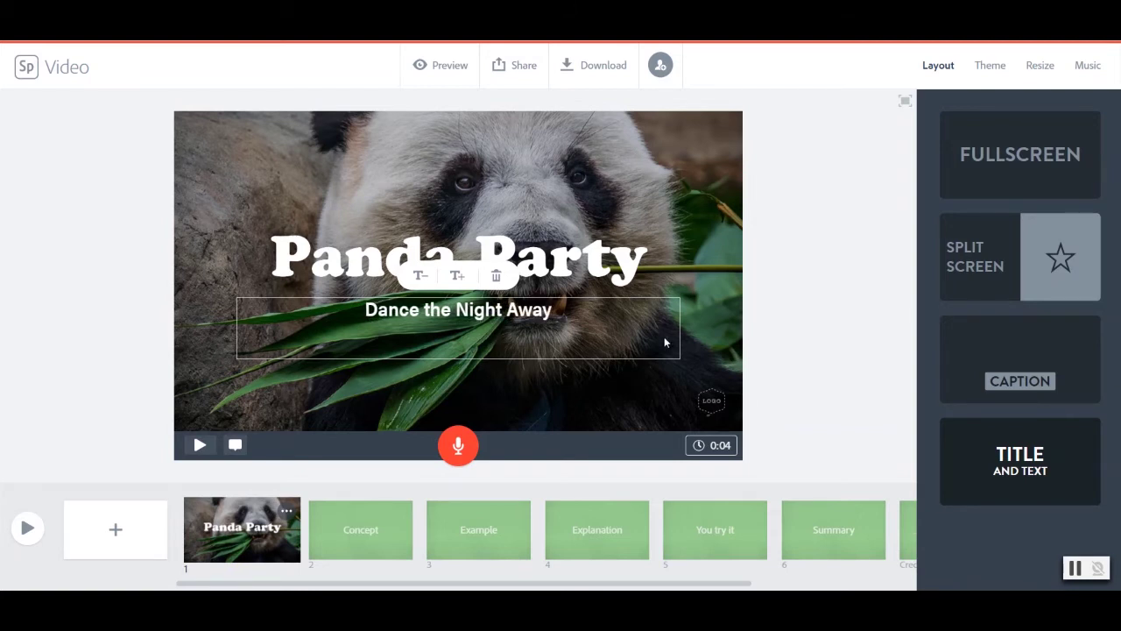
pyautogui.click(428, 282)
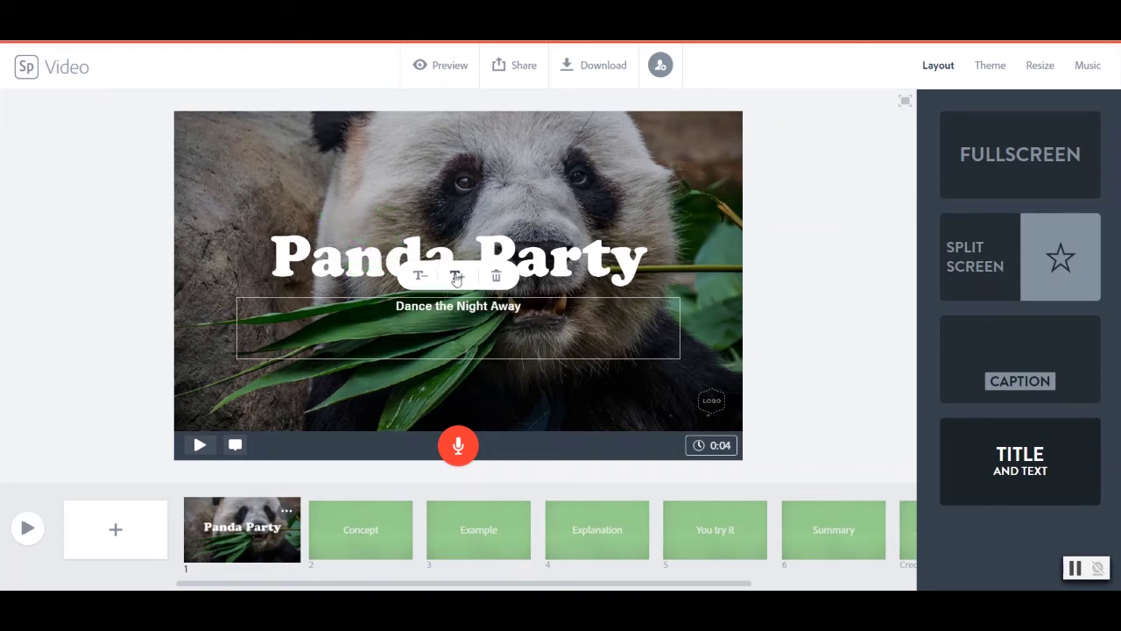
pyautogui.click(457, 277)
pyautogui.click(457, 276)
pyautogui.click(418, 279)
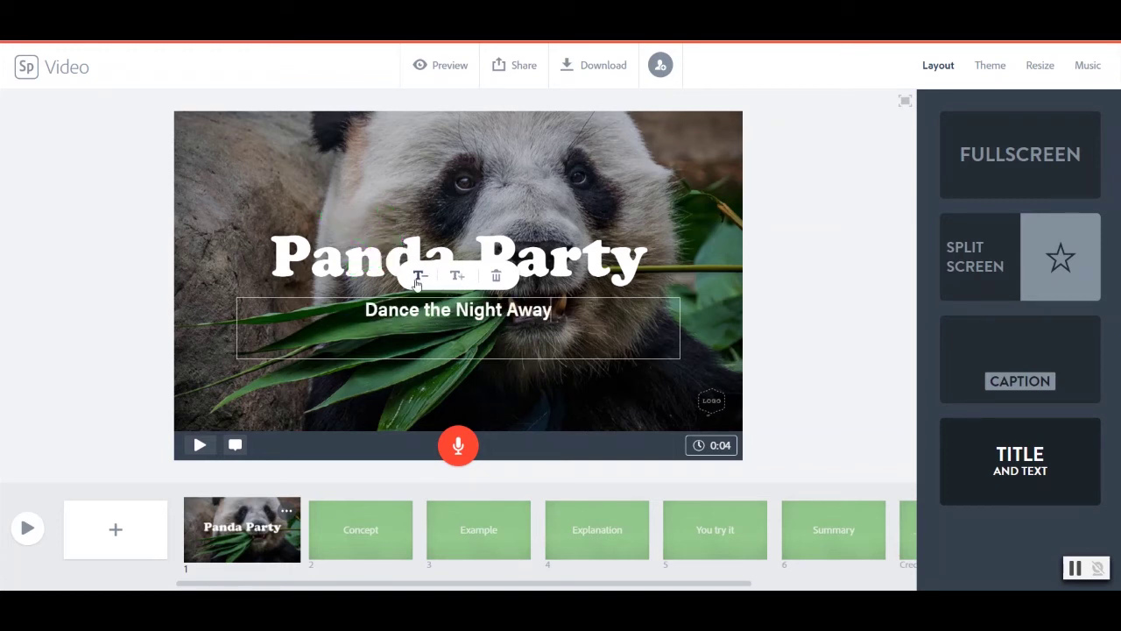
pyautogui.click(753, 351)
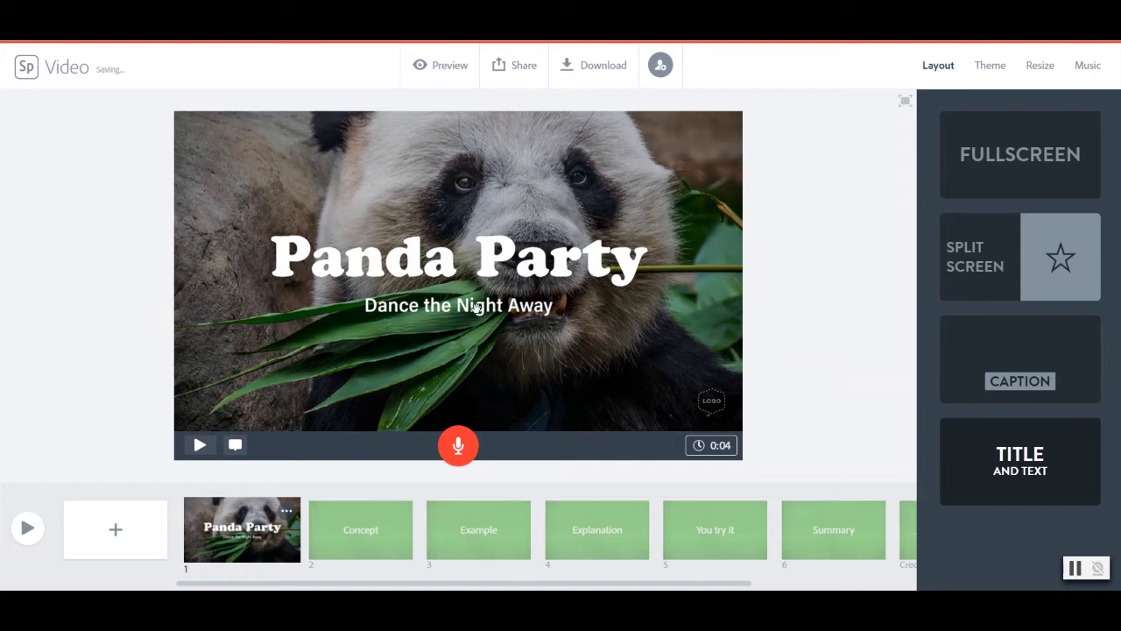
pyautogui.moveTo(474, 305)
pyautogui.mouseDown()
pyautogui.moveTo(478, 359)
pyautogui.moveTo(476, 260)
pyautogui.moveTo(485, 306)
pyautogui.moveTo(548, 385)
pyautogui.moveTo(479, 361)
pyautogui.moveTo(491, 351)
pyautogui.moveTo(492, 302)
pyautogui.moveTo(483, 307)
pyautogui.mouseUp()
# Keep the title slide's duration at 0:04, then select the Concept slide
pyautogui.click(712, 447)
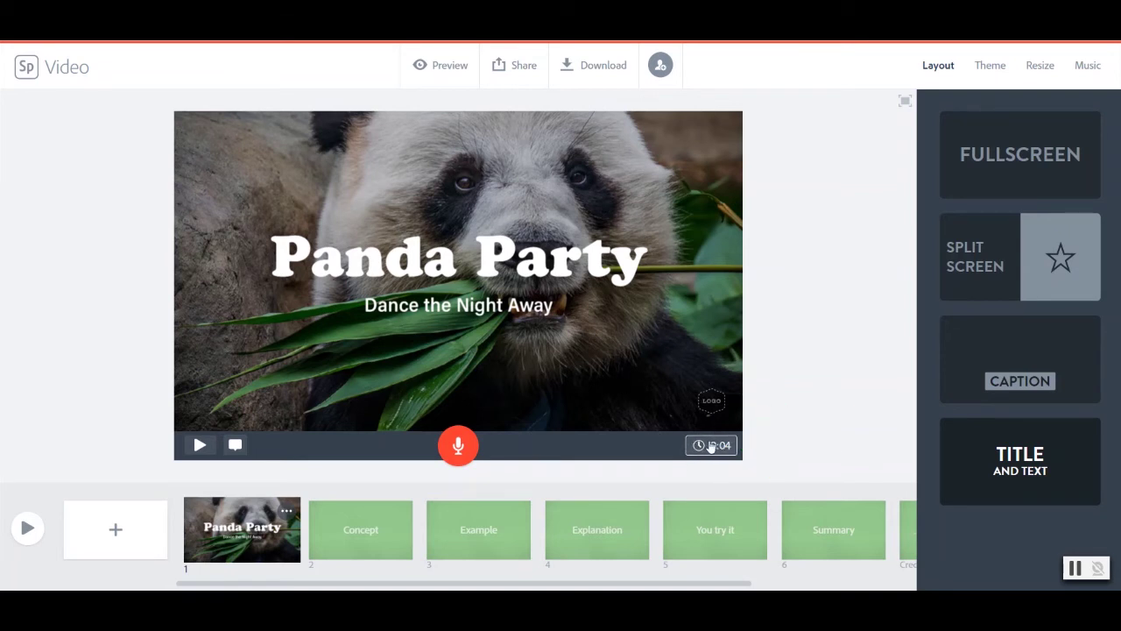
pyautogui.moveTo(601, 419)
pyautogui.mouseDown()
pyautogui.moveTo(662, 418)
pyautogui.moveTo(576, 418)
pyautogui.moveTo(595, 419)
pyautogui.mouseUp()
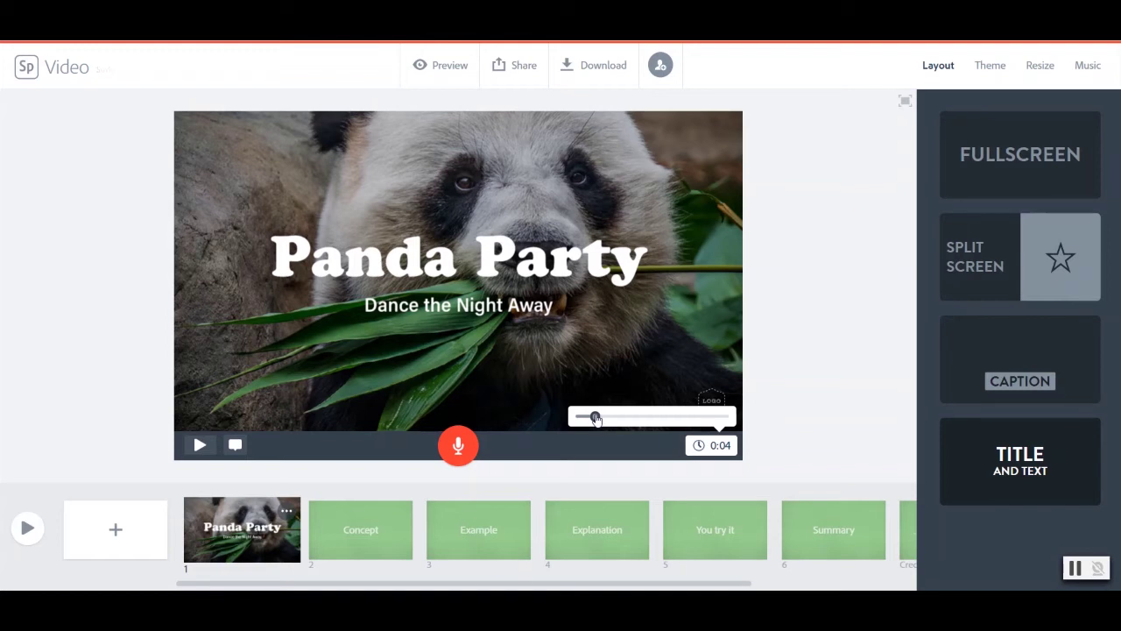
pyautogui.click(561, 479)
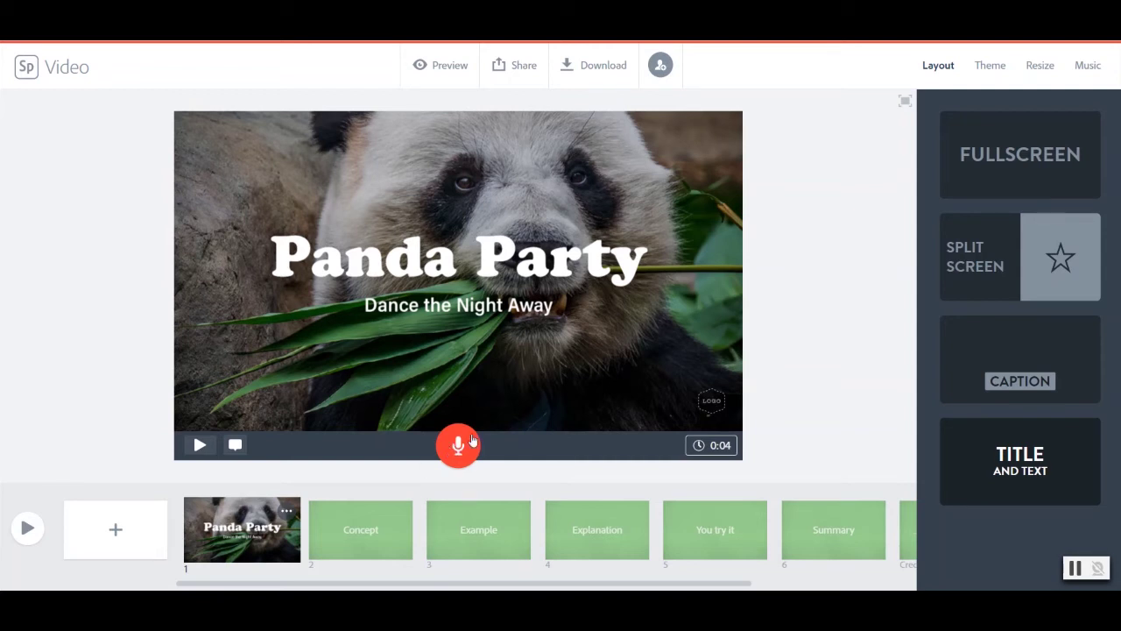
pyautogui.click(374, 533)
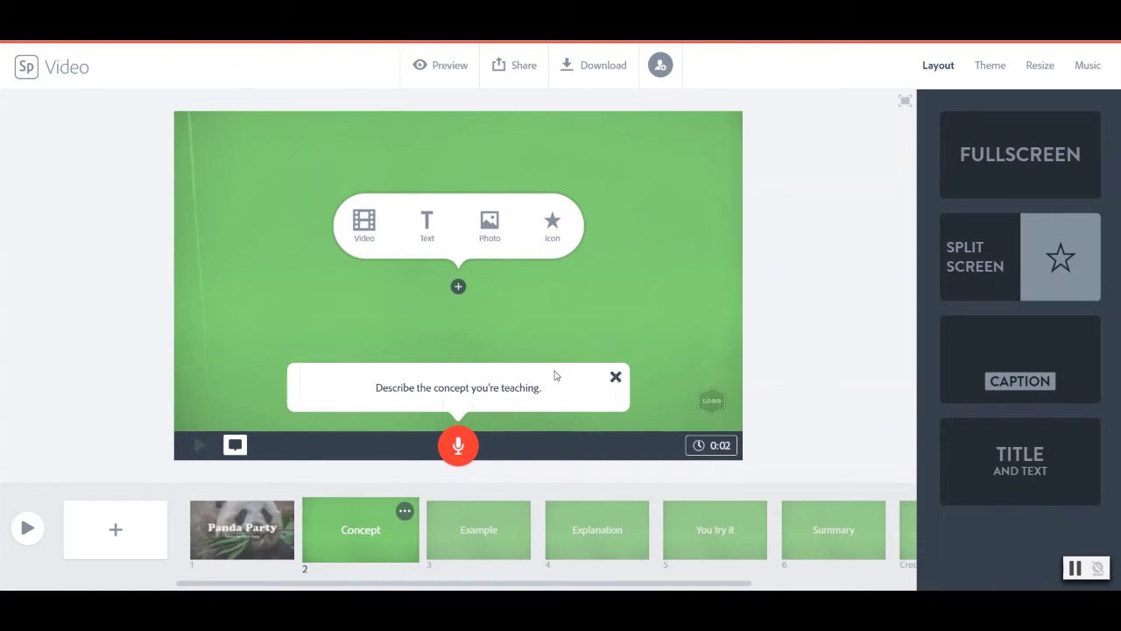
# Give the Concept slide a fullscreen layout and import the pandas waterfall video
pyautogui.click(616, 378)
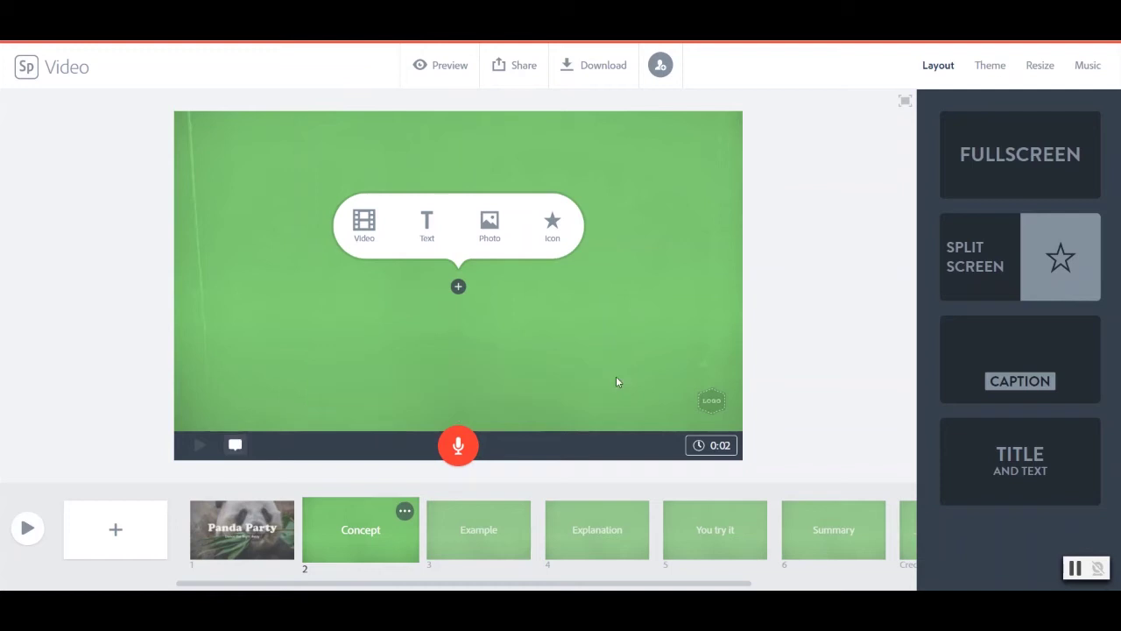
pyautogui.click(1007, 158)
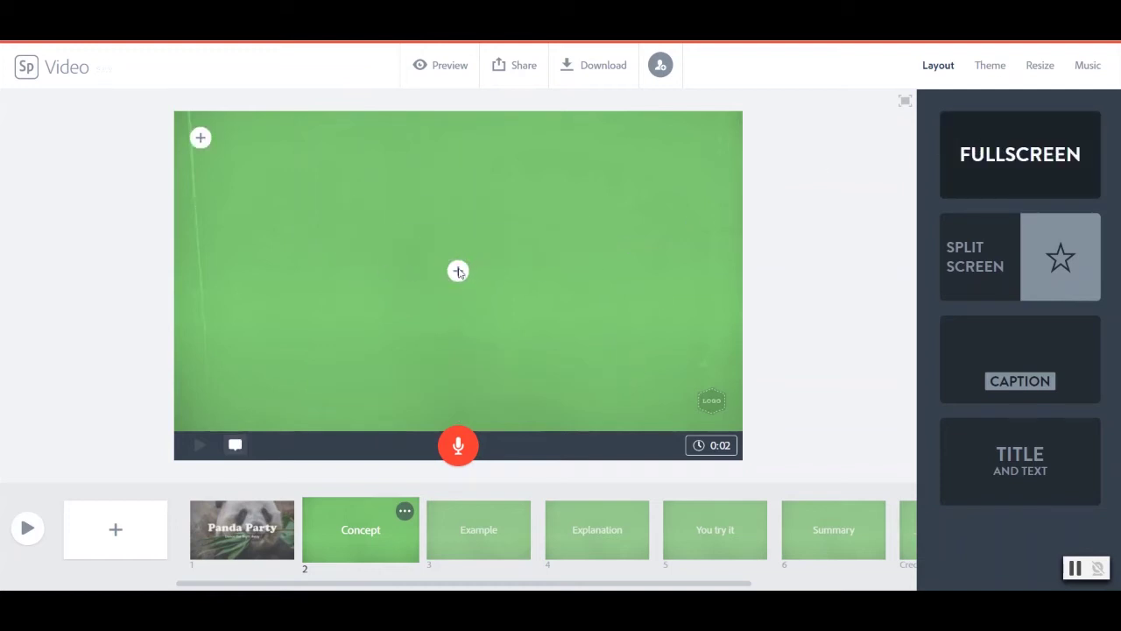
pyautogui.click(201, 137)
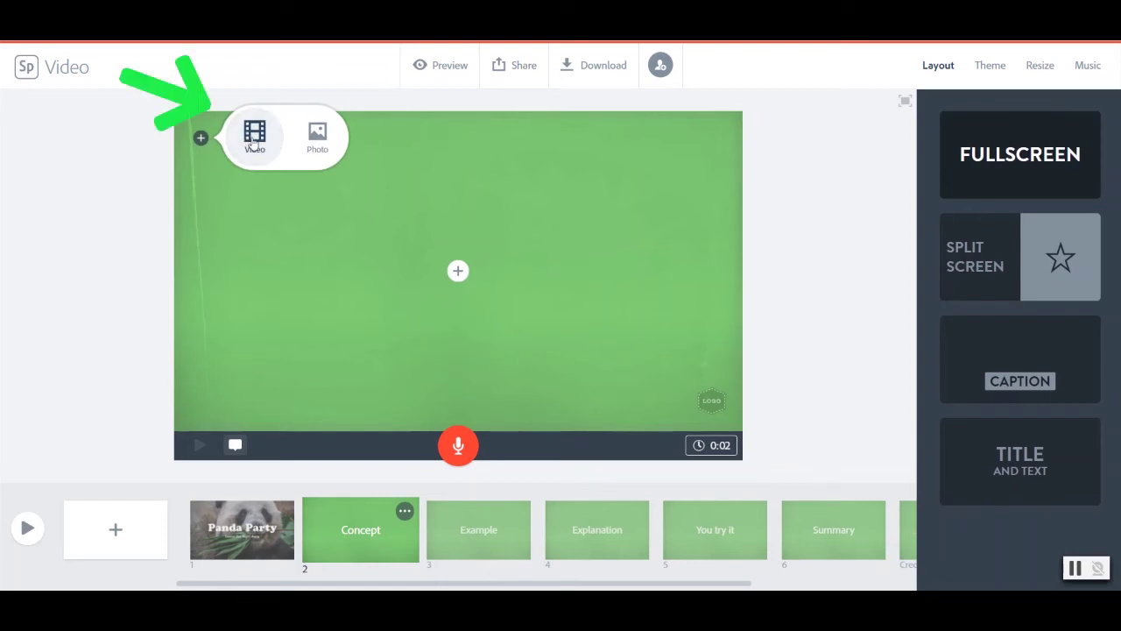
pyautogui.click(253, 142)
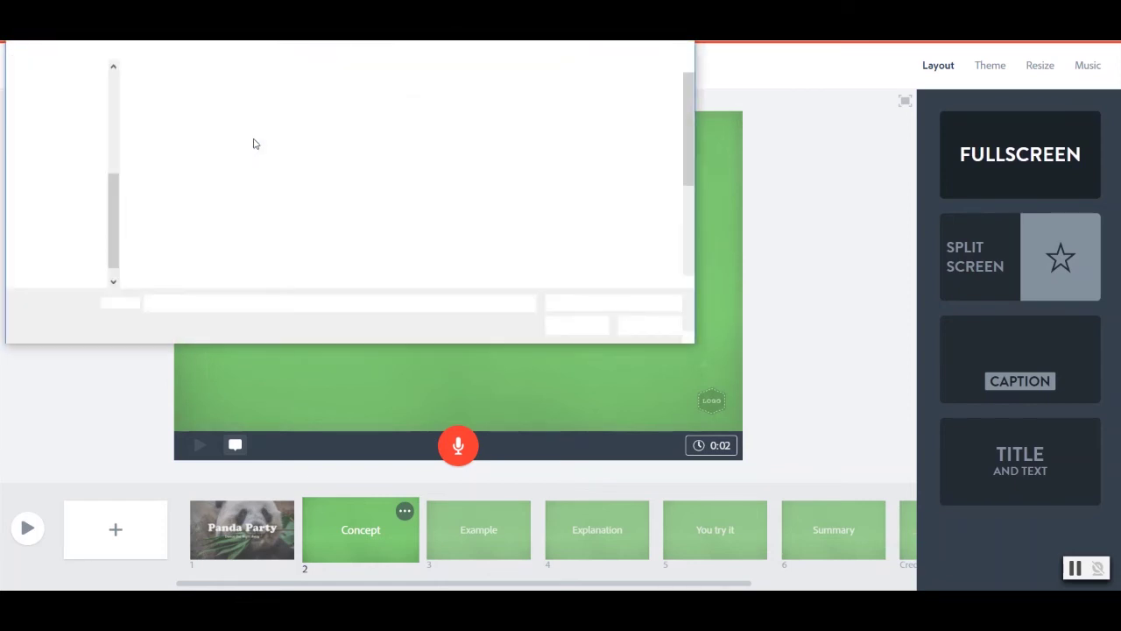
pyautogui.moveTo(355, 6); pyautogui.dragTo(460, 91)
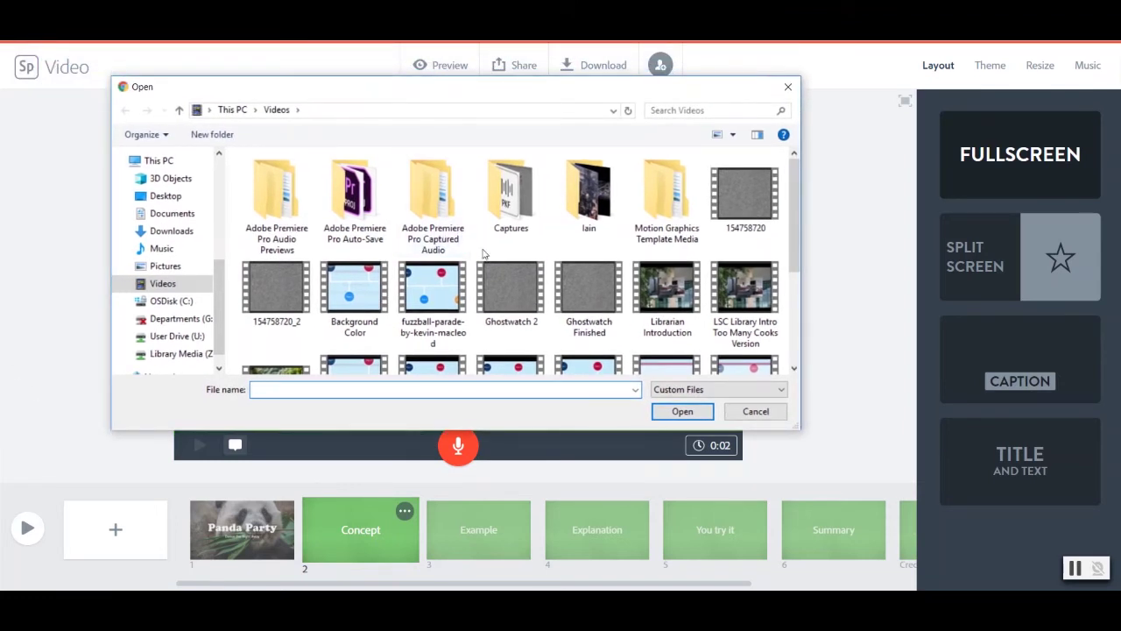
pyautogui.scroll(-1, 483, 253)
pyautogui.click(312, 307)
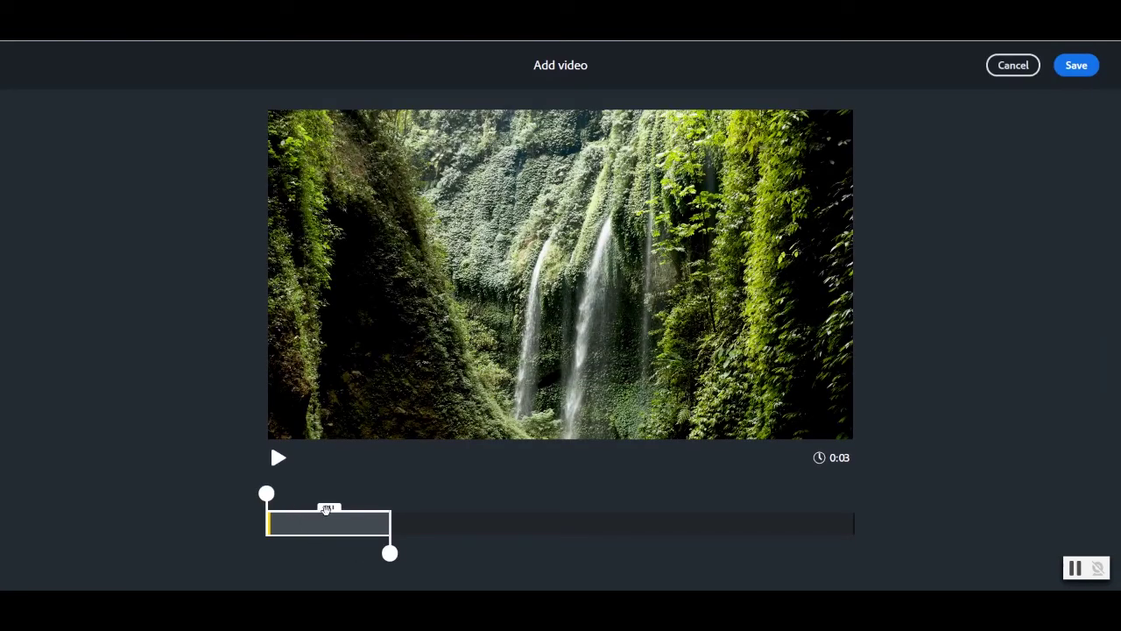
# Trim the waterfall clip to about 0:06 and save it as the slide's background video
pyautogui.moveTo(333, 508); pyautogui.dragTo(444, 515)
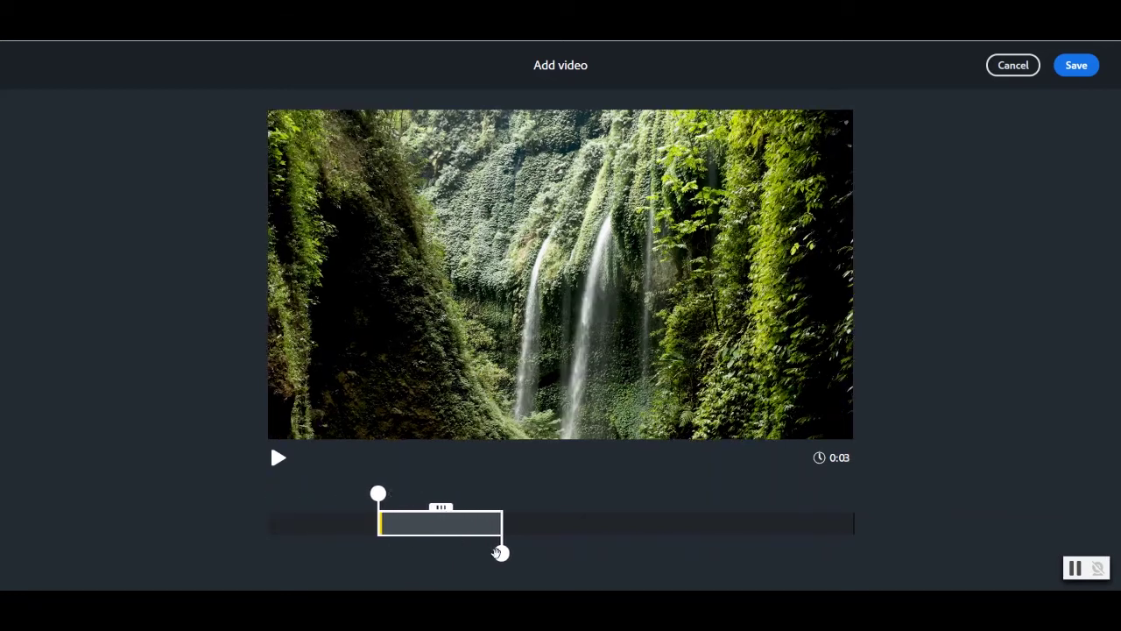
pyautogui.moveTo(501, 553)
pyautogui.mouseDown()
pyautogui.moveTo(555, 554)
pyautogui.moveTo(490, 553)
pyautogui.moveTo(512, 554)
pyautogui.mouseUp()
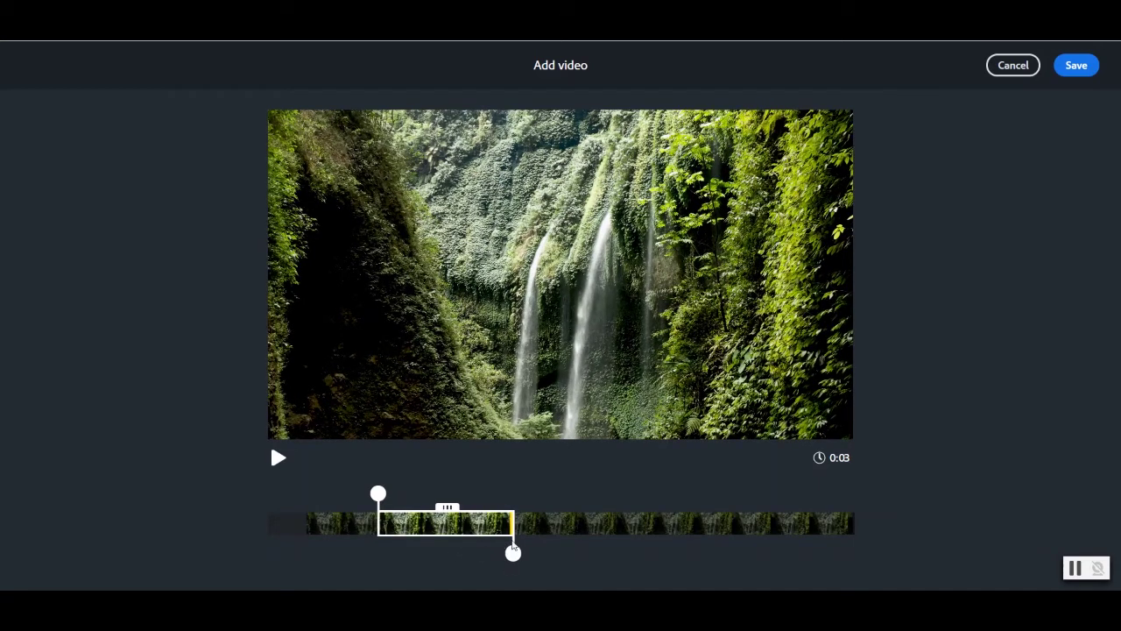
pyautogui.moveTo(513, 553); pyautogui.dragTo(632, 518)
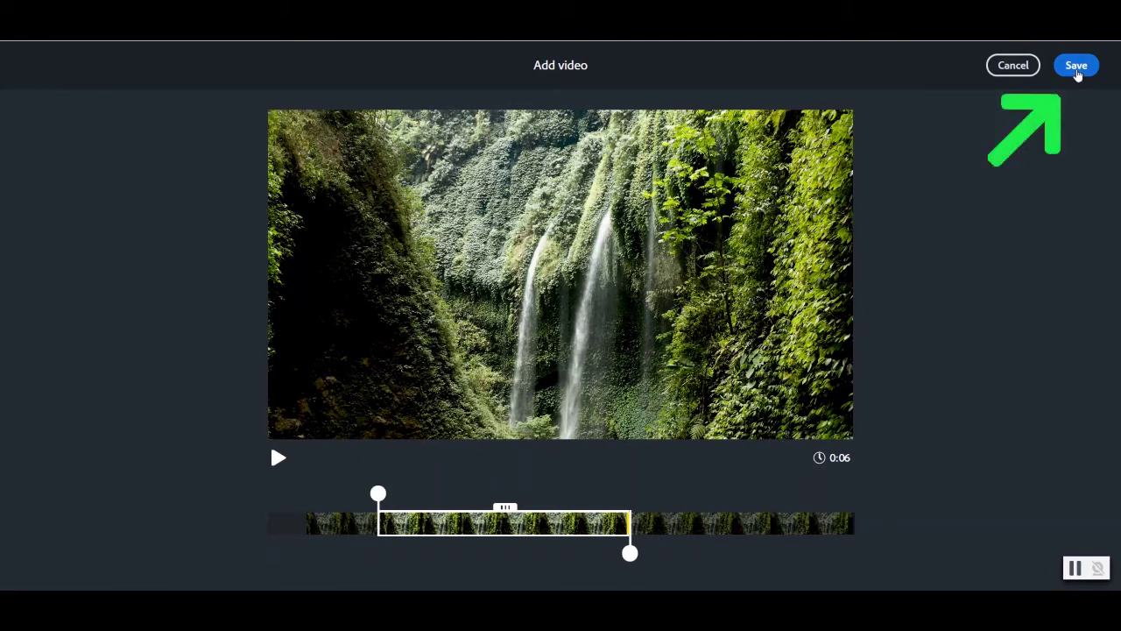
pyautogui.click(1077, 70)
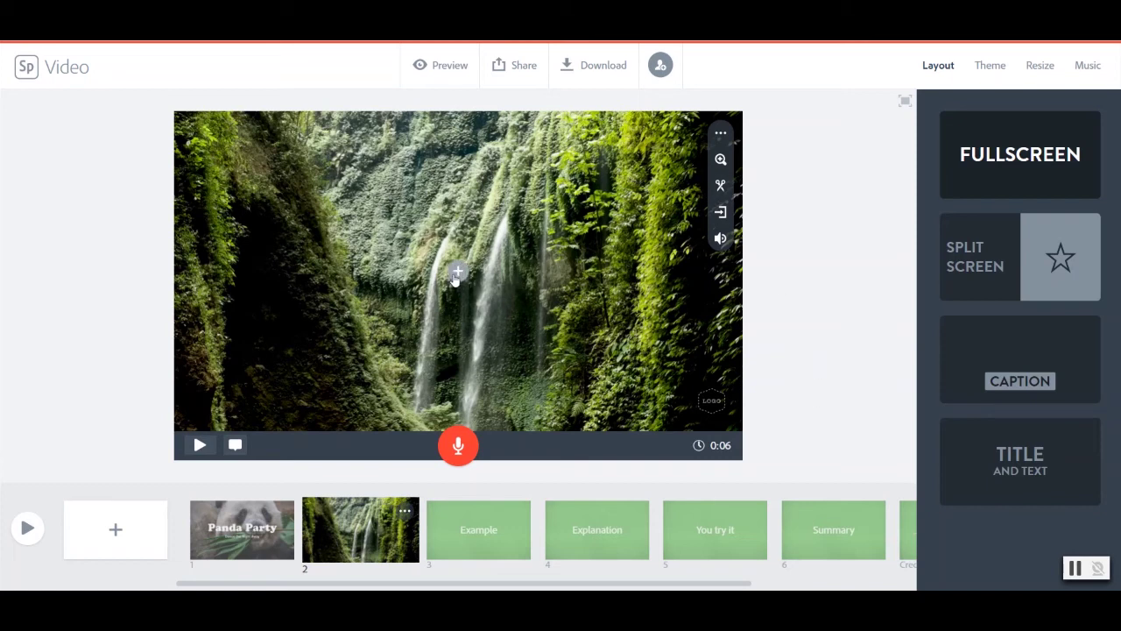
# Add the text 'Great Party Location!' over the video and shrink it two sizes to fit one line
pyautogui.click(456, 276)
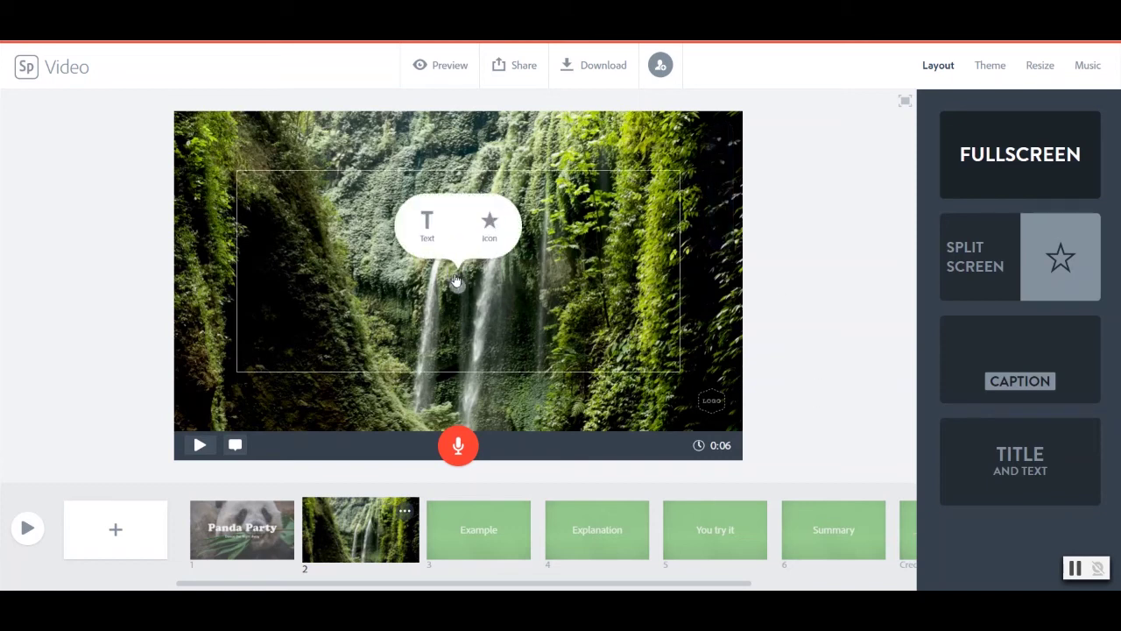
pyautogui.click(429, 235)
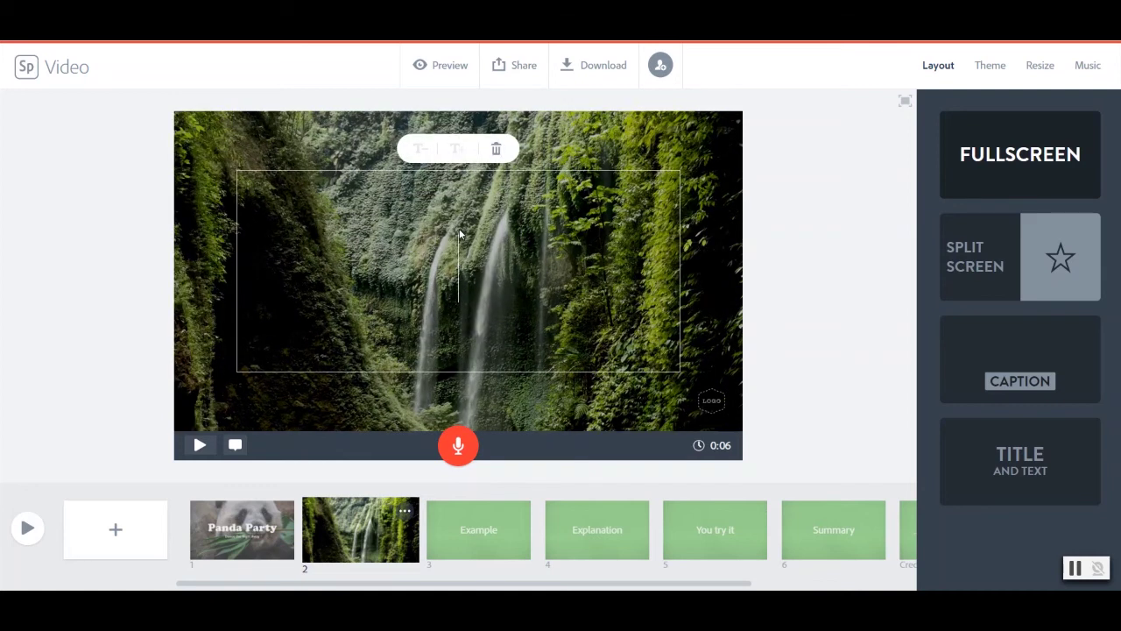
pyautogui.write('Great P')
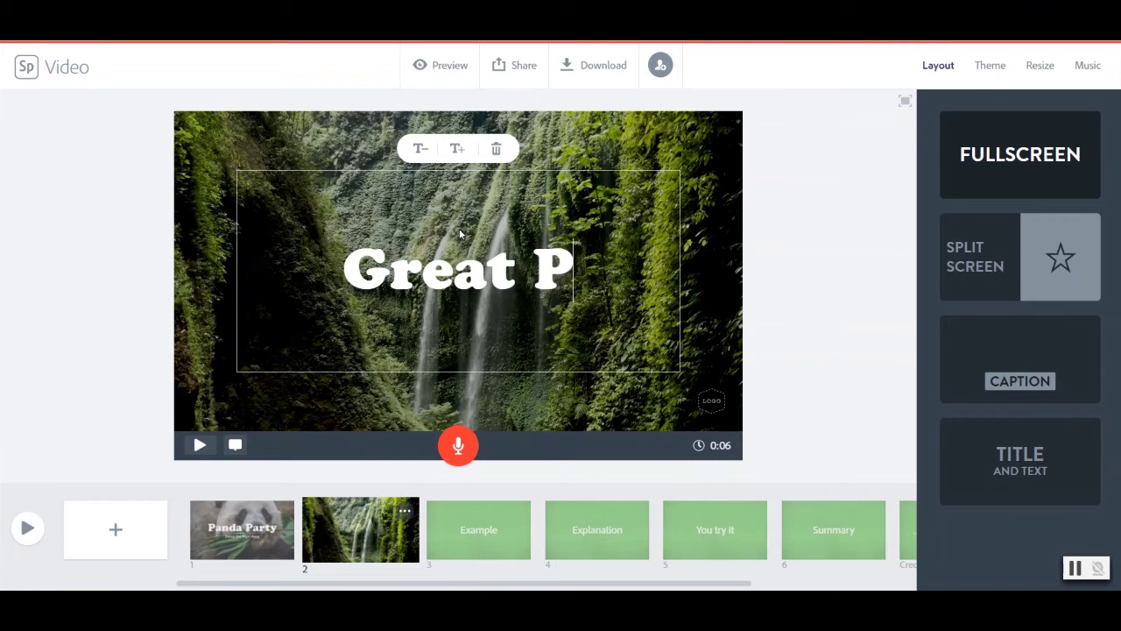
pyautogui.write('arty Locati')
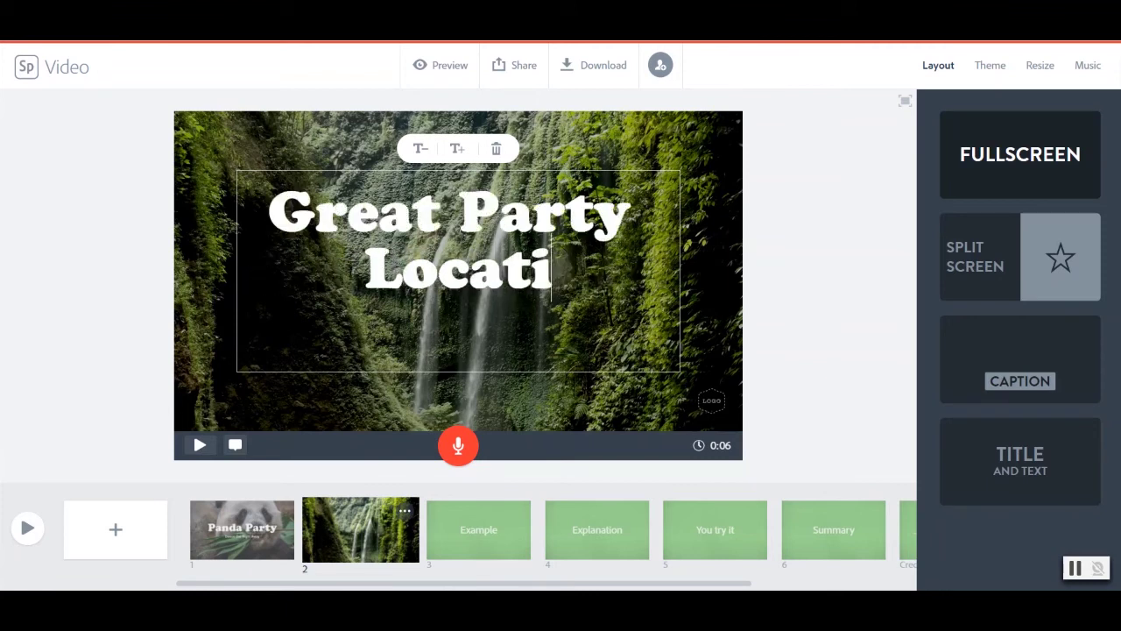
pyautogui.write('on!')
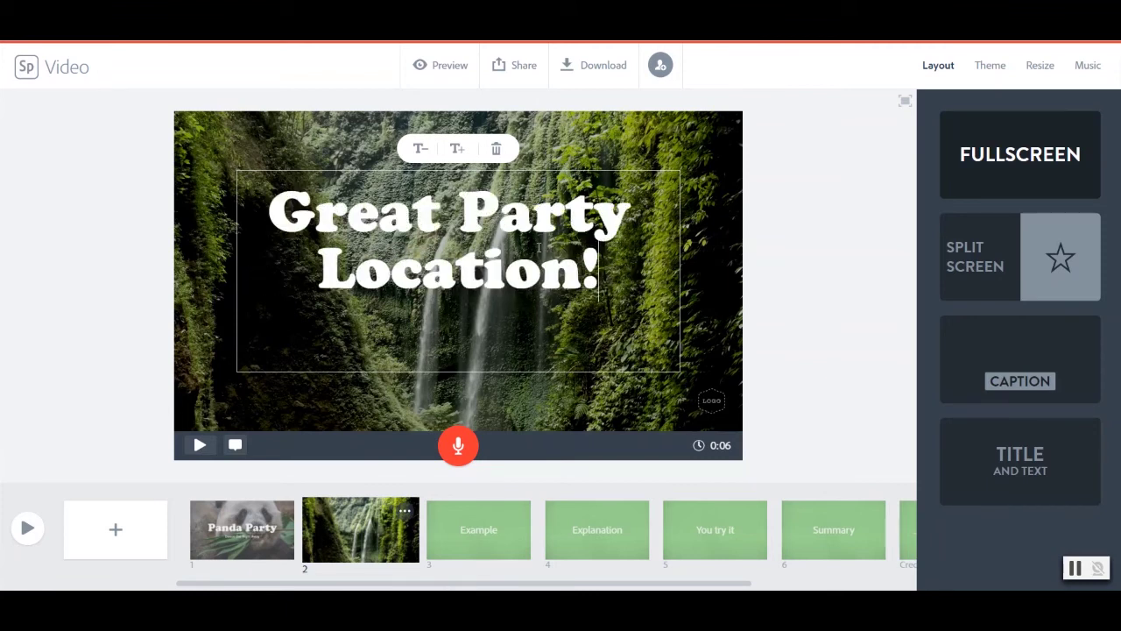
pyautogui.click(419, 151)
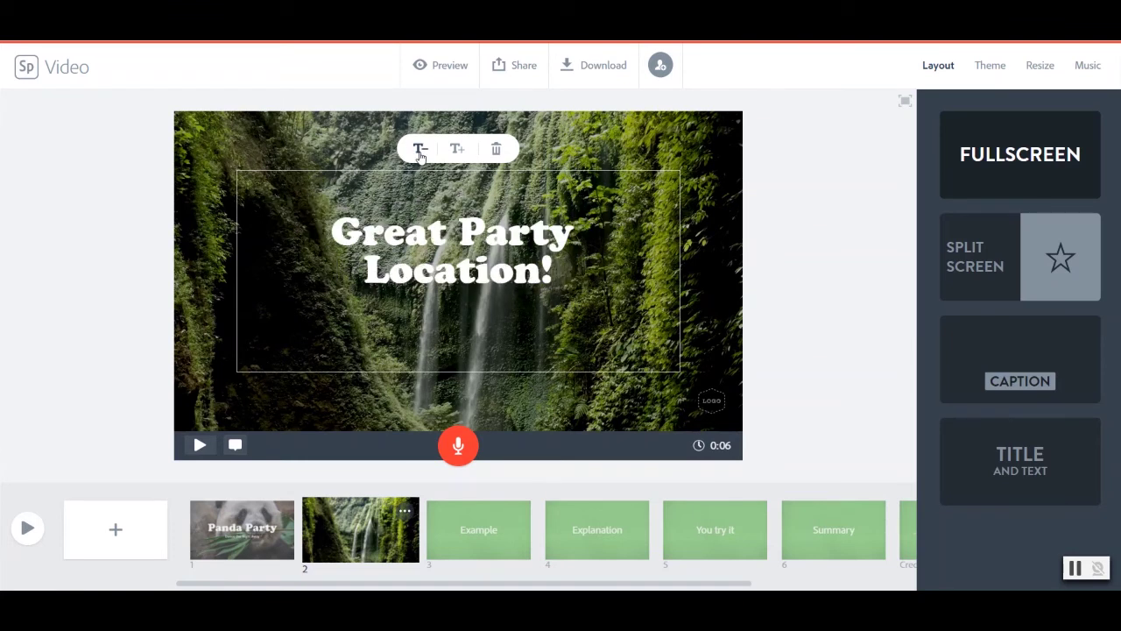
pyautogui.click(419, 151)
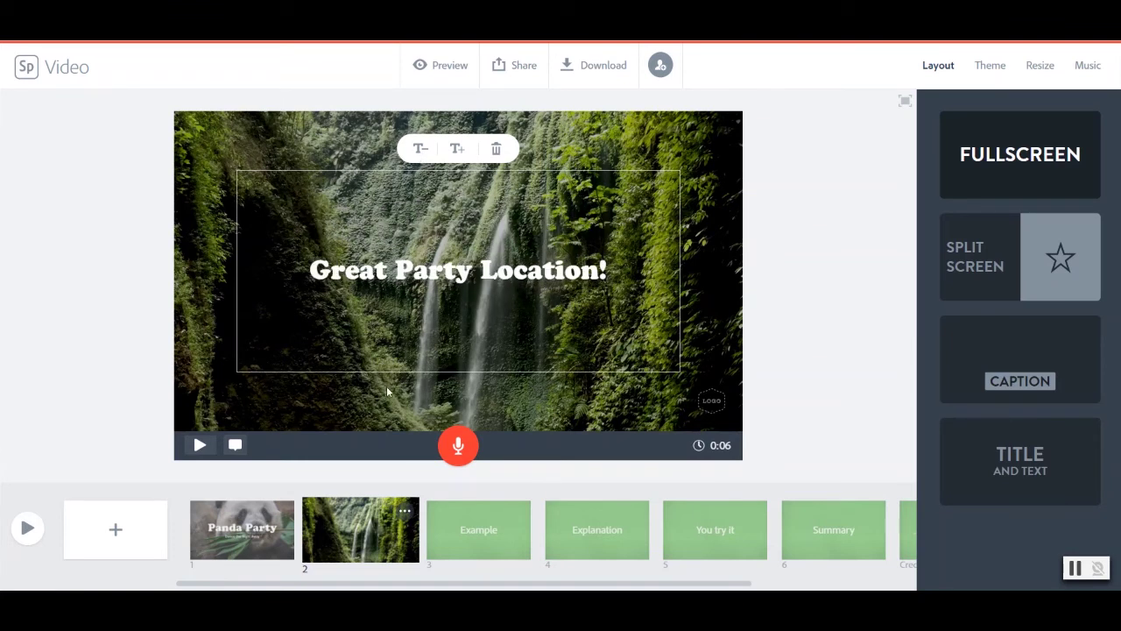
pyautogui.click(426, 402)
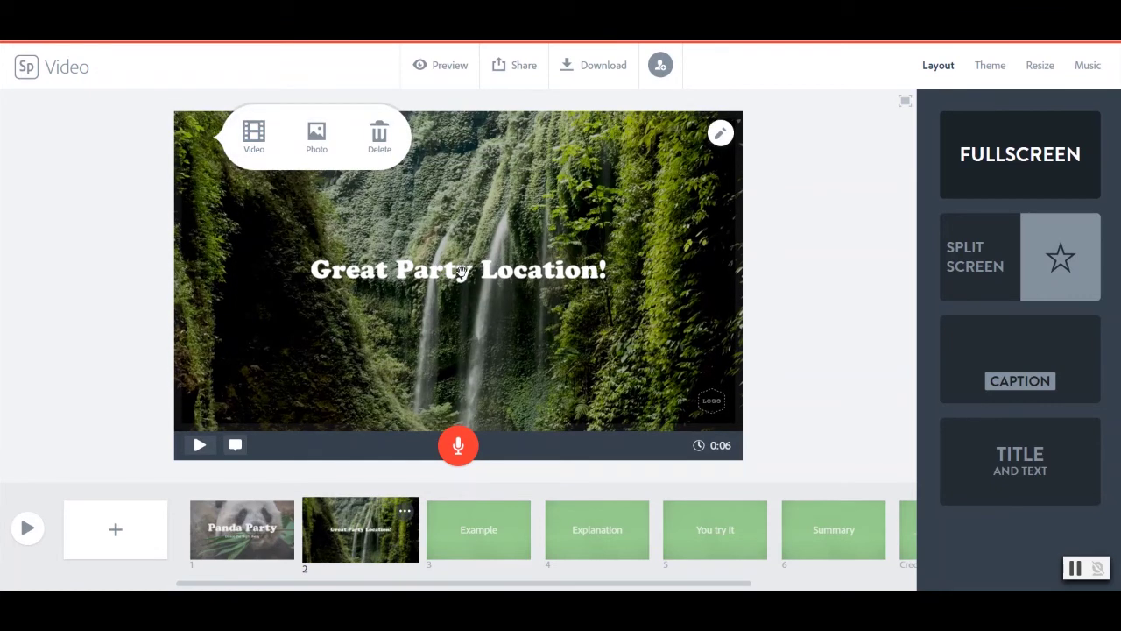
# Move the title near the slide's bottom, record a voiceover, then go to the Example slide
pyautogui.moveTo(462, 295); pyautogui.dragTo(461, 391)
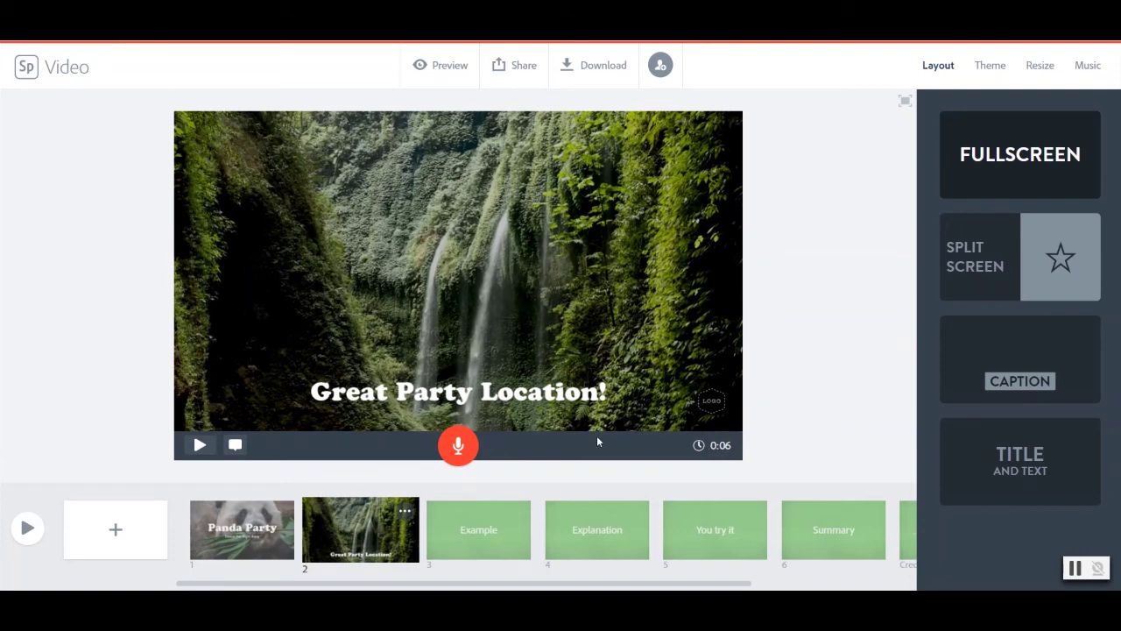
pyautogui.click(458, 445)
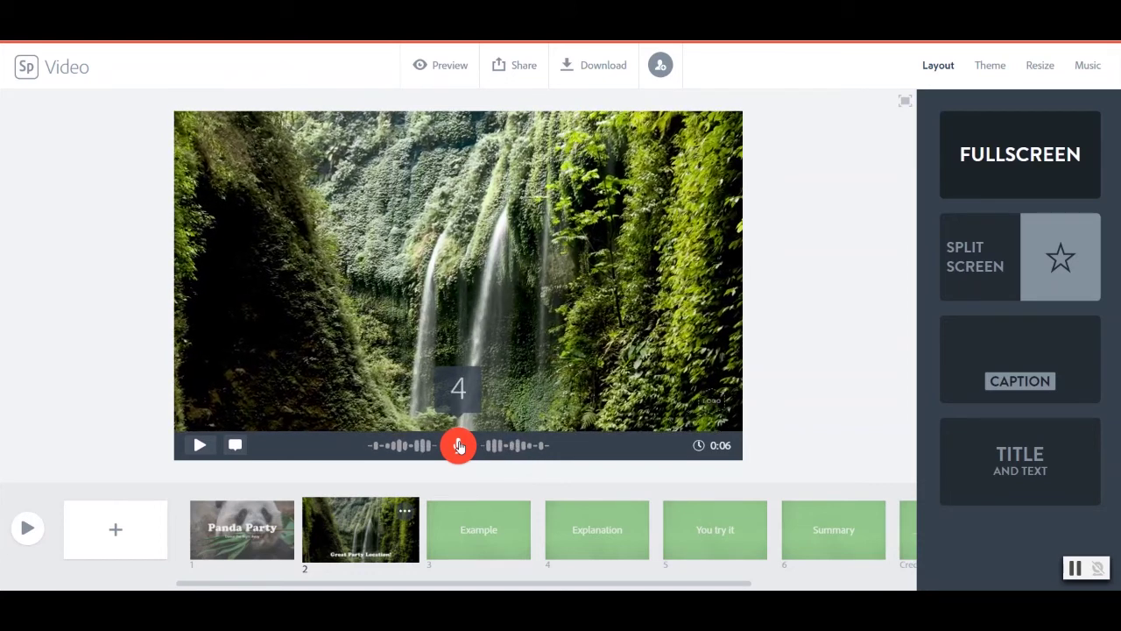
pyautogui.click(458, 445)
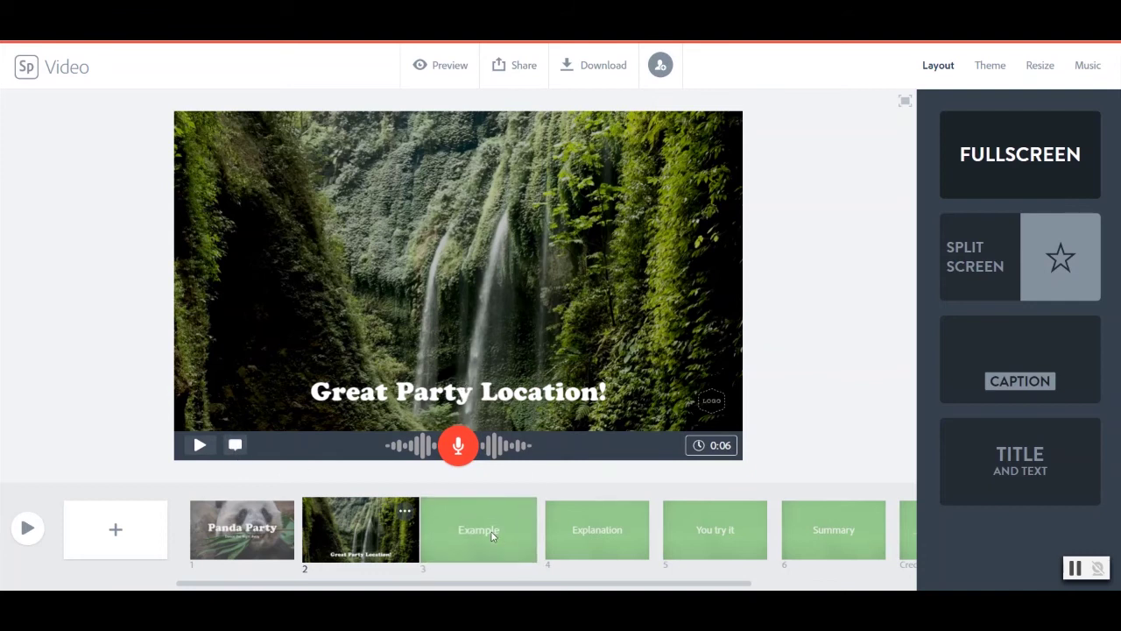
pyautogui.click(492, 536)
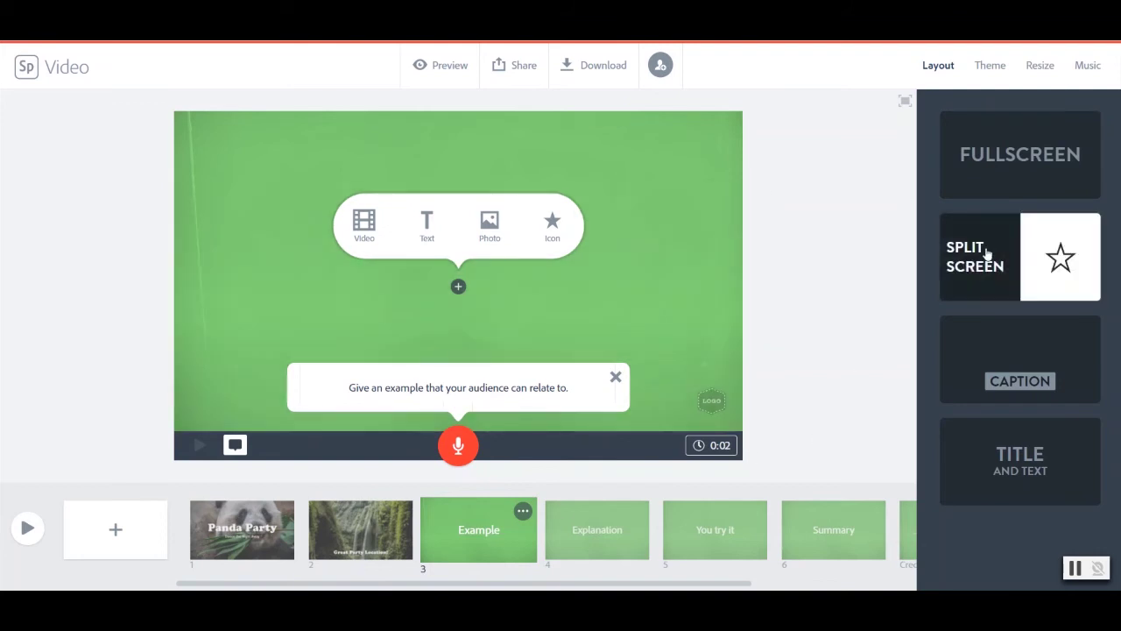
# Switch the Example slide to Split Screen and place a panda icon in its left half
pyautogui.click(961, 269)
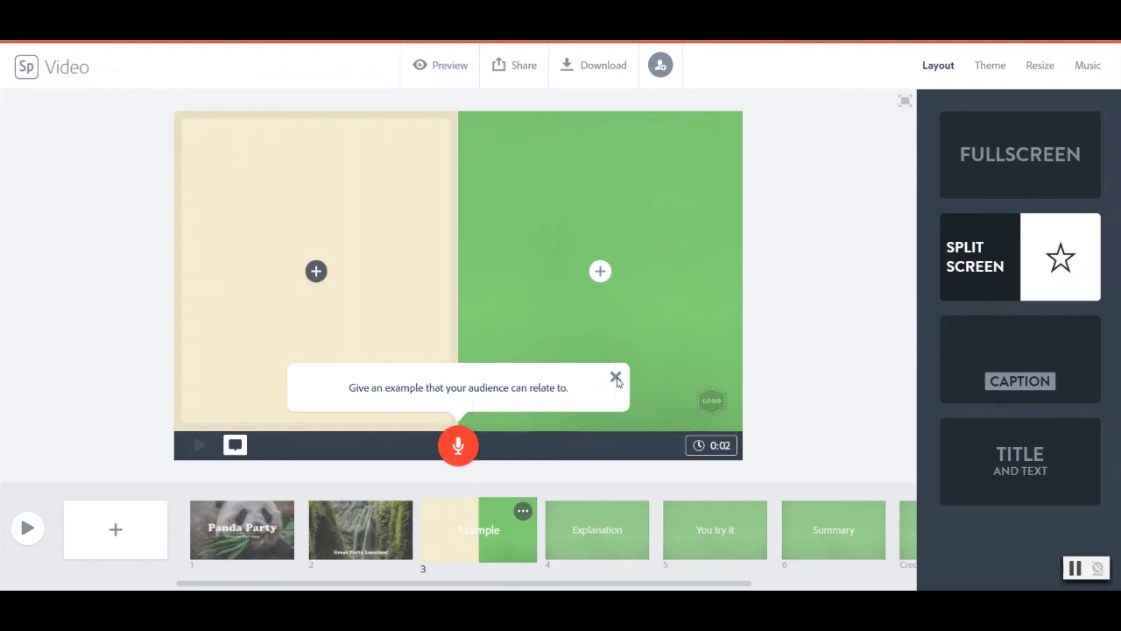
pyautogui.click(616, 377)
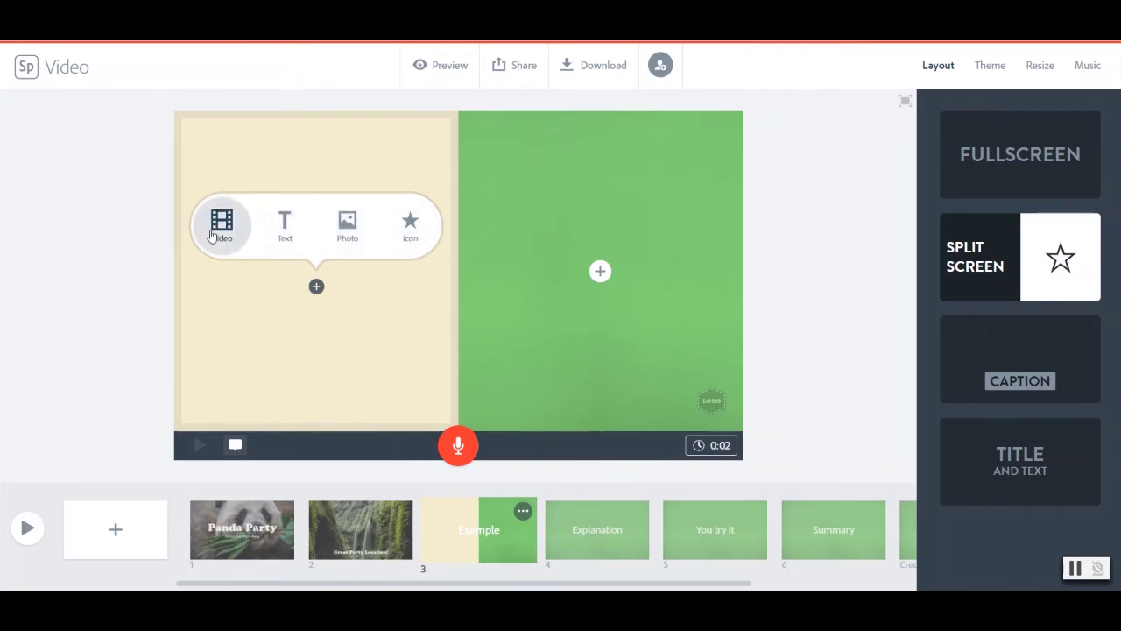
pyautogui.click(412, 230)
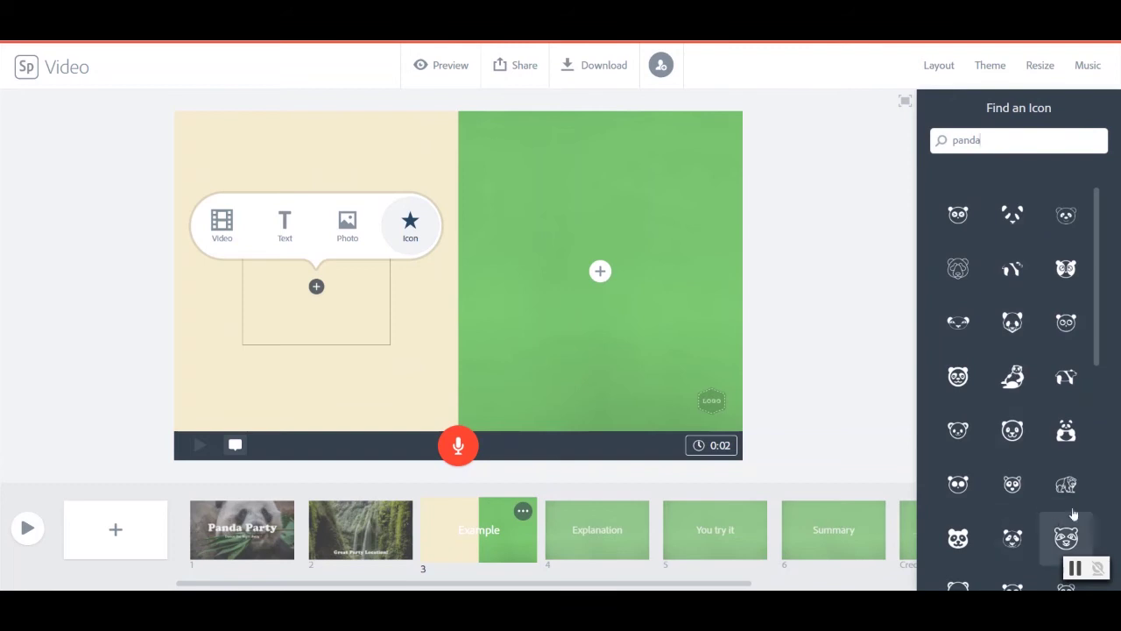
pyautogui.scroll(-4, 1012, 482)
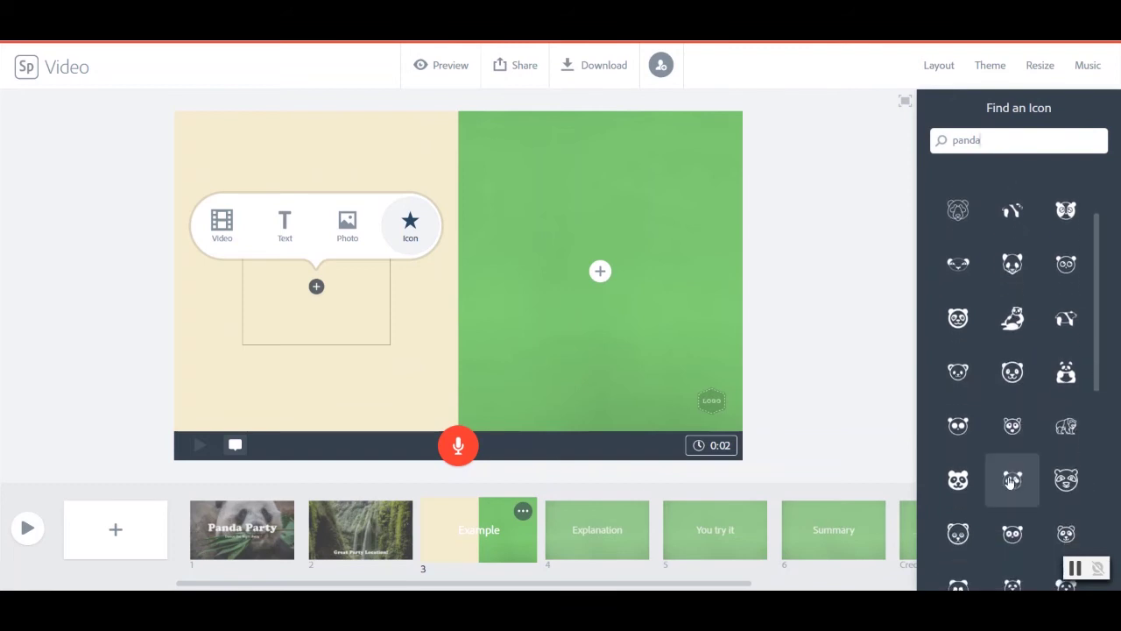
pyautogui.scroll(-2, 1011, 484)
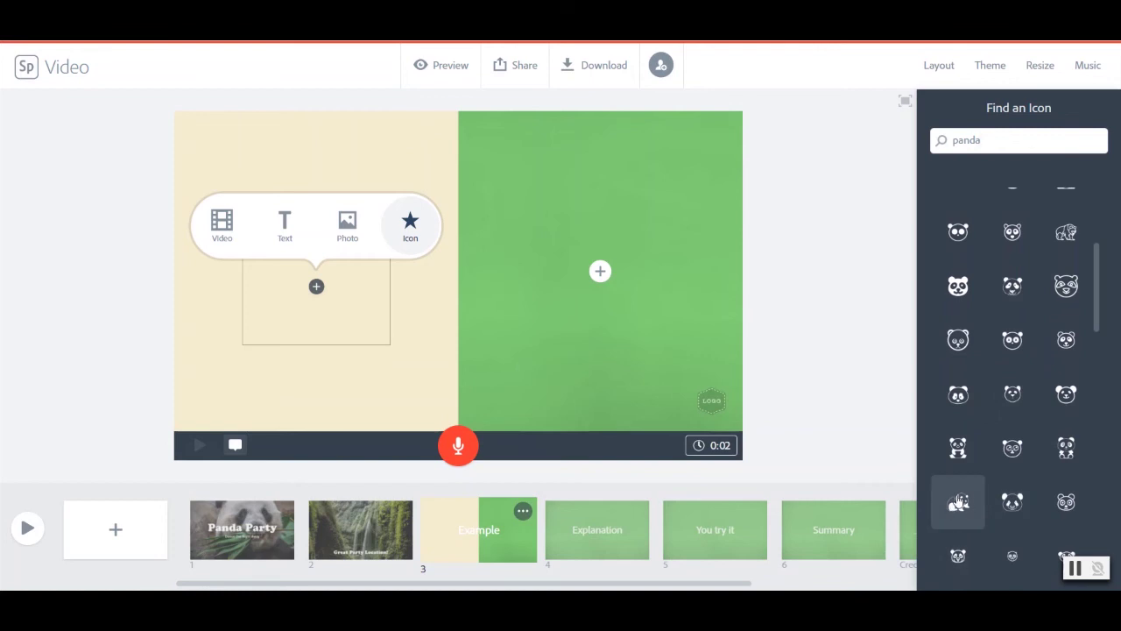
pyautogui.click(958, 501)
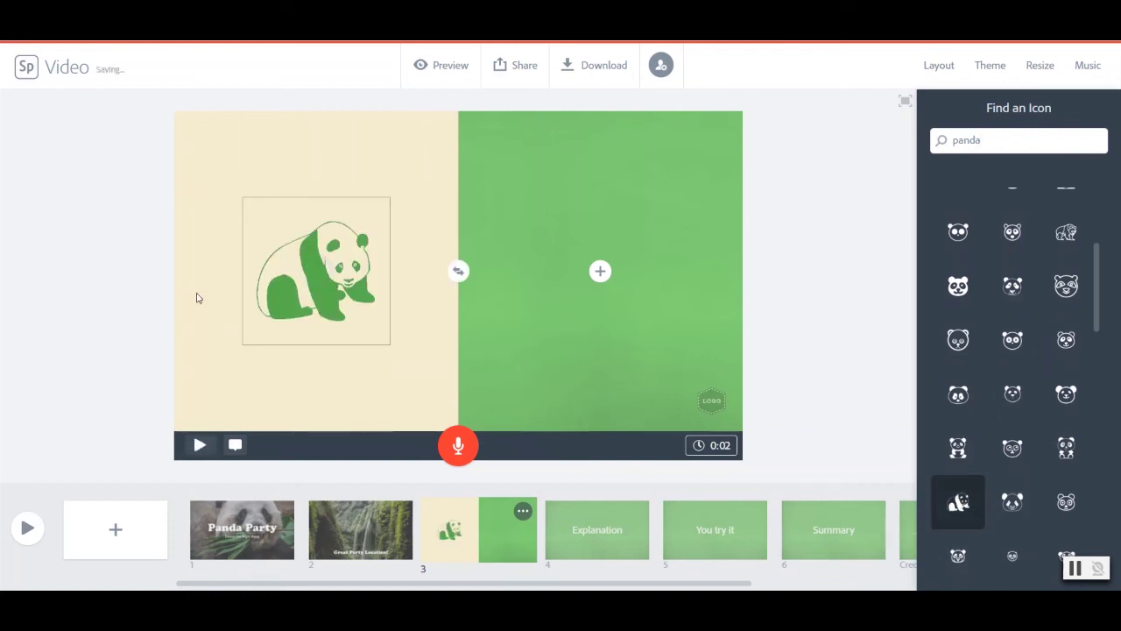
# Search icons for 'pa' and put the party hat icon in the right half
pyautogui.click(599, 274)
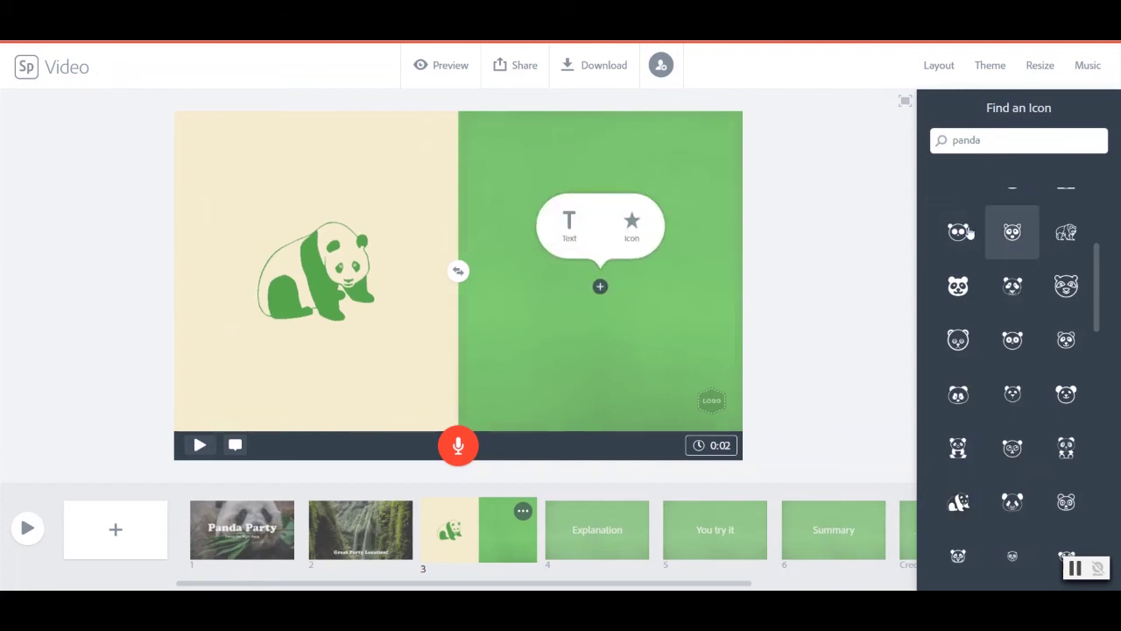
pyautogui.click(625, 234)
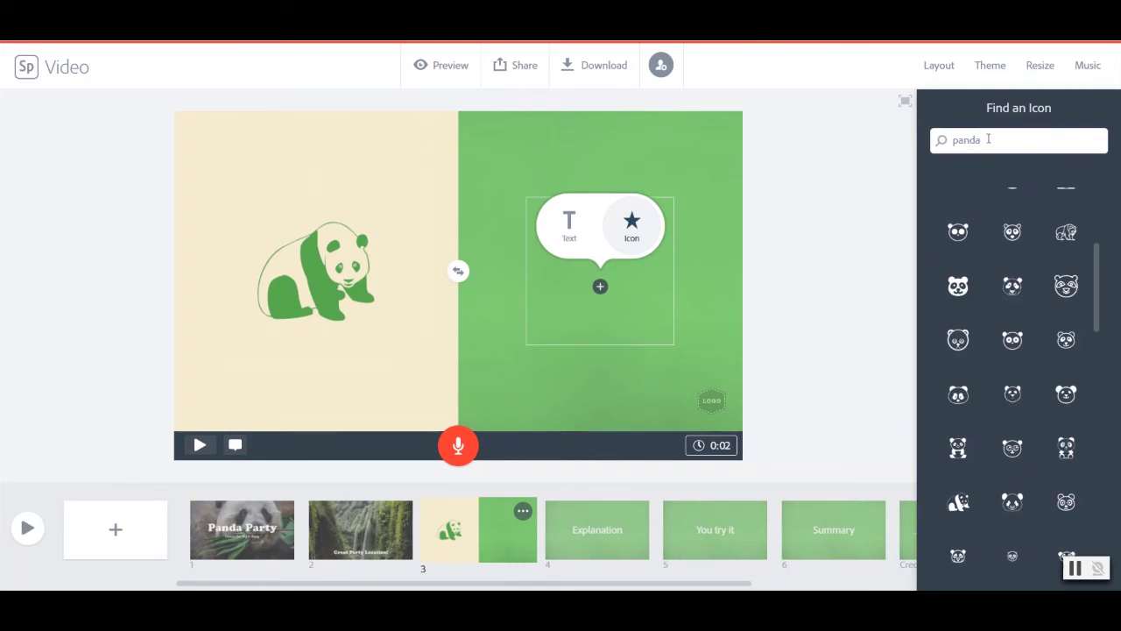
pyautogui.moveTo(988, 139); pyautogui.dragTo(935, 139)
pyautogui.write('party')
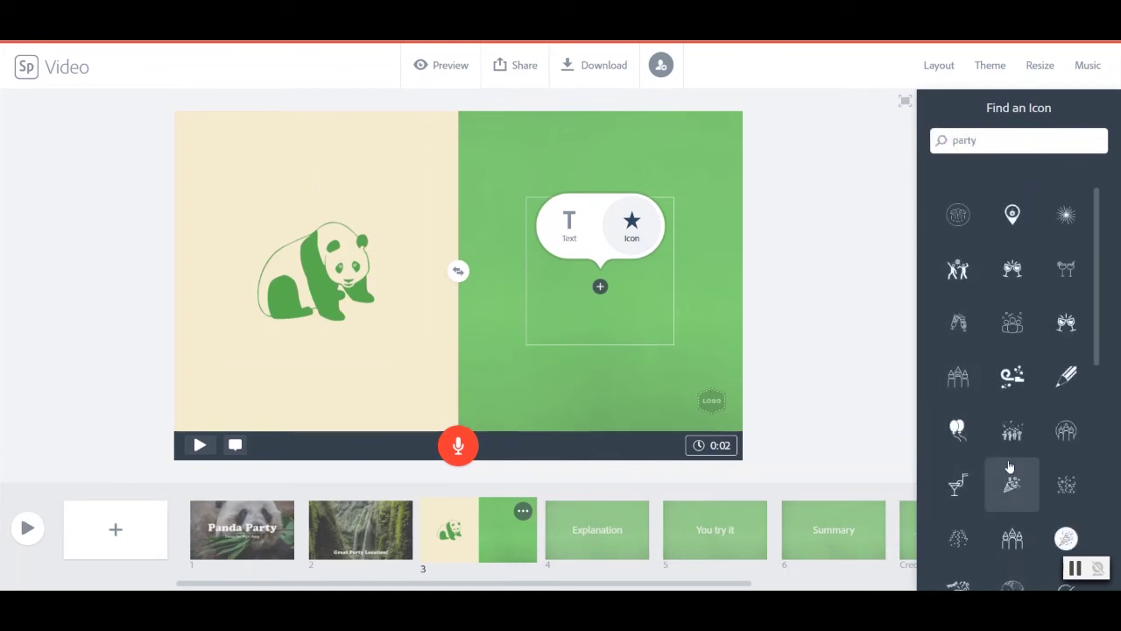
pyautogui.scroll(-2, 964, 477)
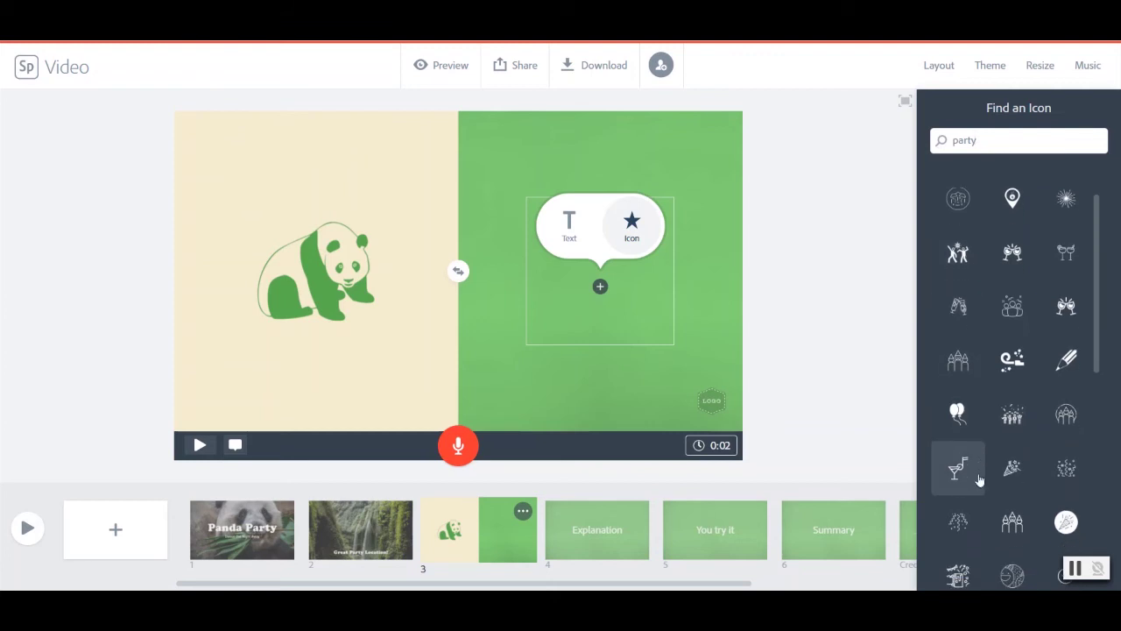
pyautogui.scroll(-3, 979, 480)
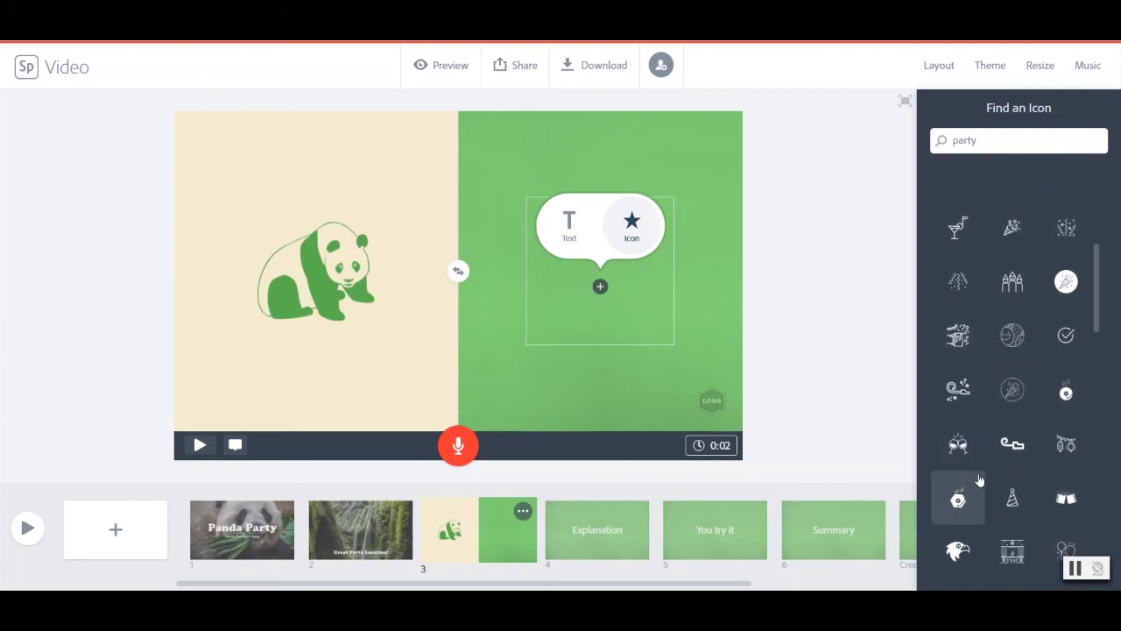
pyautogui.scroll(-2, 979, 480)
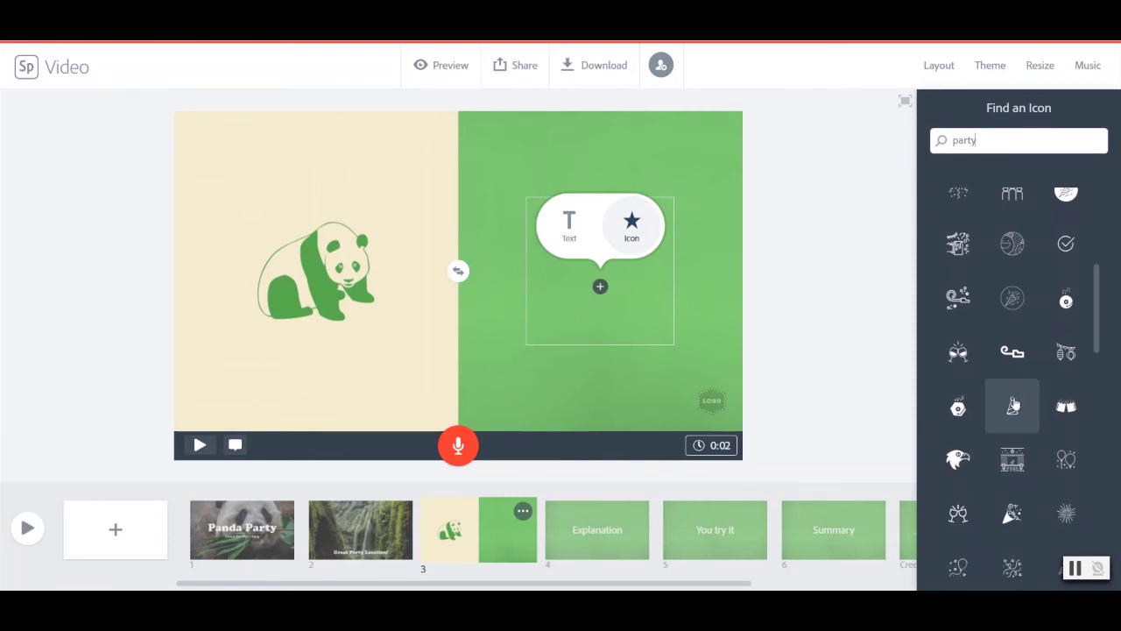
pyautogui.click(1014, 404)
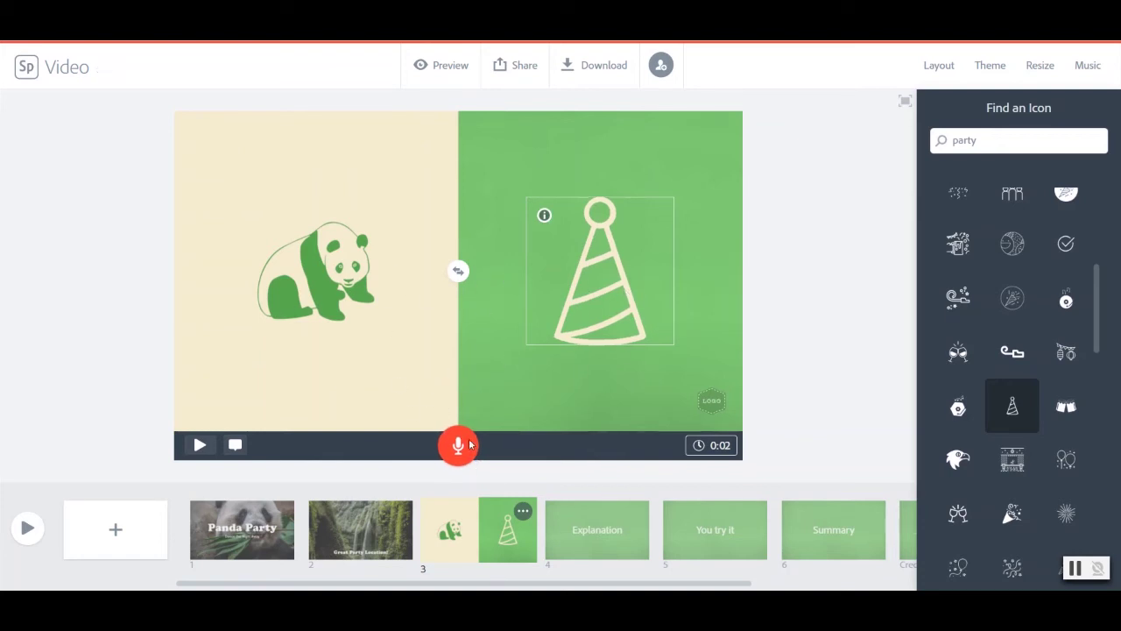
# Set slide 3's duration to 0:03, then move to the Explanation slide
pyautogui.click(720, 447)
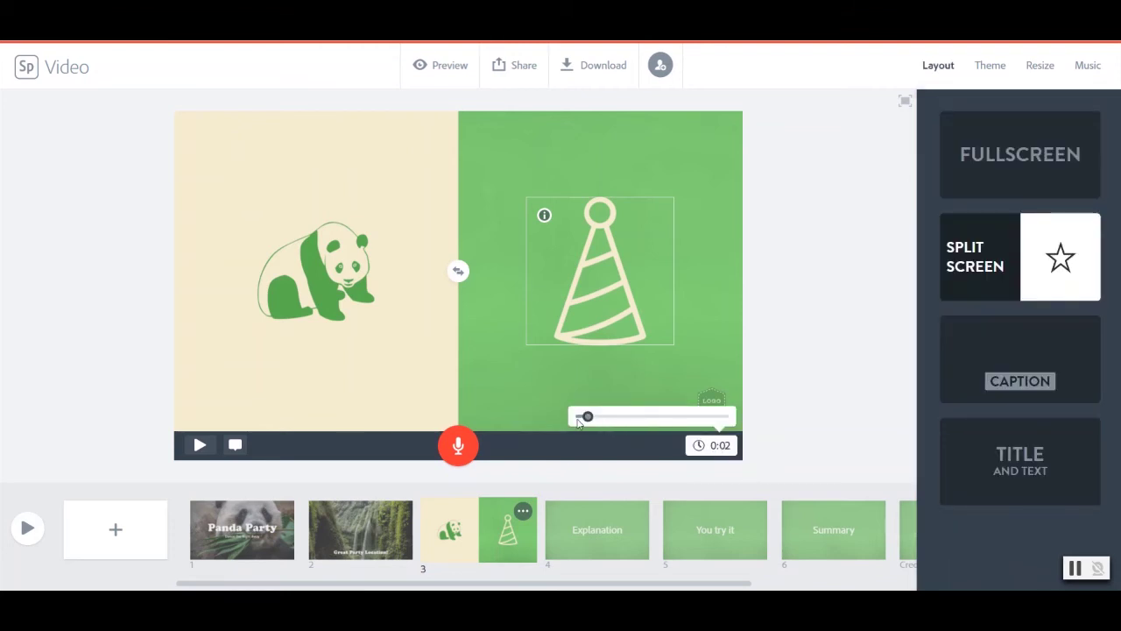
pyautogui.moveTo(586, 421)
pyautogui.mouseDown()
pyautogui.moveTo(622, 419)
pyautogui.moveTo(595, 419)
pyautogui.mouseUp()
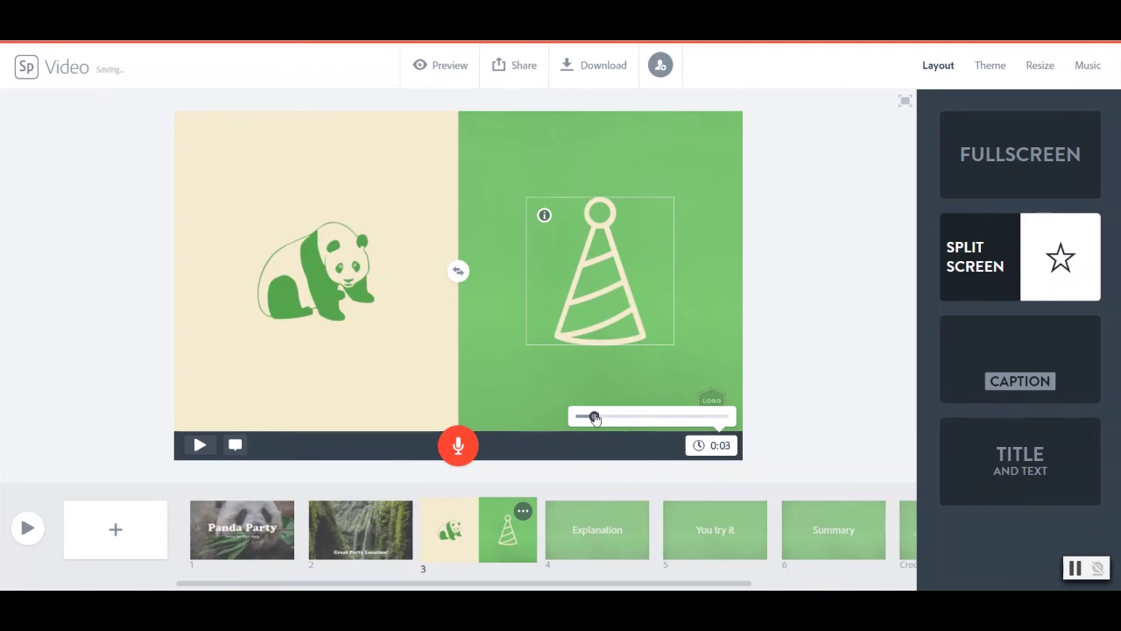
pyautogui.click(590, 523)
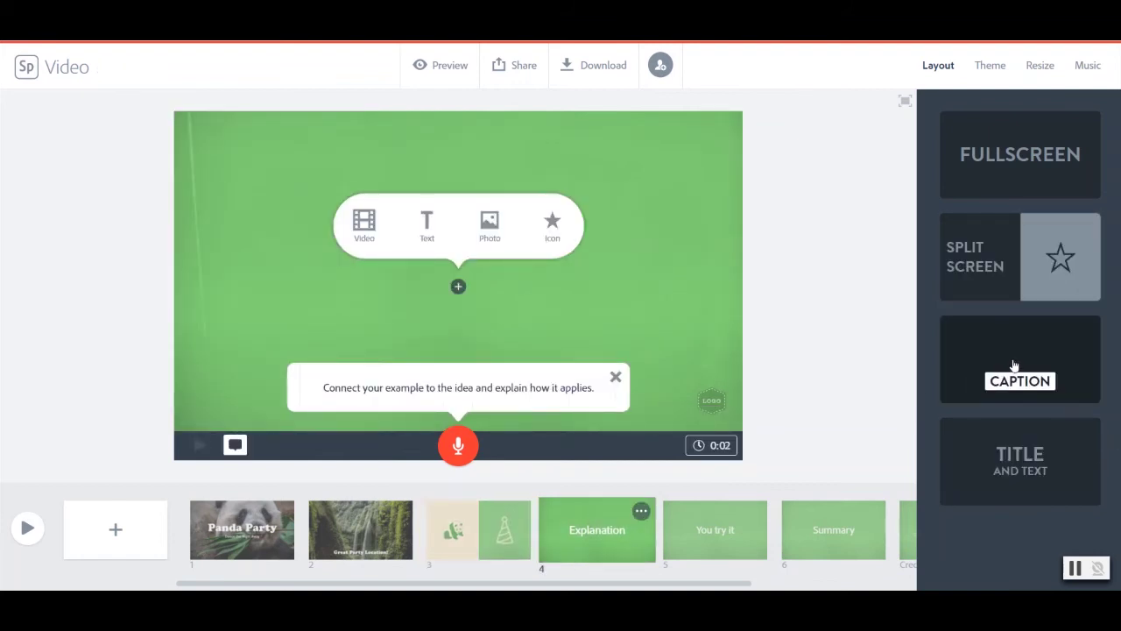
# Give the Explanation slide the Caption layout and fill it with the colourful balloons photo
pyautogui.click(1013, 367)
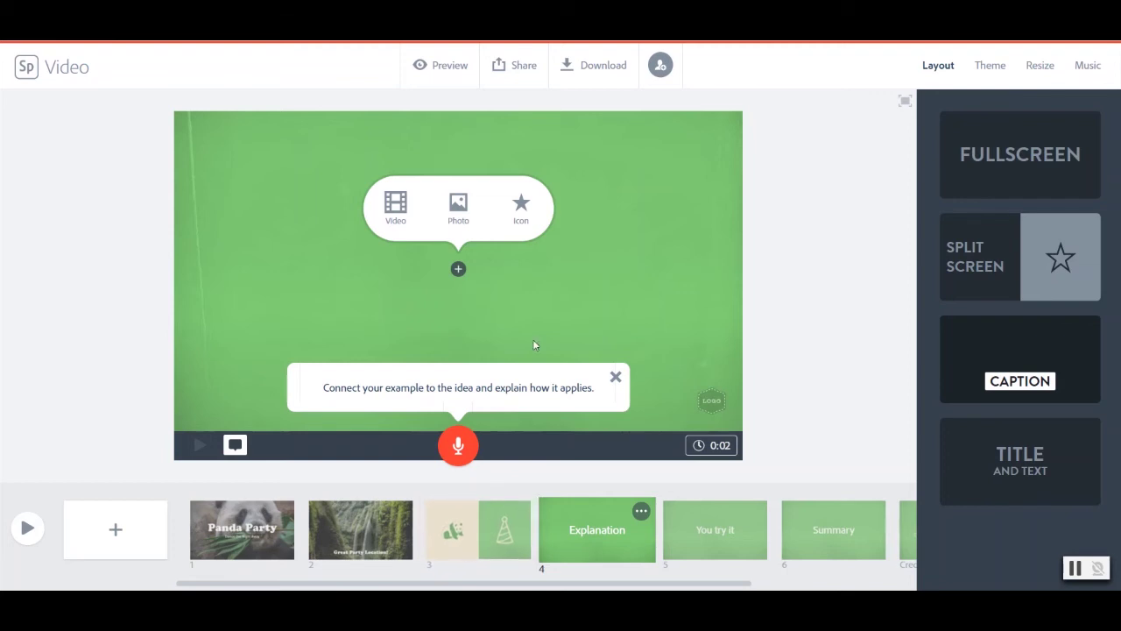
pyautogui.click(615, 379)
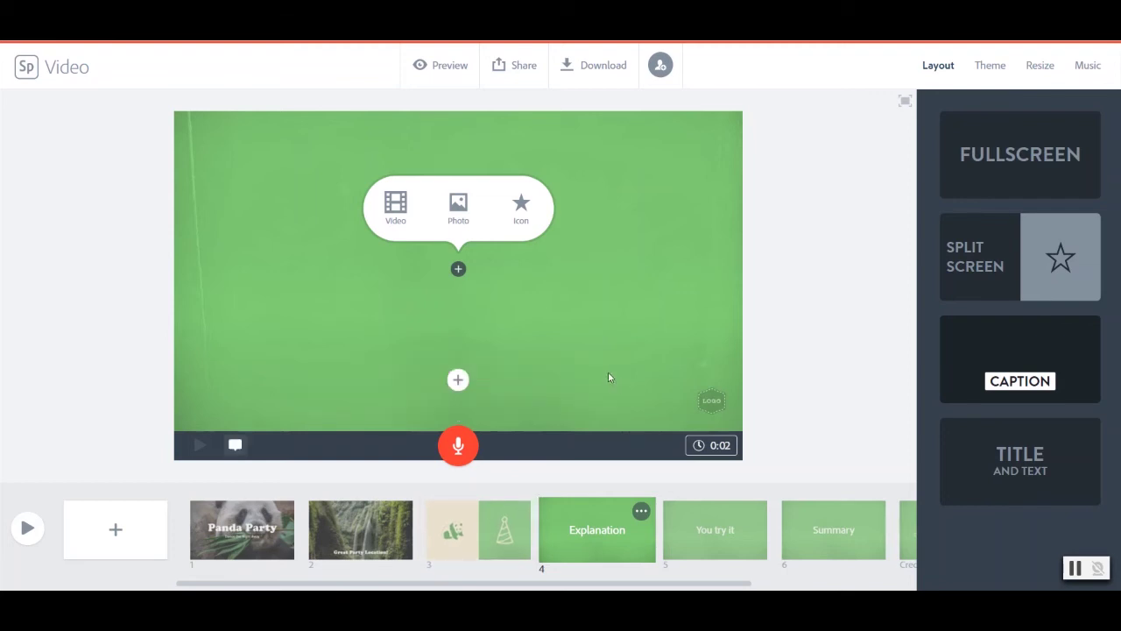
pyautogui.click(464, 198)
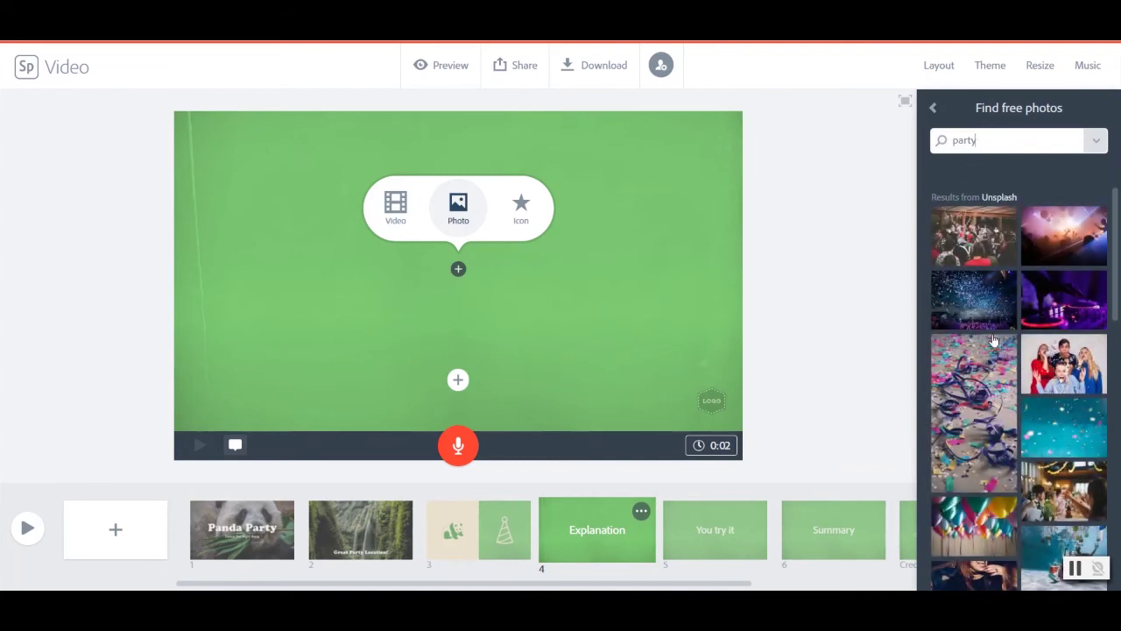
pyautogui.click(974, 525)
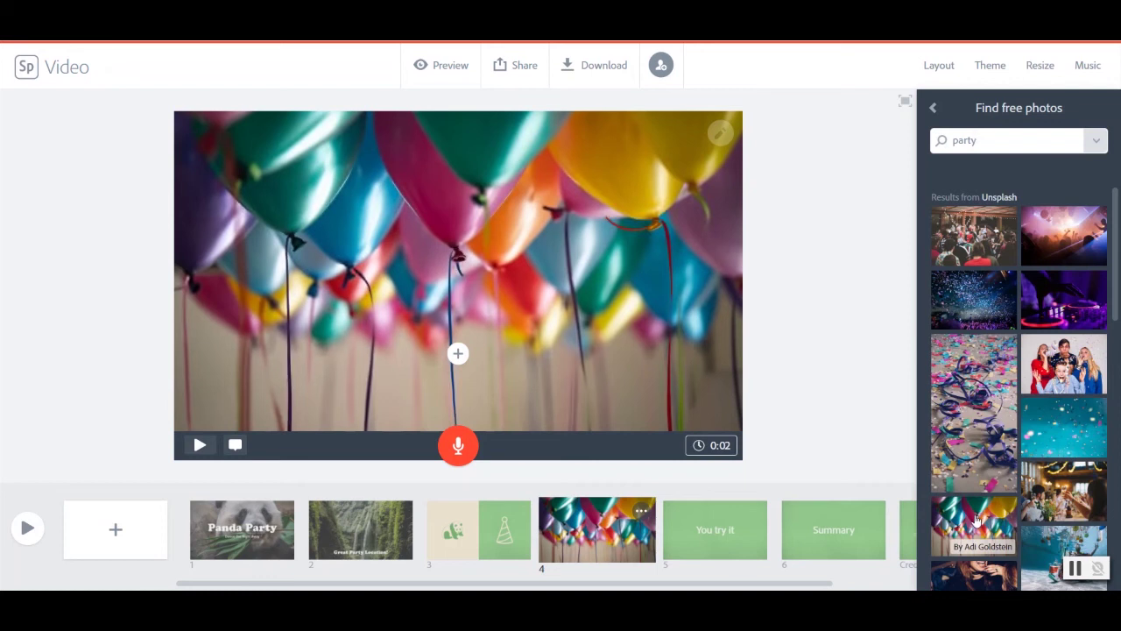
pyautogui.click(458, 353)
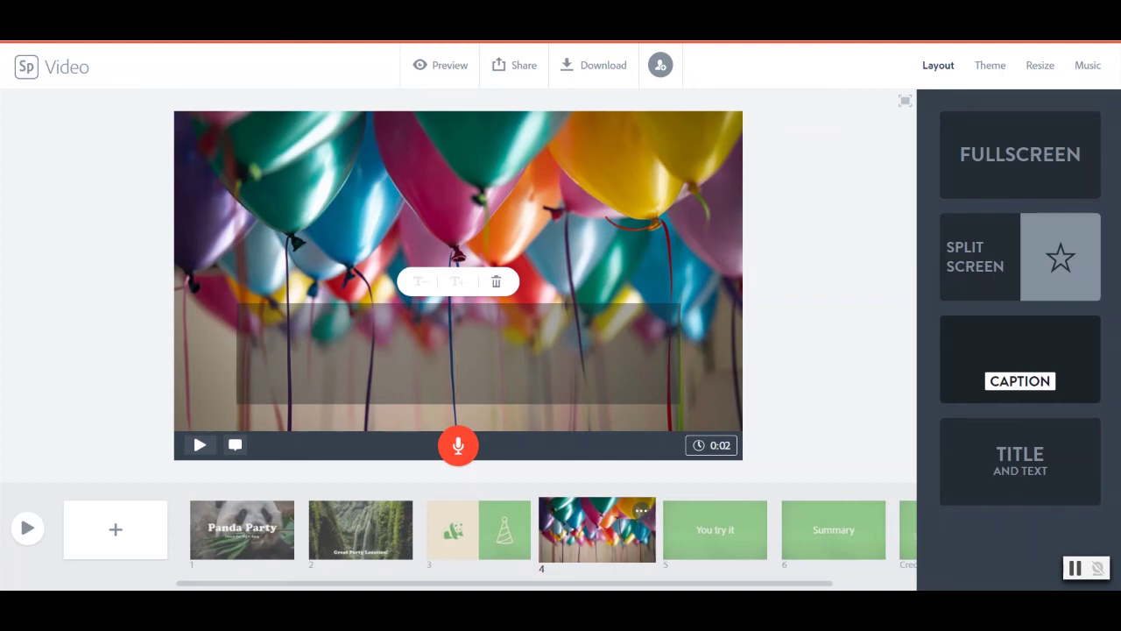
# Caption the balloons photo 'Cake, anyone?' and return to the waterfall slide
pyautogui.write('Cake, ')
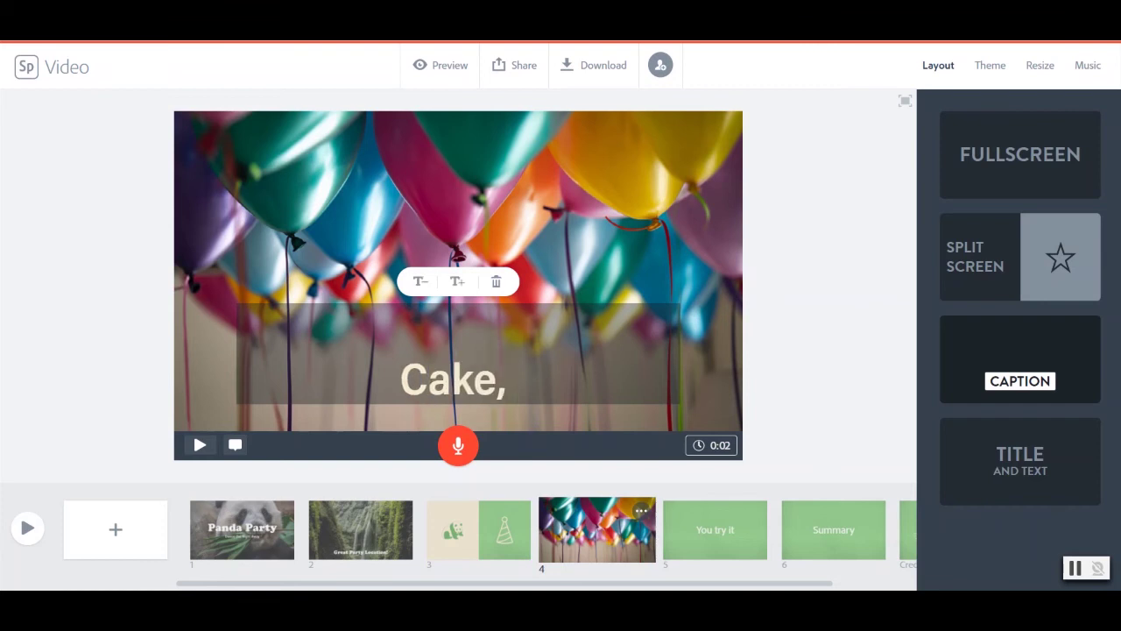
pyautogui.write('anyone?')
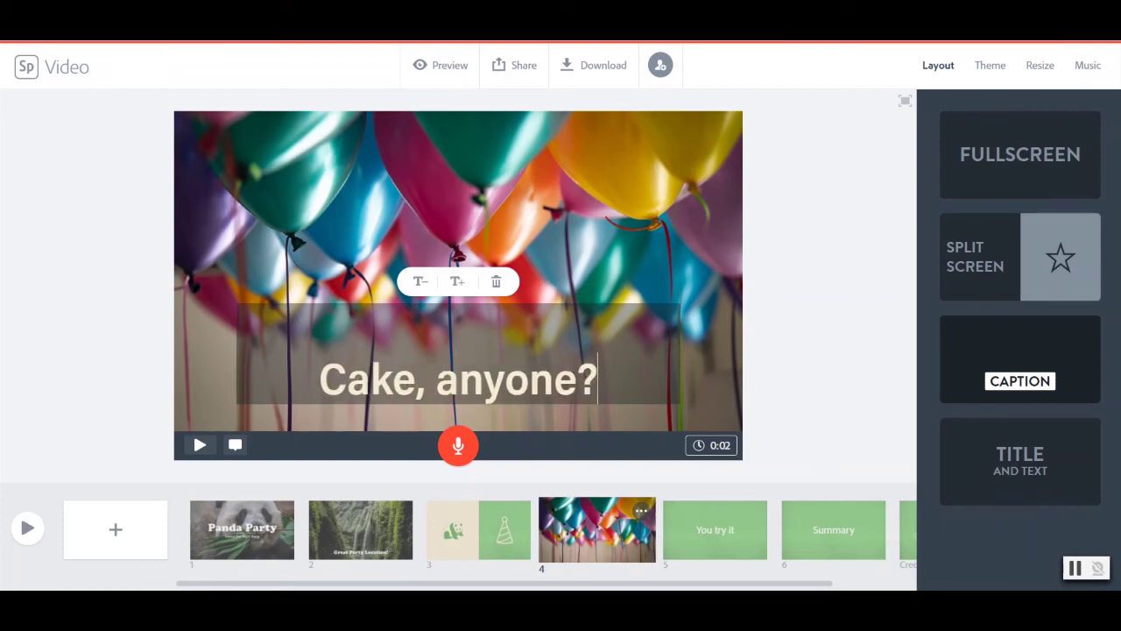
pyautogui.click(797, 392)
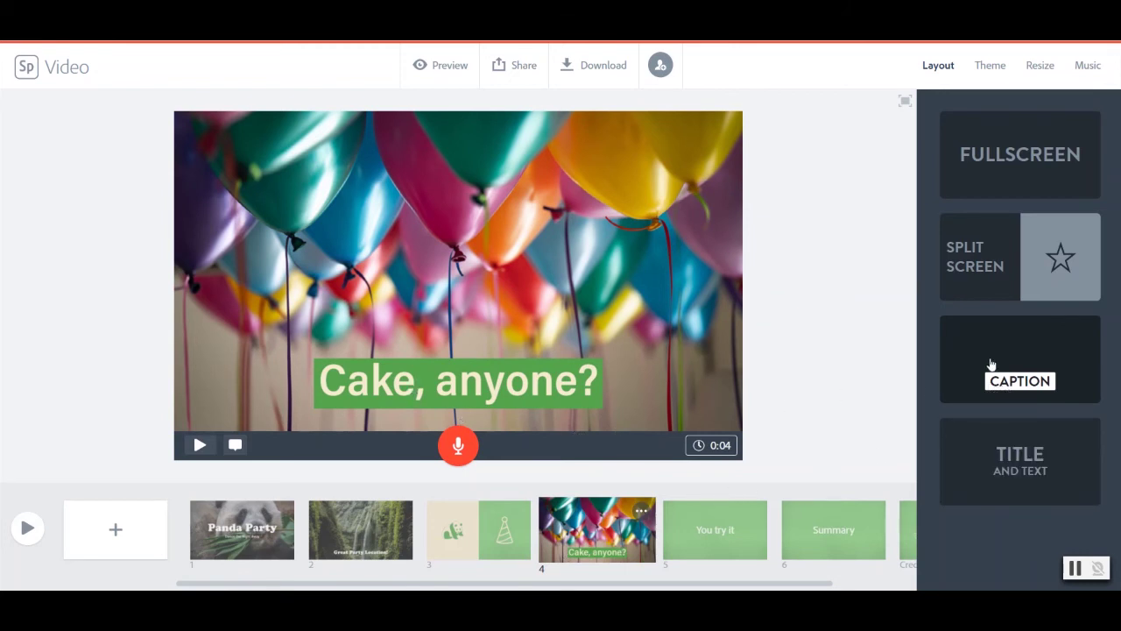
pyautogui.click(365, 537)
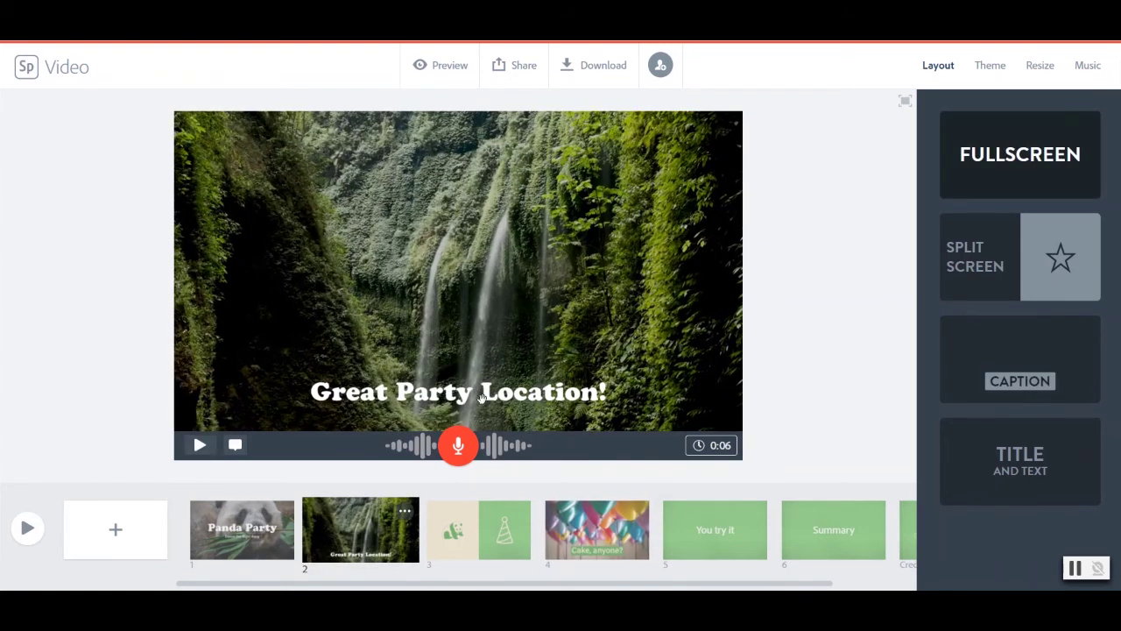
# Delete the 'You try it' slide
pyautogui.click(591, 541)
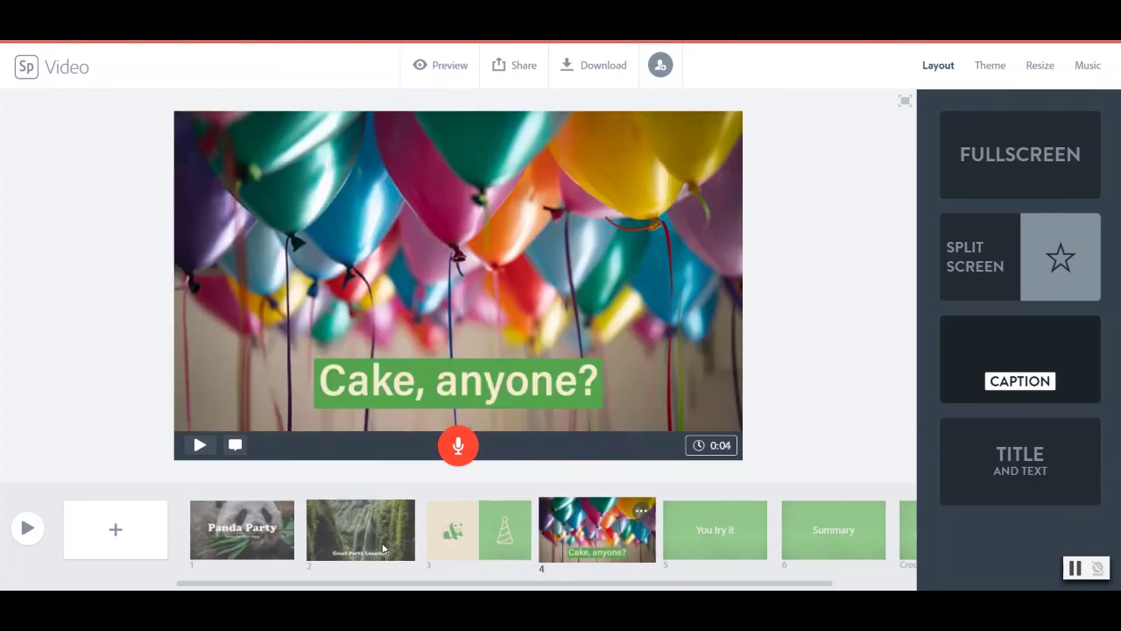
pyautogui.hscroll(2, 438, 536)
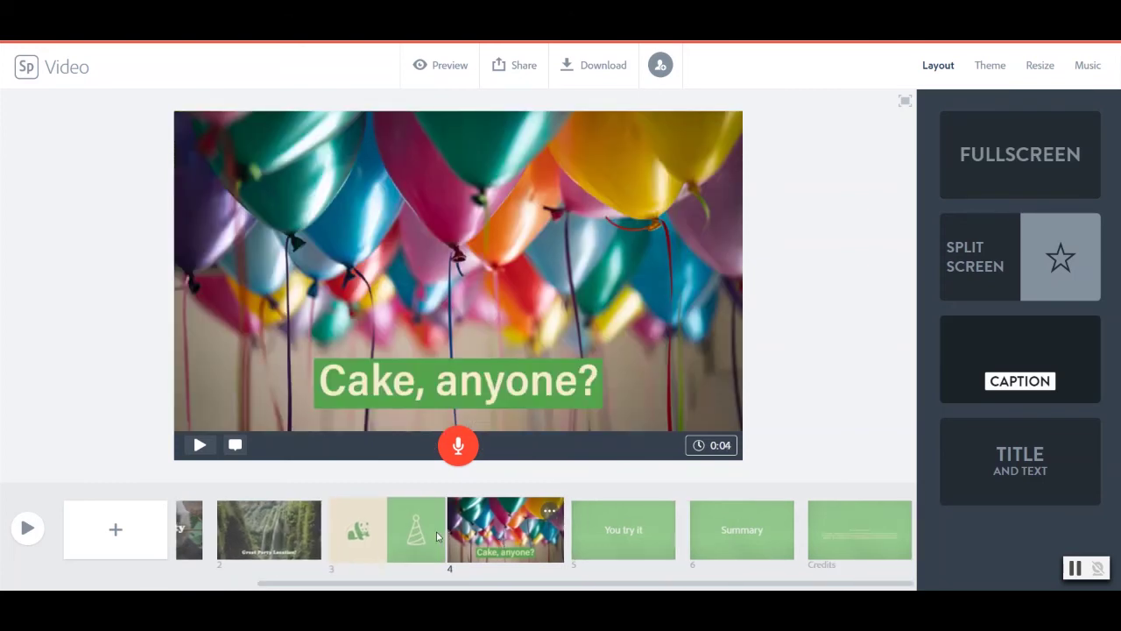
pyautogui.click(624, 531)
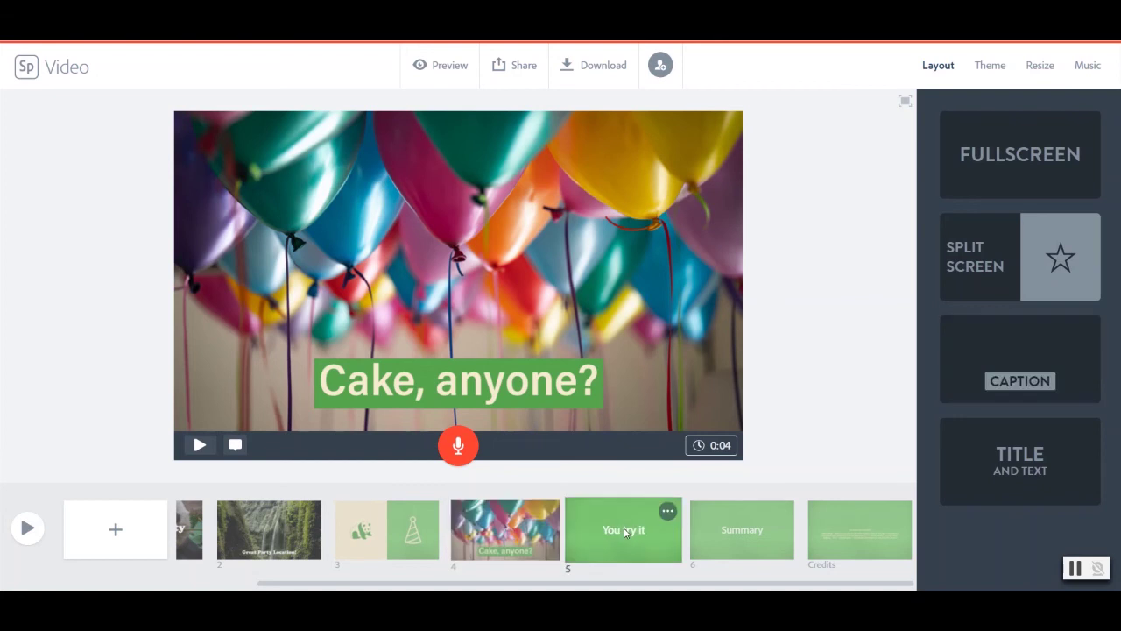
pyautogui.click(668, 513)
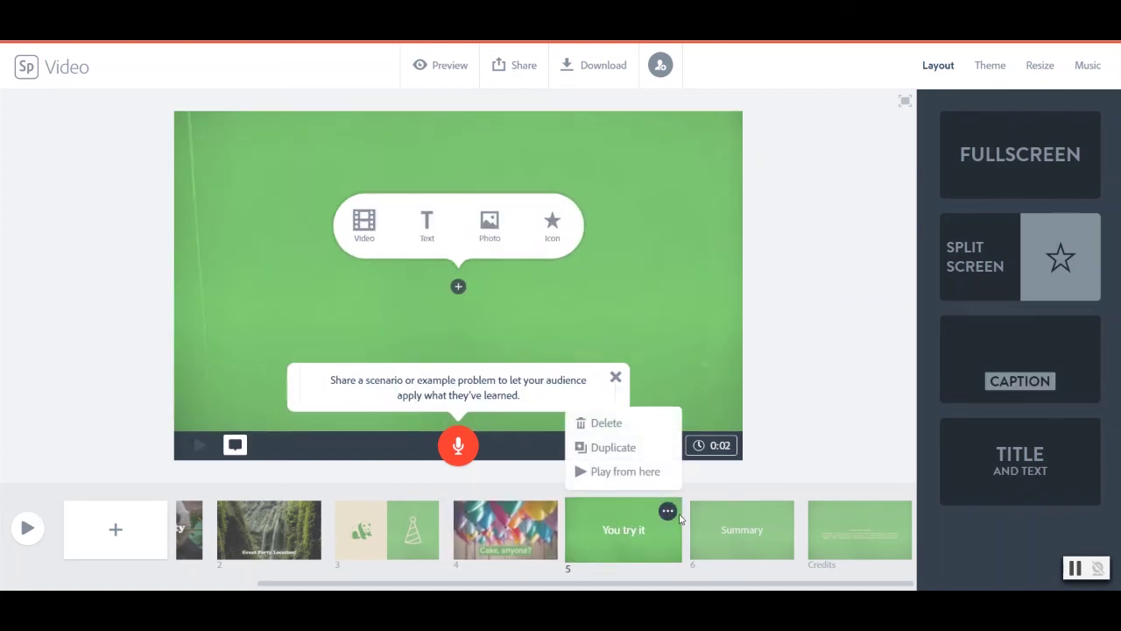
pyautogui.click(616, 426)
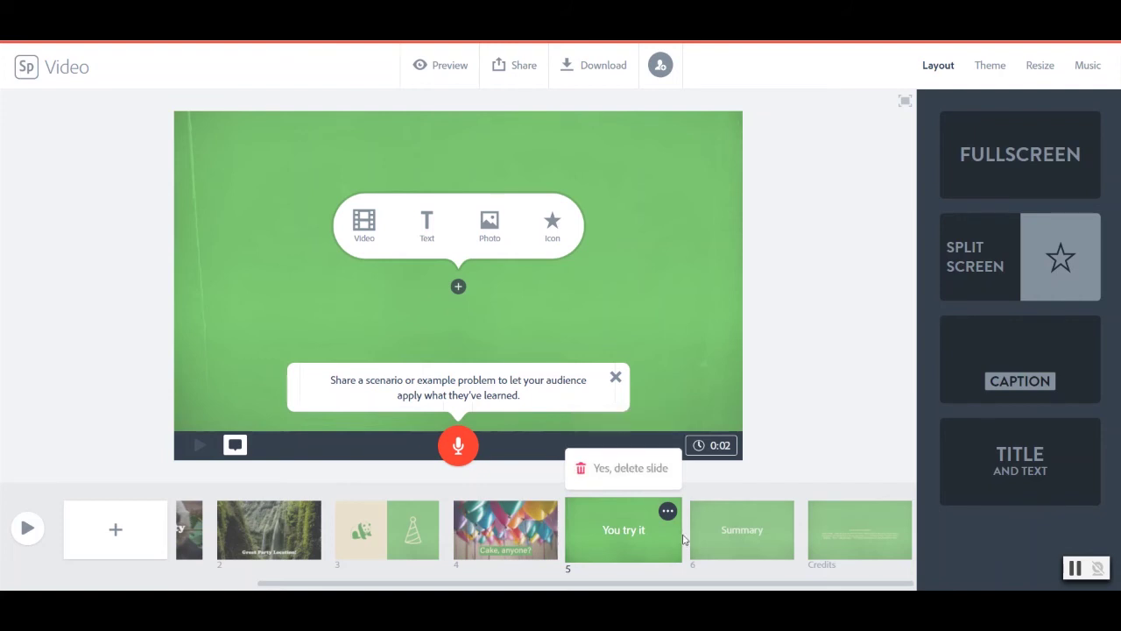
pyautogui.click(632, 467)
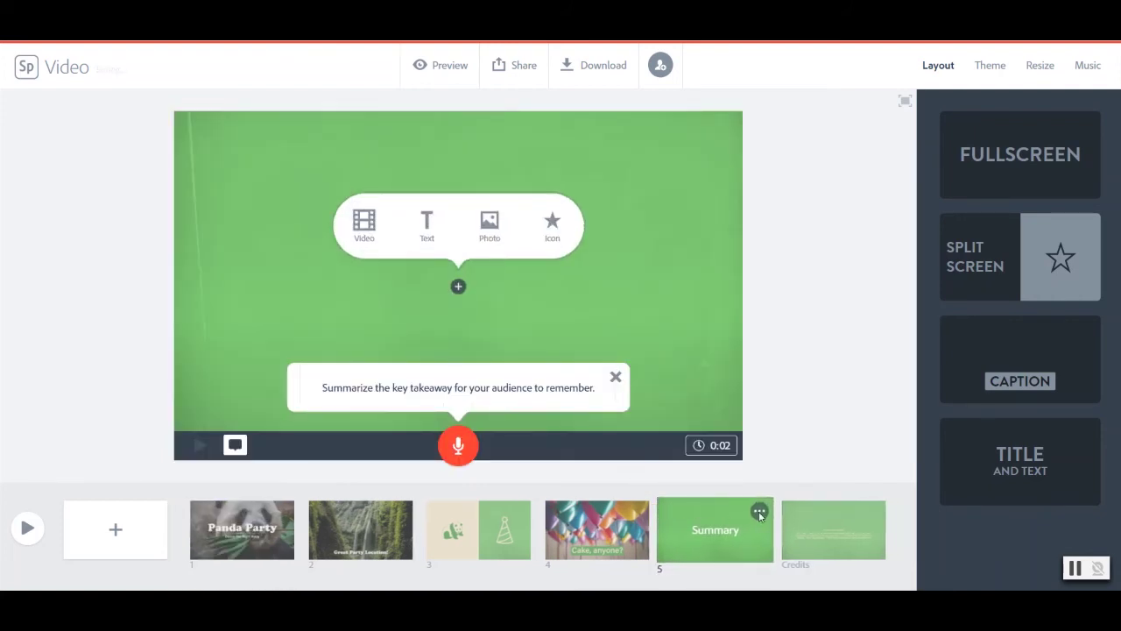
# Delete the 'Summary' slide
pyautogui.click(760, 512)
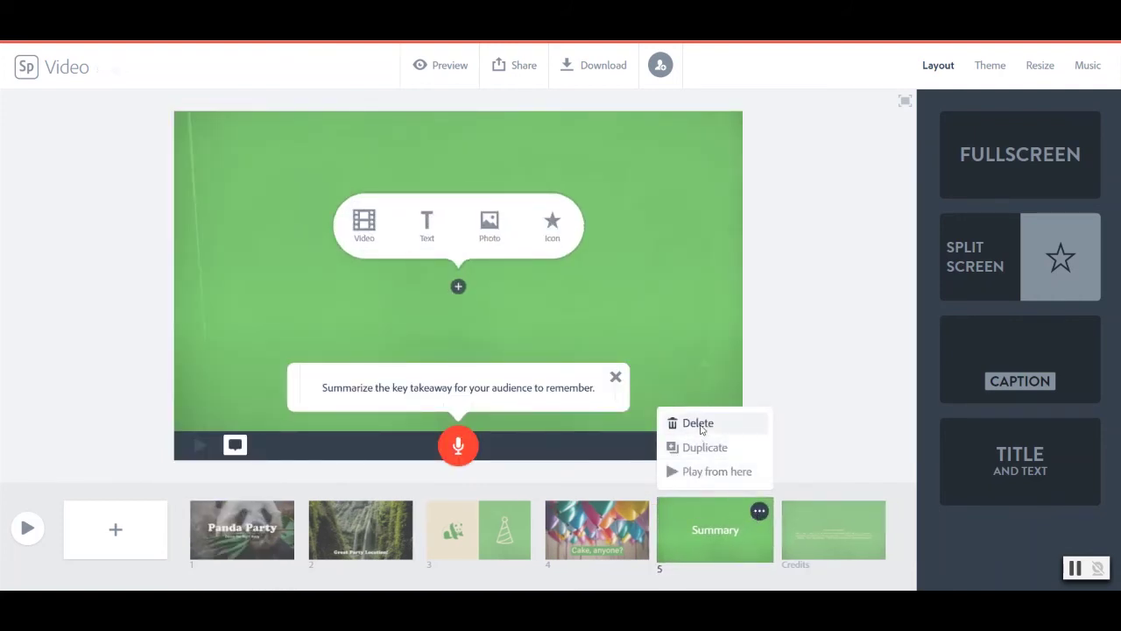
pyautogui.click(699, 426)
pyautogui.click(712, 468)
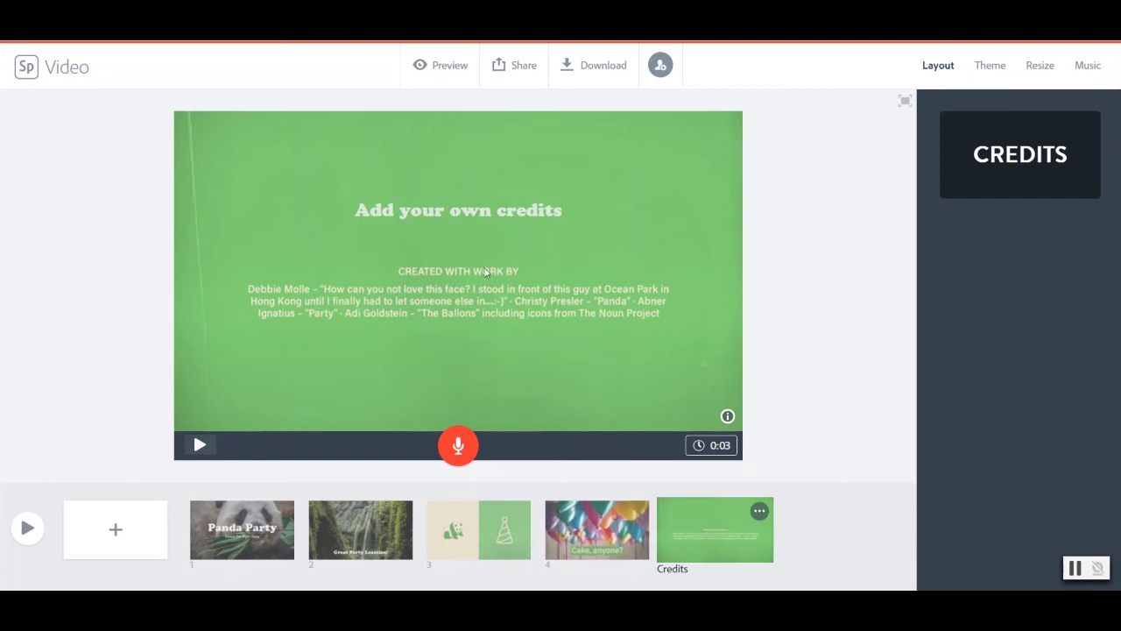
# Review the remaining four slides in turn, ending on the Credits slide
pyautogui.click(379, 530)
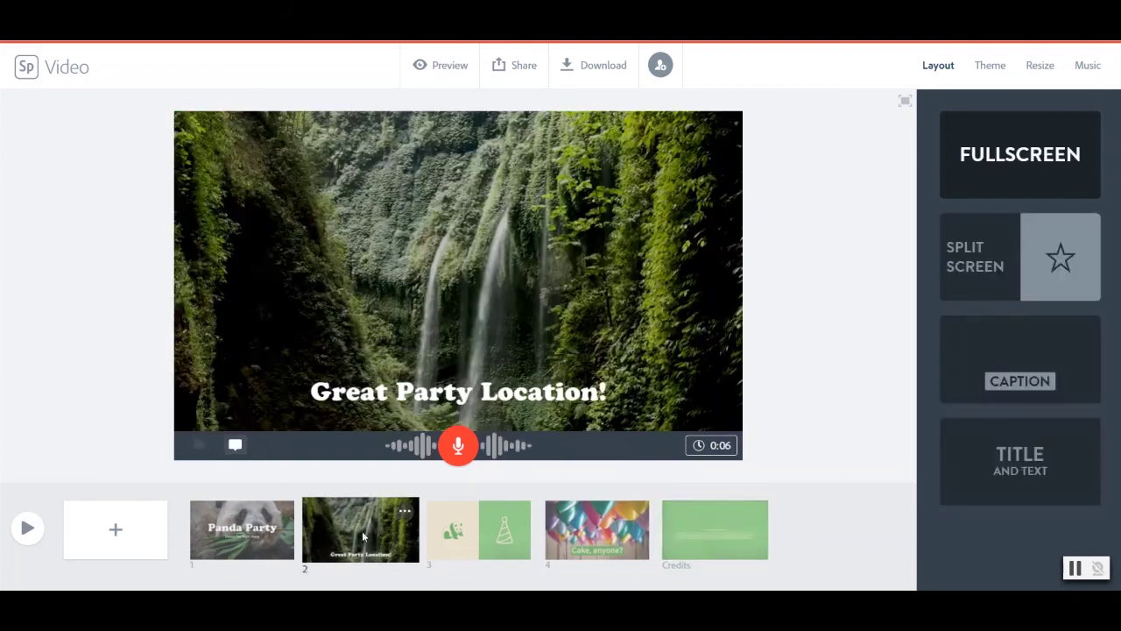
pyautogui.click(277, 529)
pyautogui.click(329, 533)
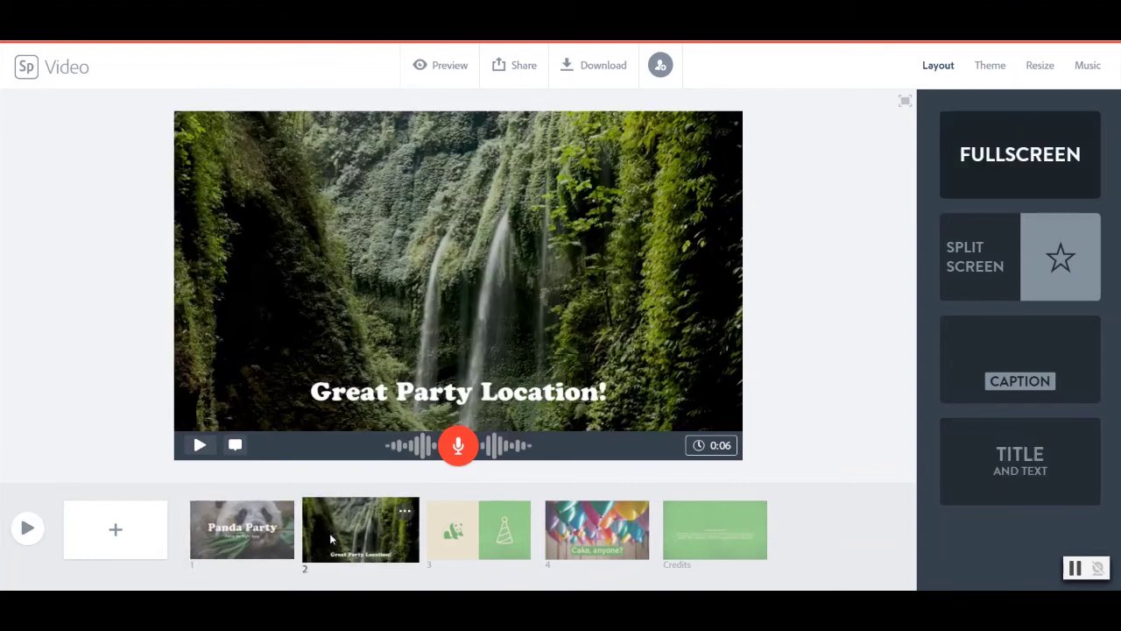
pyautogui.click(445, 536)
pyautogui.click(604, 525)
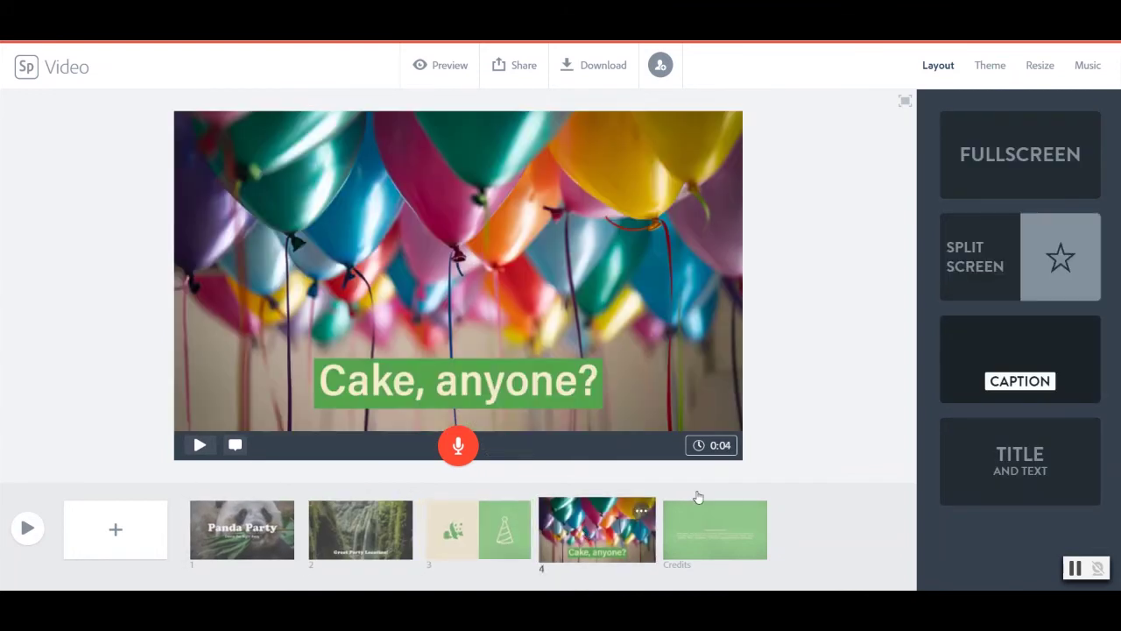
pyautogui.click(313, 552)
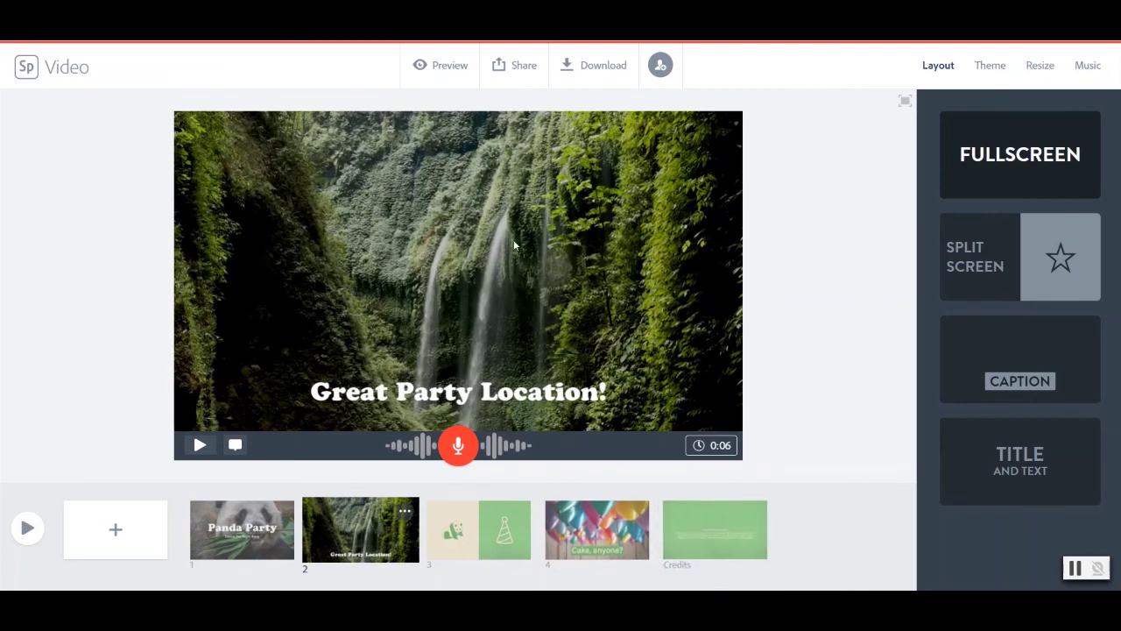
pyautogui.click(689, 519)
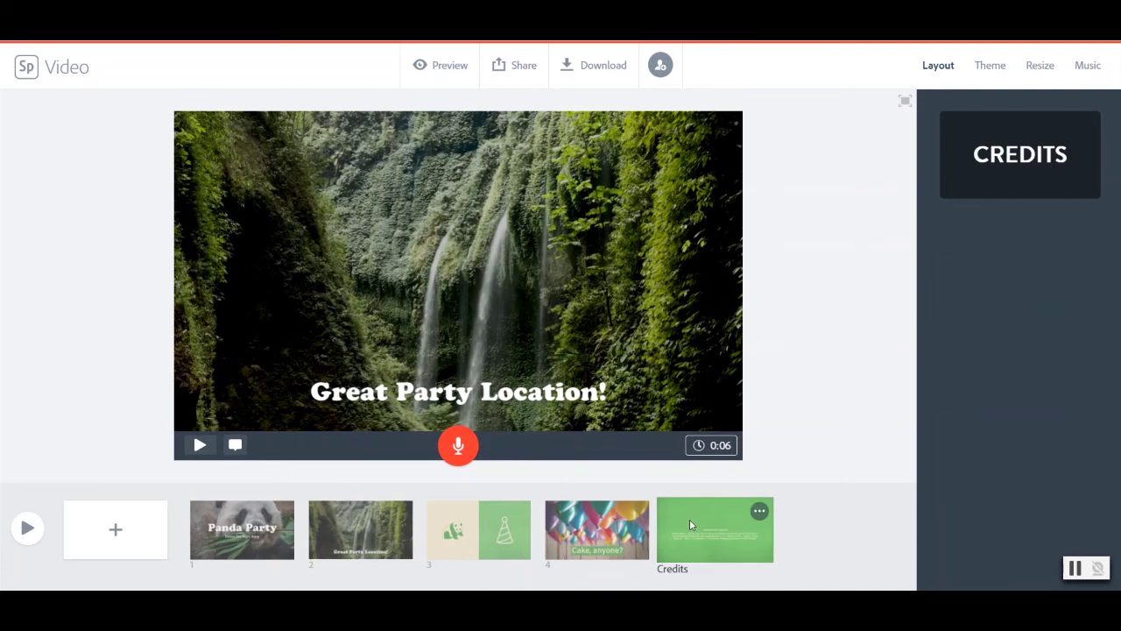
# Title the Credits slide 'Waterfall video from pexels.com', then return to the Panda Party slide
pyautogui.click(431, 218)
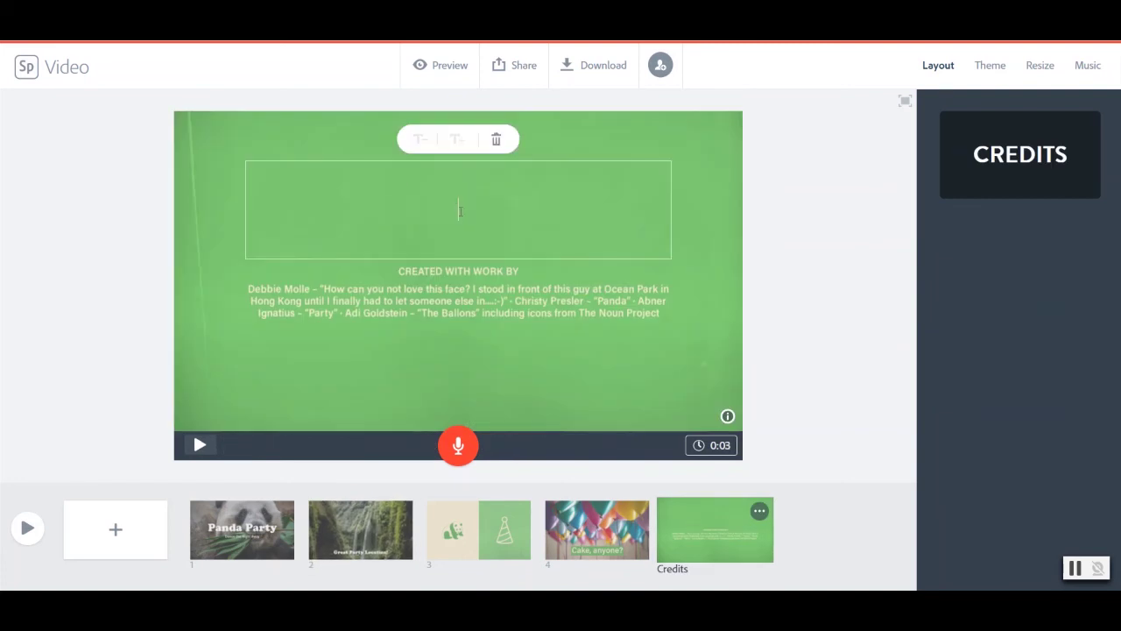
pyautogui.write('W')
pyautogui.press('BackSpace')
pyautogui.write('Waterfall ')
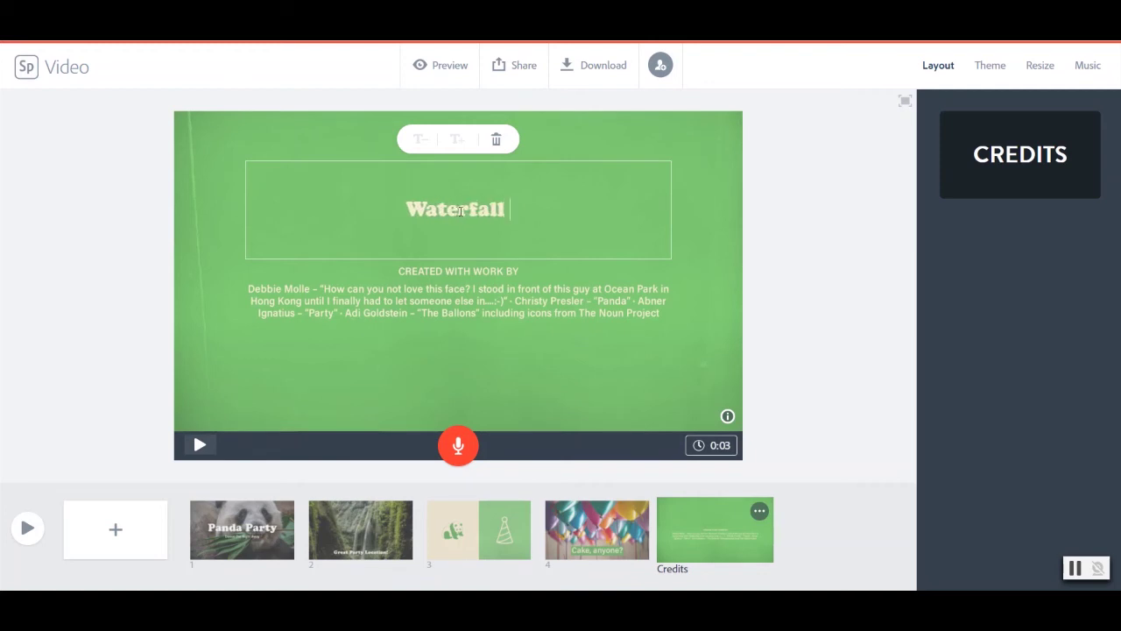
pyautogui.write('video fronm')
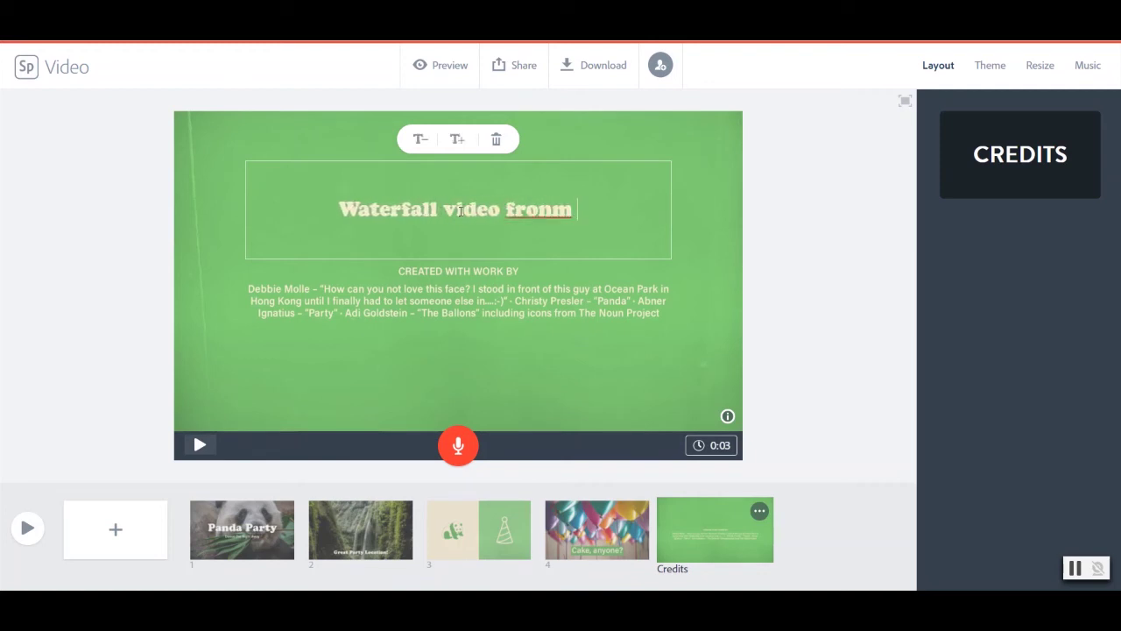
pyautogui.press('BackSpace')
pyautogui.press('BackSpace')
pyautogui.write('m ')
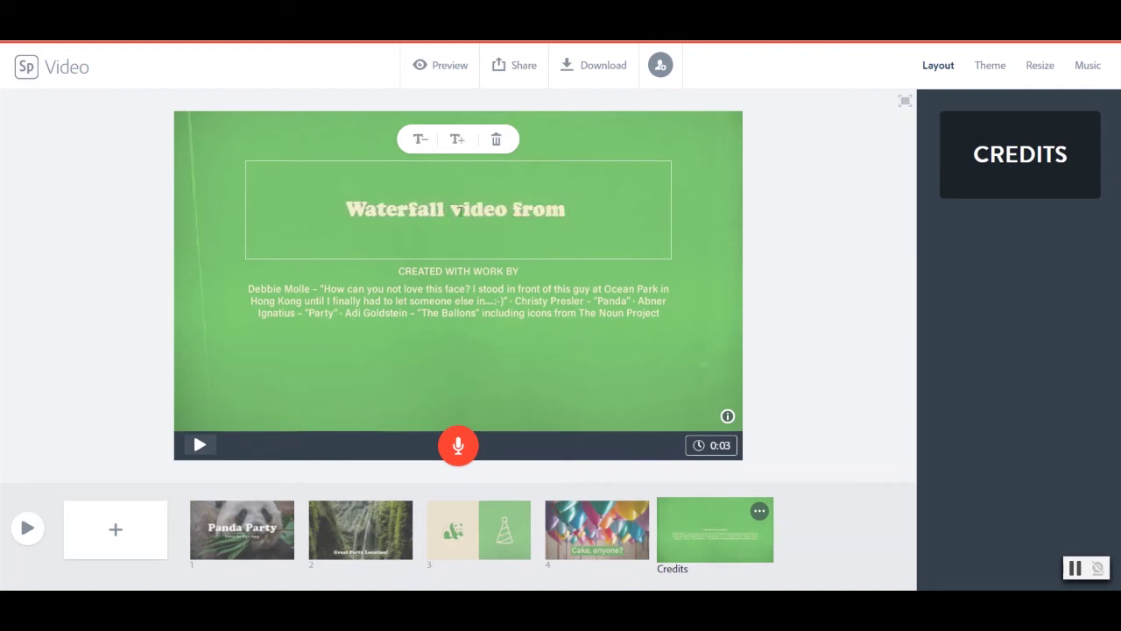
pyautogui.write('pexel')
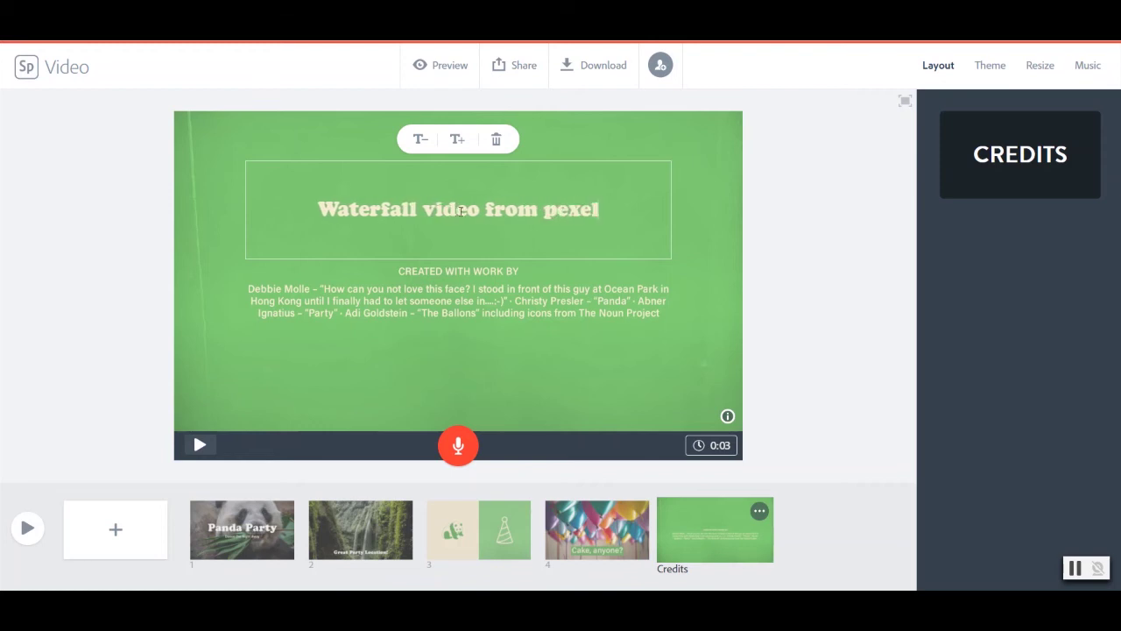
pyautogui.write('s.')
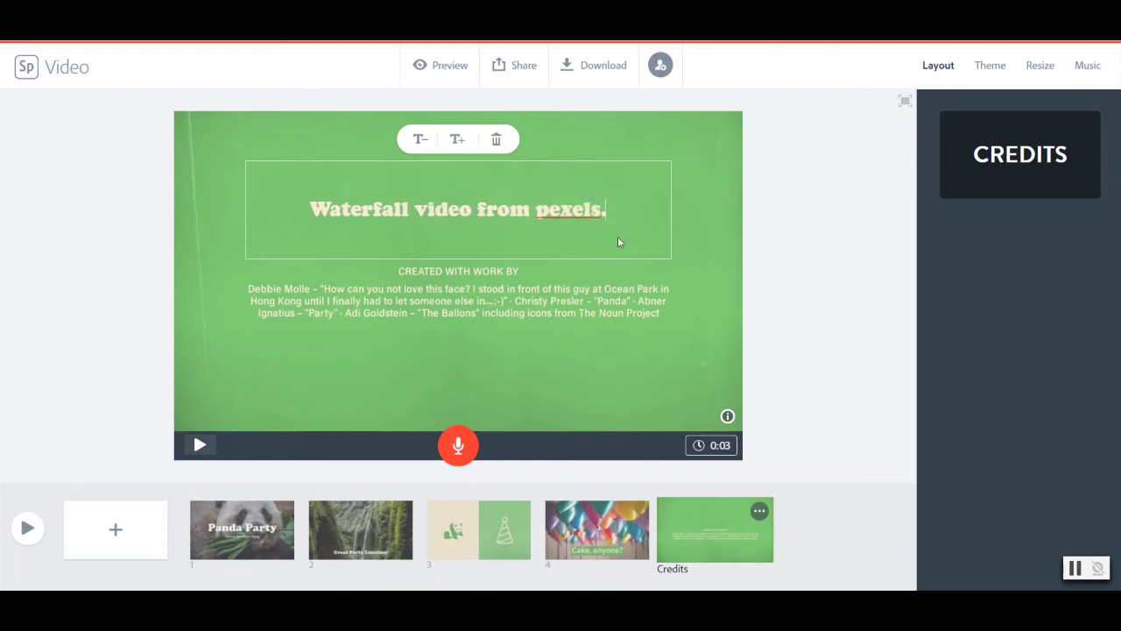
pyautogui.write('com')
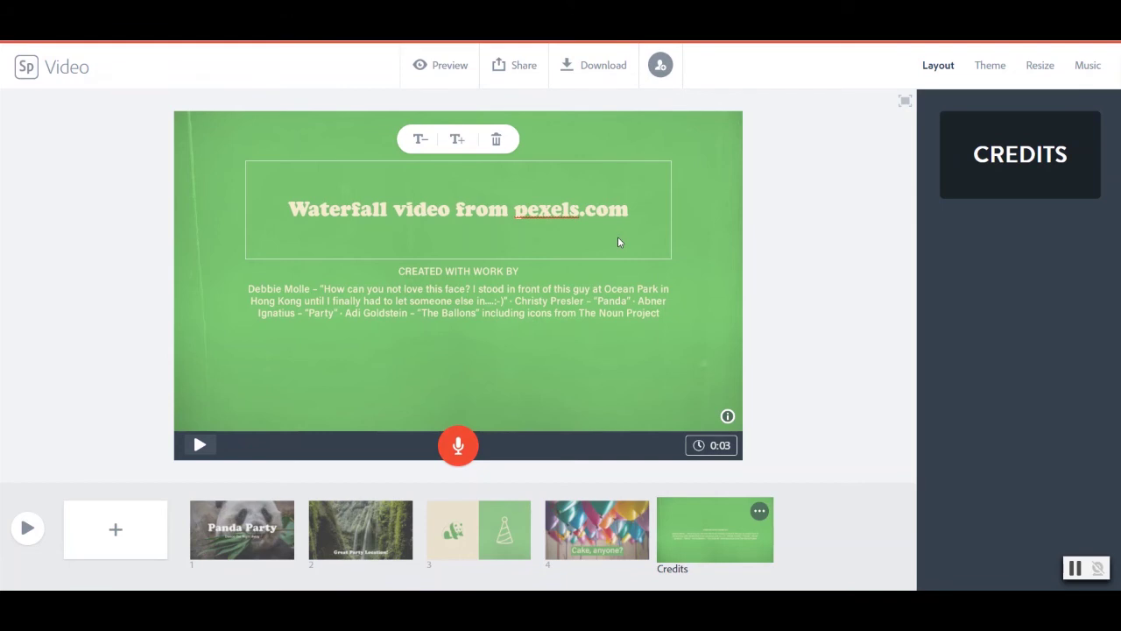
pyautogui.press('Escape')
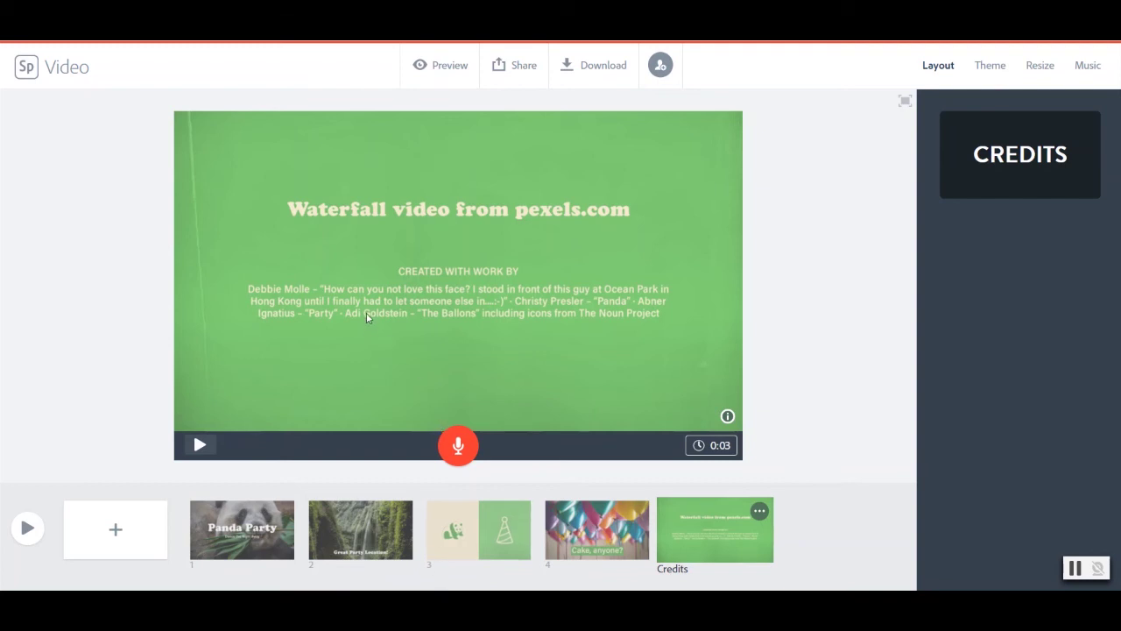
pyautogui.click(238, 538)
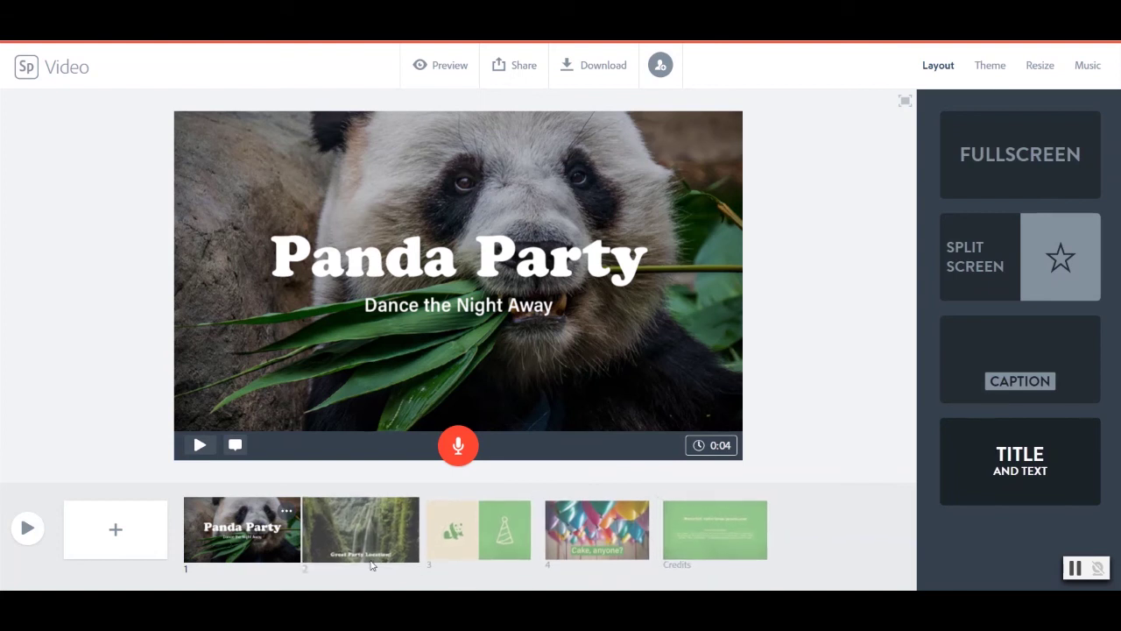
pyautogui.click(330, 534)
pyautogui.click(444, 529)
pyautogui.click(613, 525)
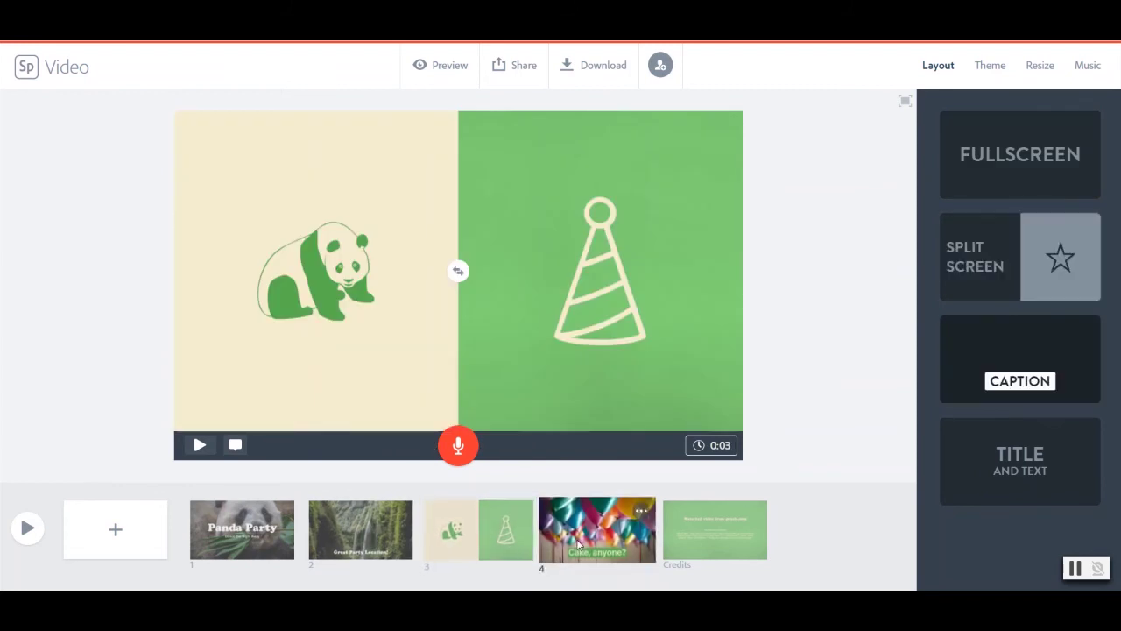
pyautogui.click(688, 532)
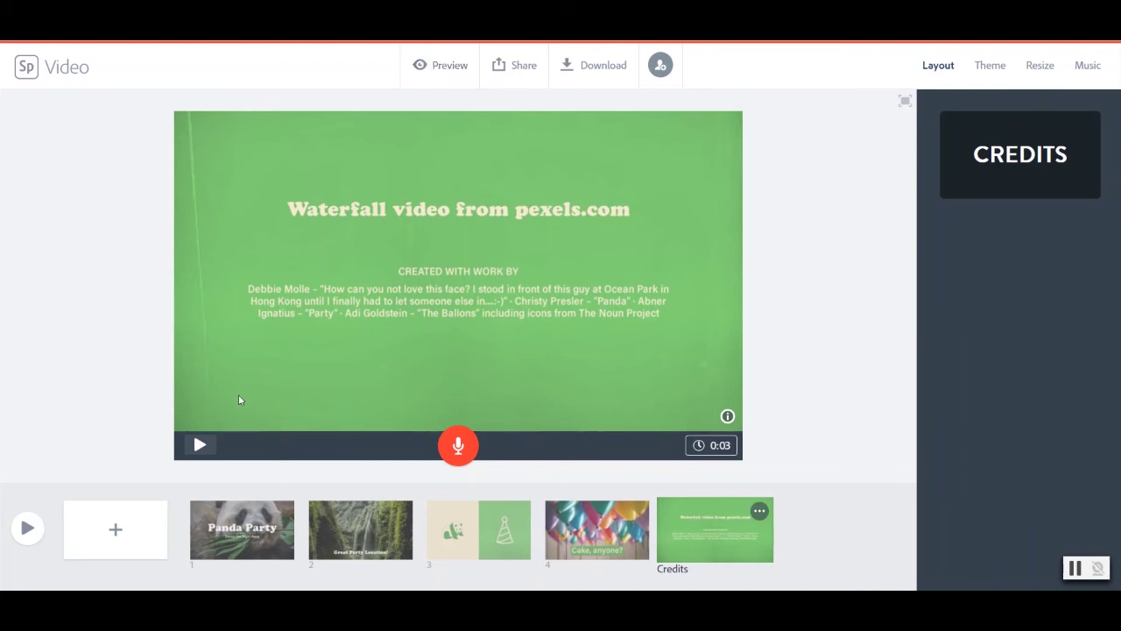
pyautogui.click(264, 518)
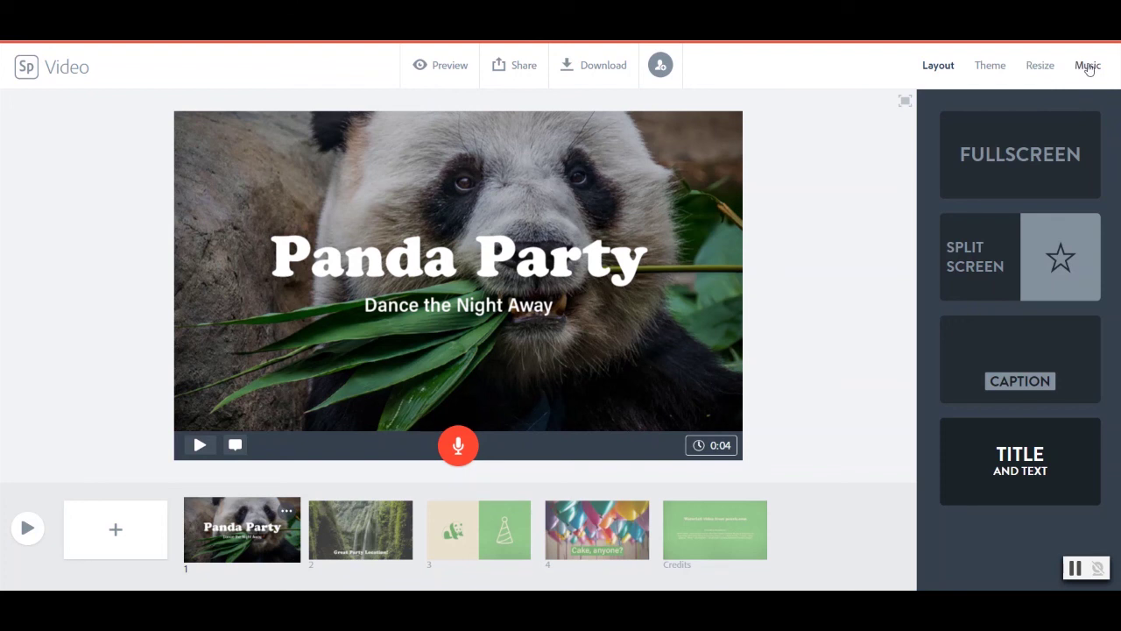
# Choose Trek Further from the Uplifting music set and preview the whole video
pyautogui.click(1088, 66)
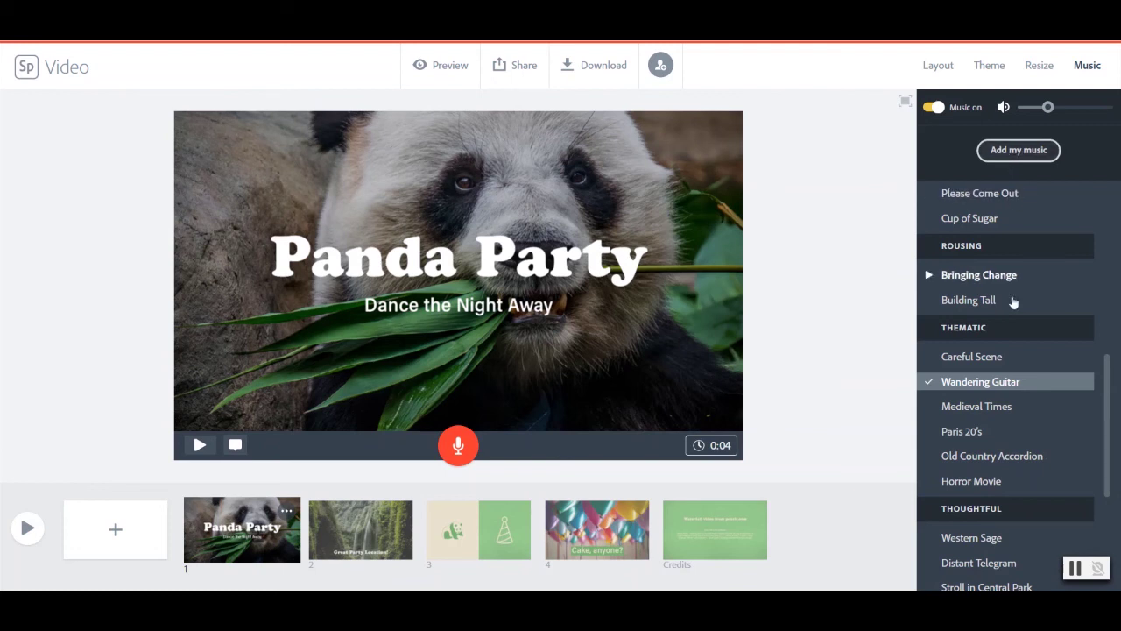
pyautogui.scroll(-5, 1016, 390)
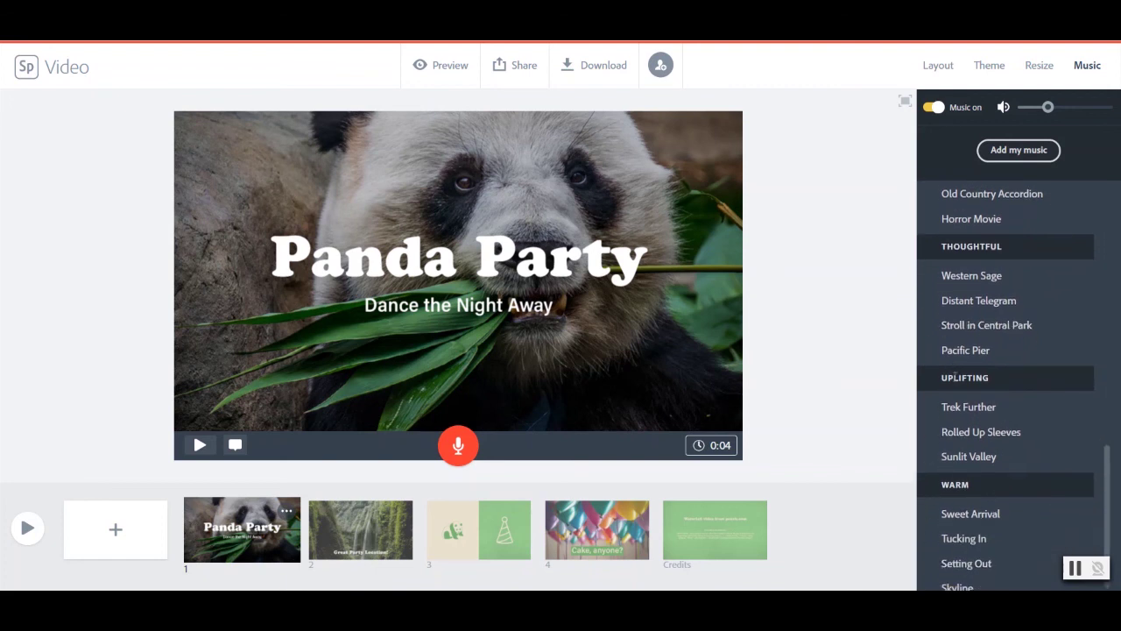
pyautogui.click(969, 457)
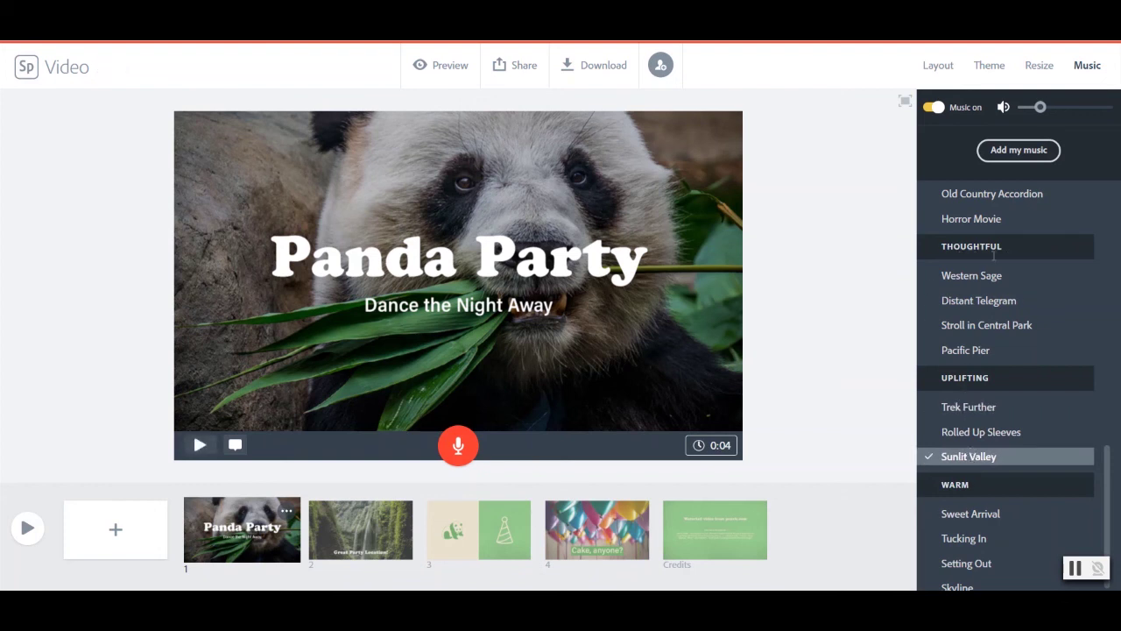
pyautogui.moveTo(935, 405)
pyautogui.click(947, 411)
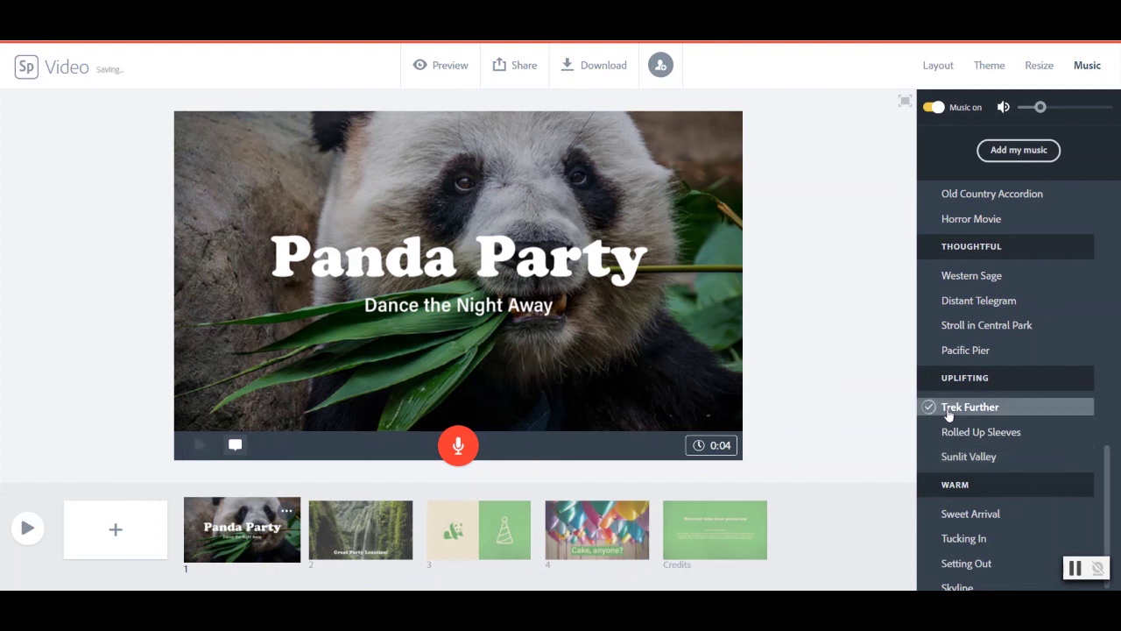
pyautogui.scroll(-1, 948, 414)
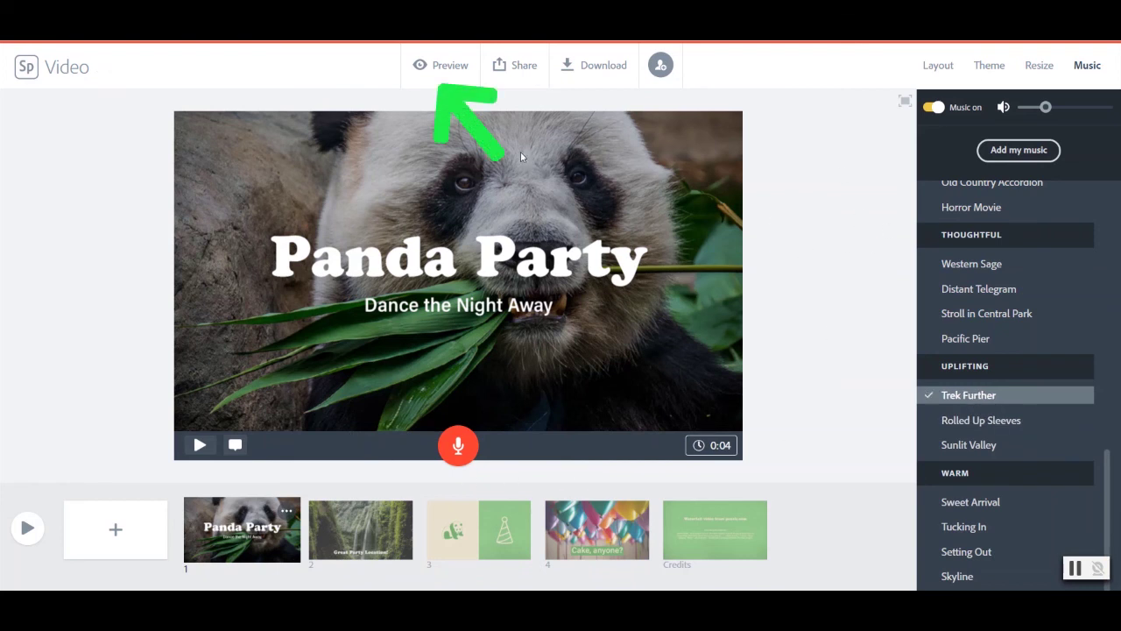
pyautogui.click(434, 65)
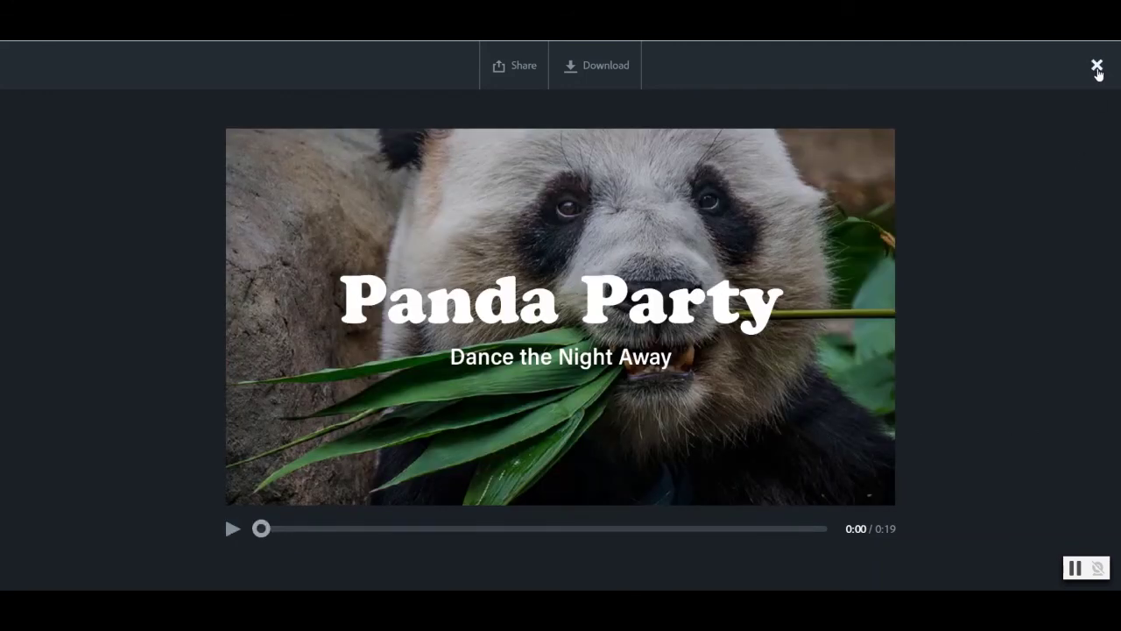
pyautogui.click(1096, 68)
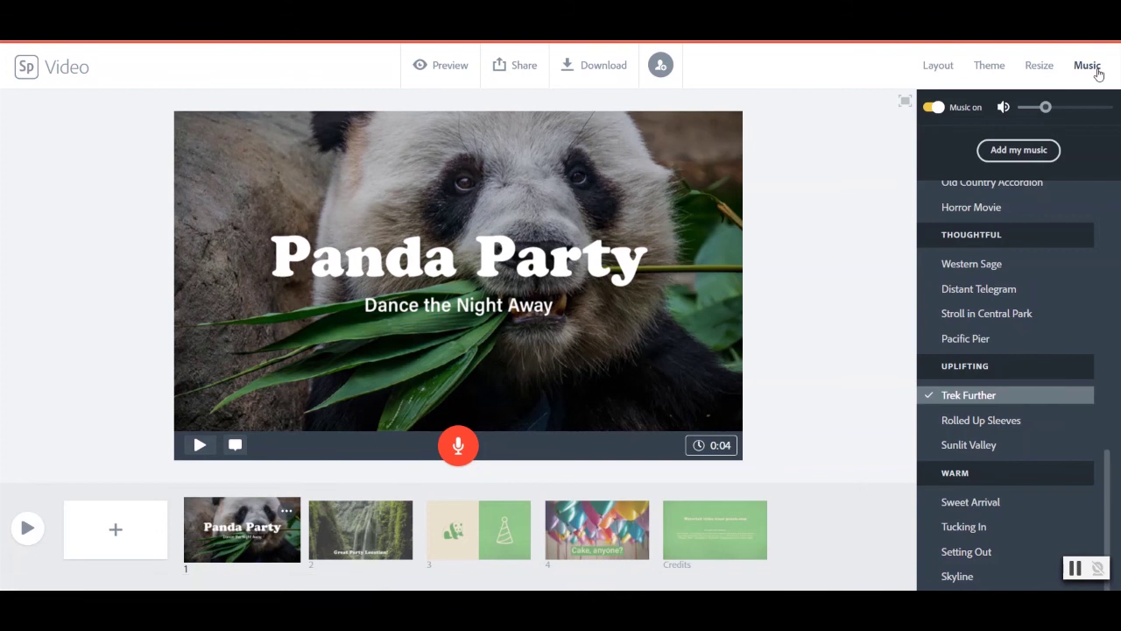
# Start publishing 'Panda Party' with the author name kept visible and no category chosen
pyautogui.click(515, 70)
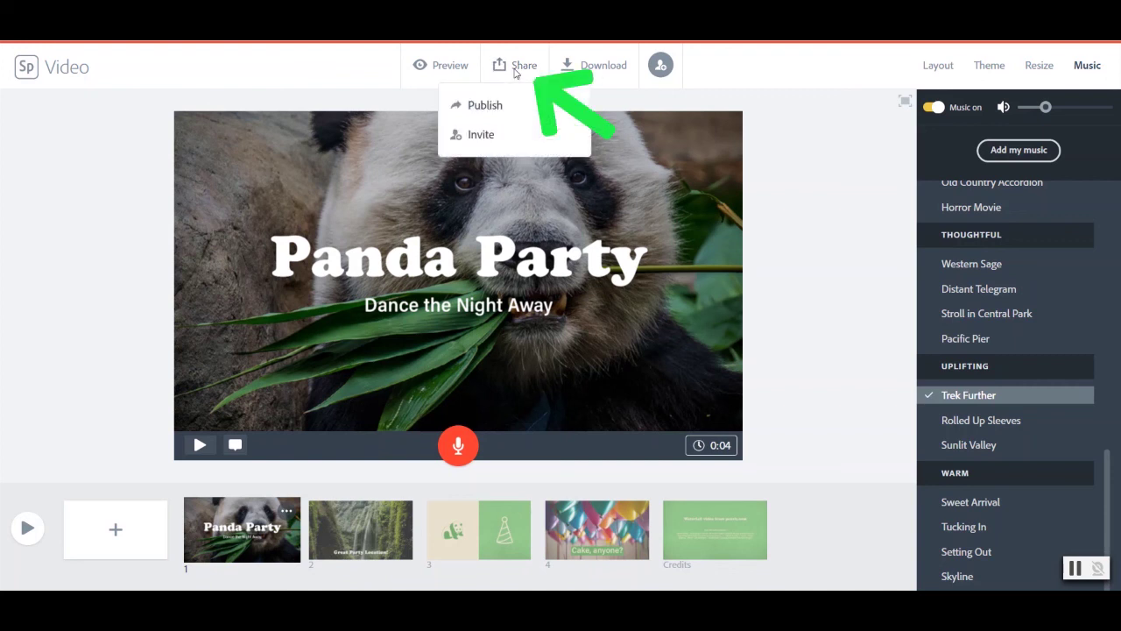
pyautogui.click(479, 106)
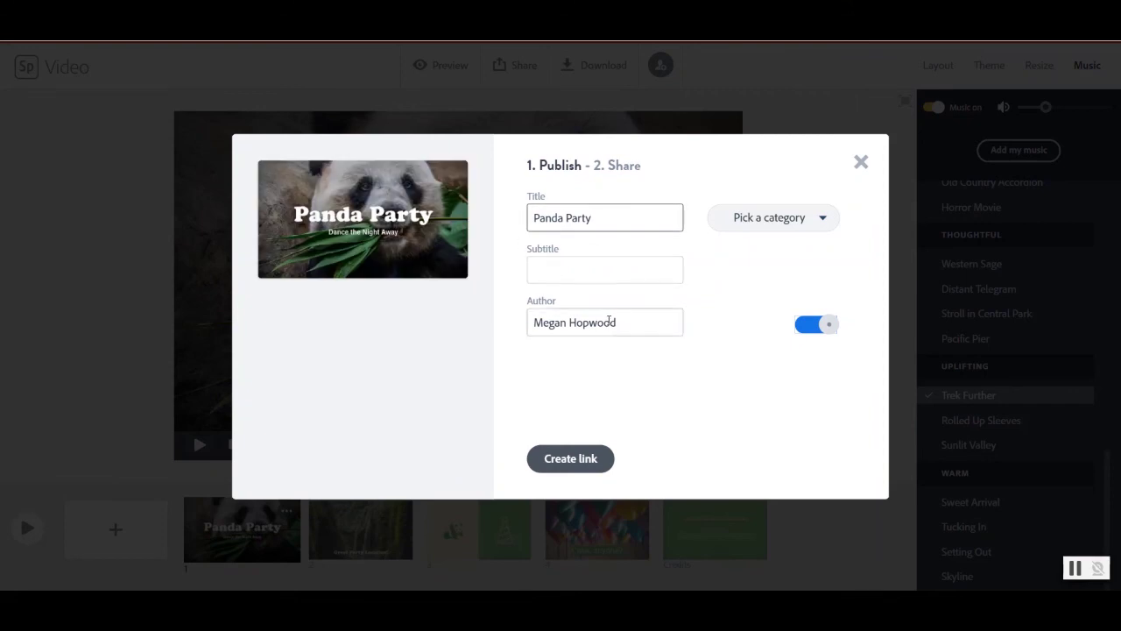
pyautogui.click(827, 327)
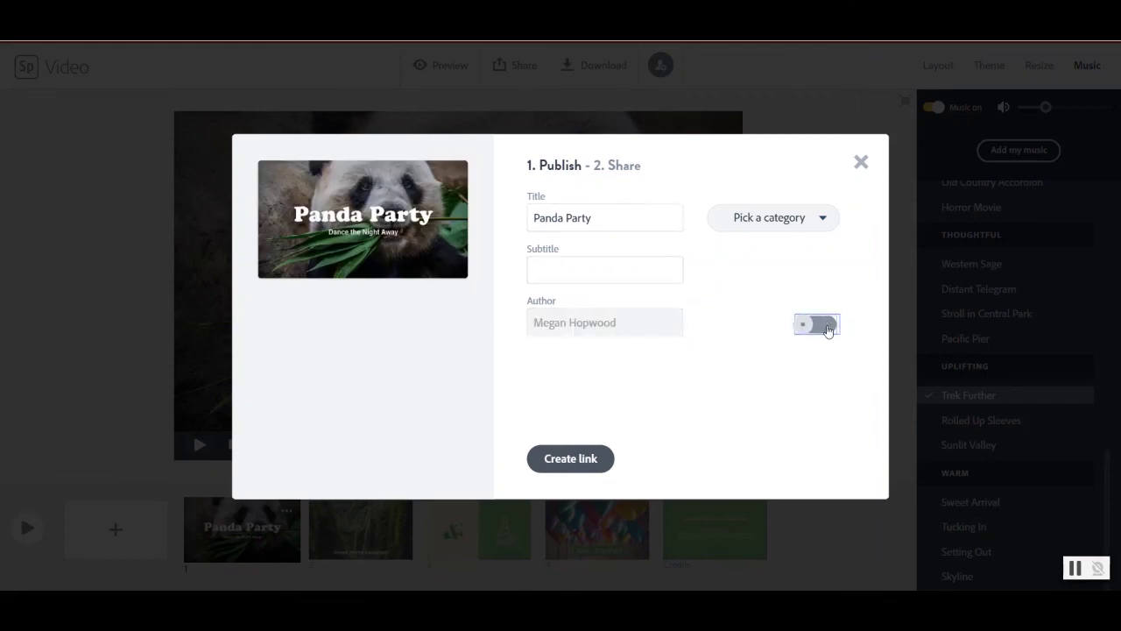
pyautogui.click(826, 326)
pyautogui.click(804, 214)
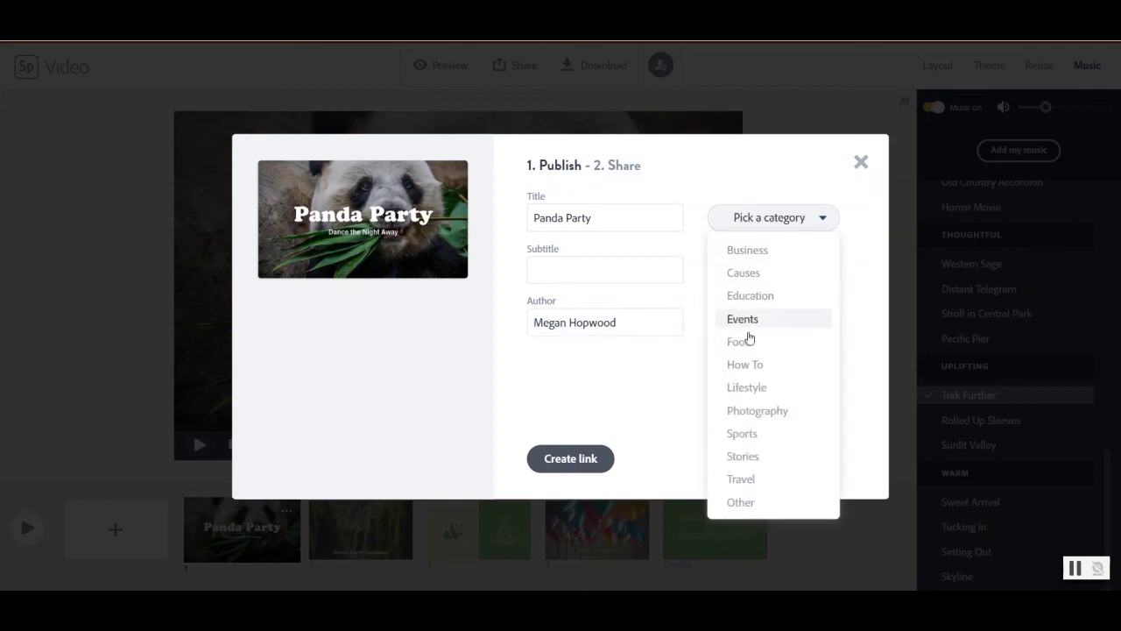
pyautogui.click(681, 355)
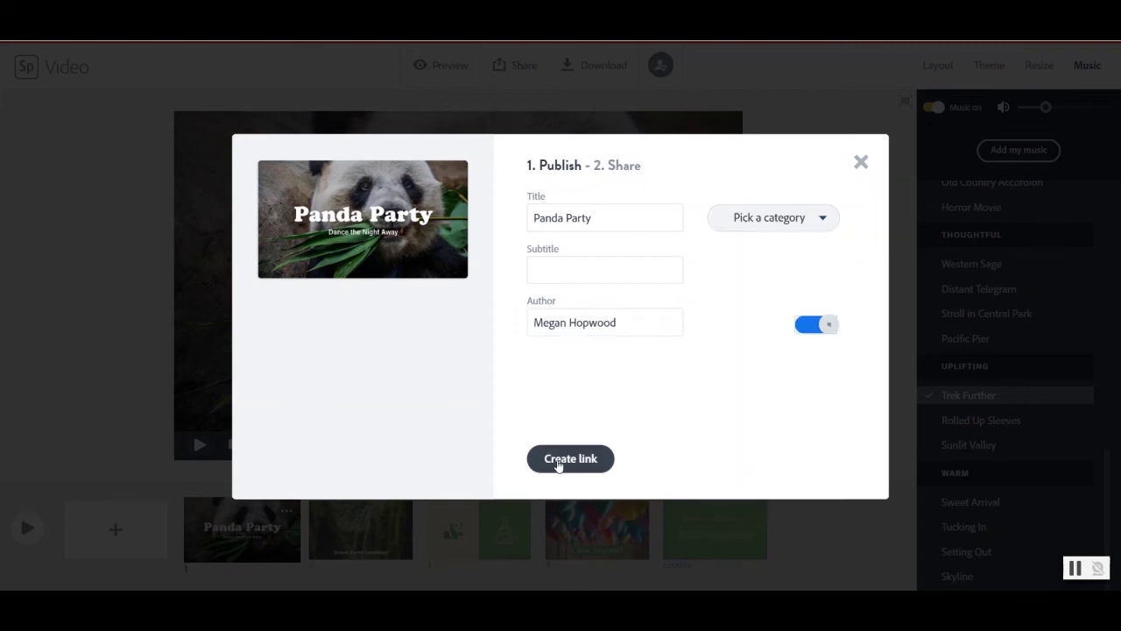
# Generate the shareable spark.adobe.com link and select it for copying
pyautogui.click(558, 465)
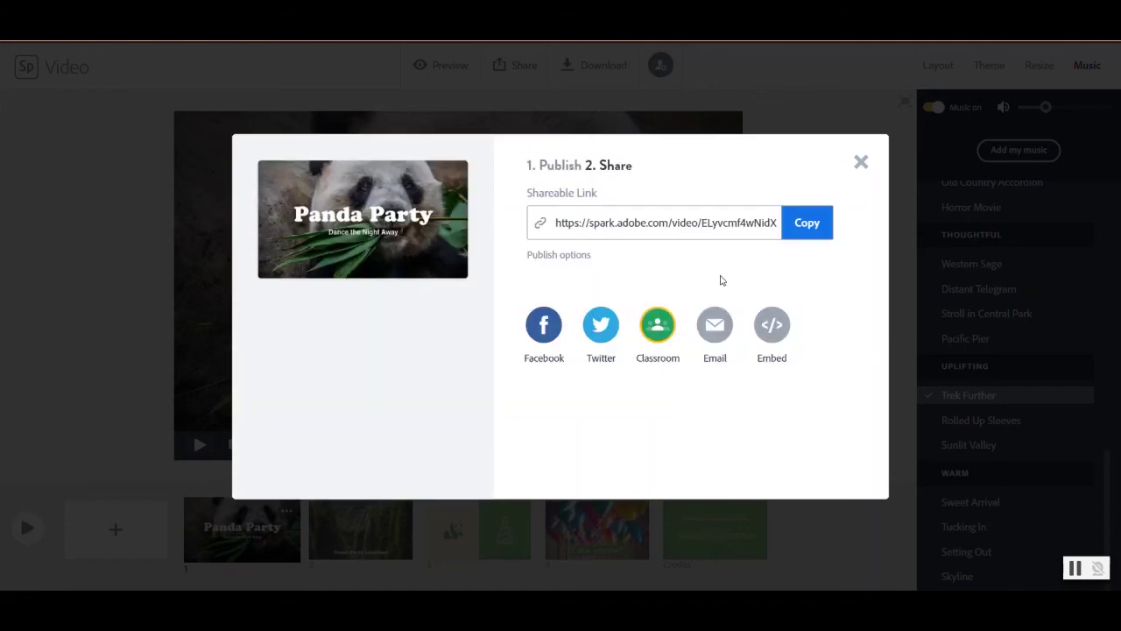
pyautogui.click(572, 221)
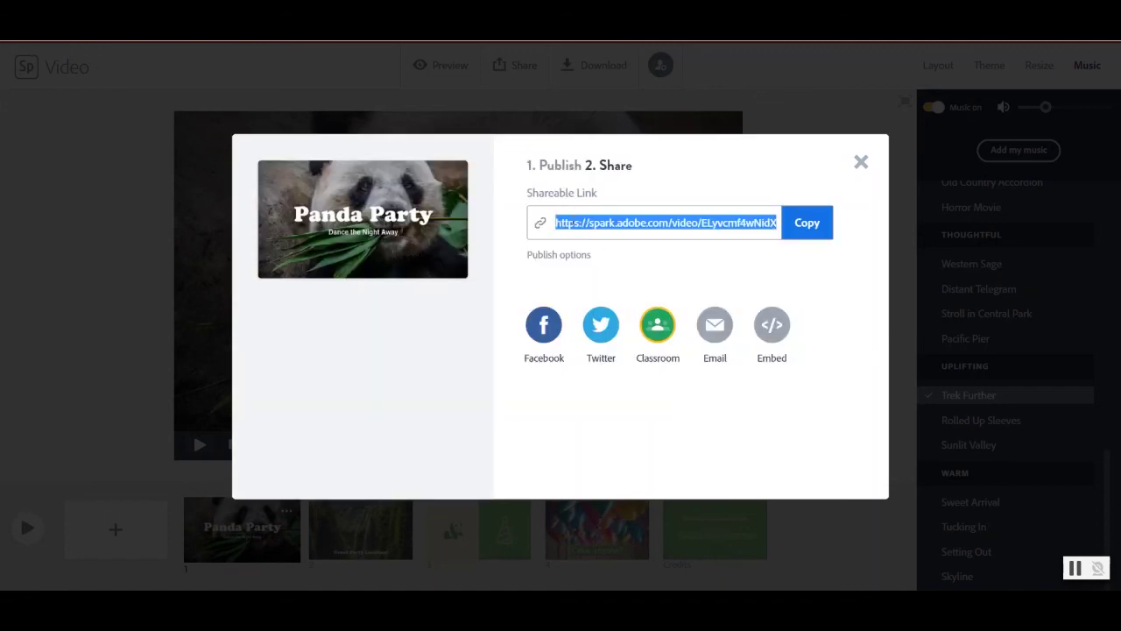
pyautogui.rightClick(573, 223)
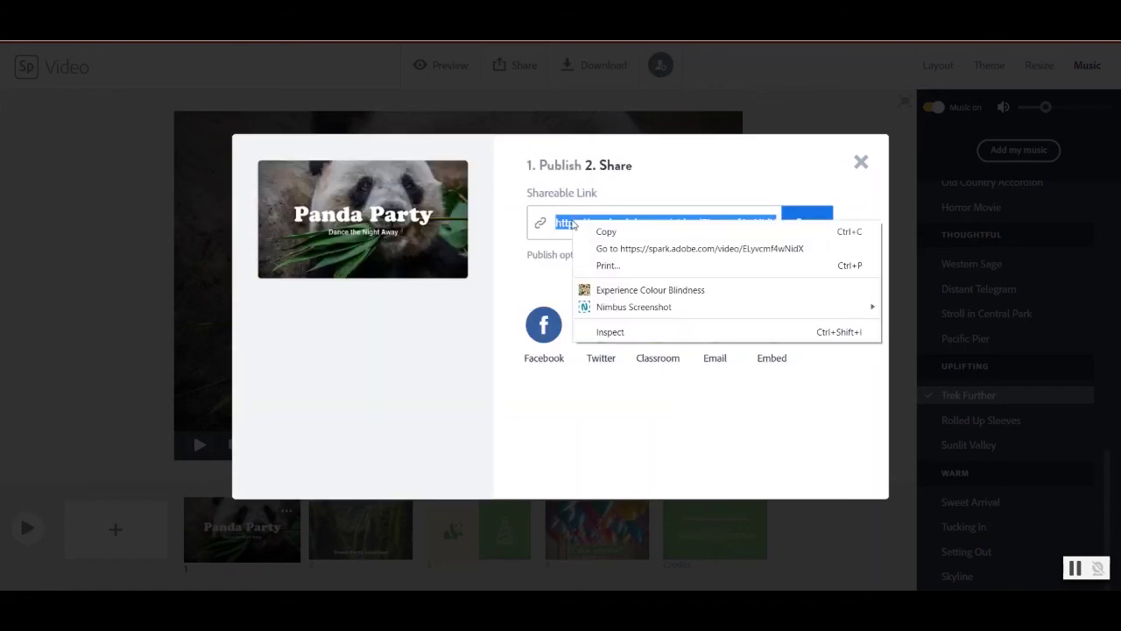
# Check the publish options, reselect the shareable link, then close the sharing dialog
pyautogui.click(536, 255)
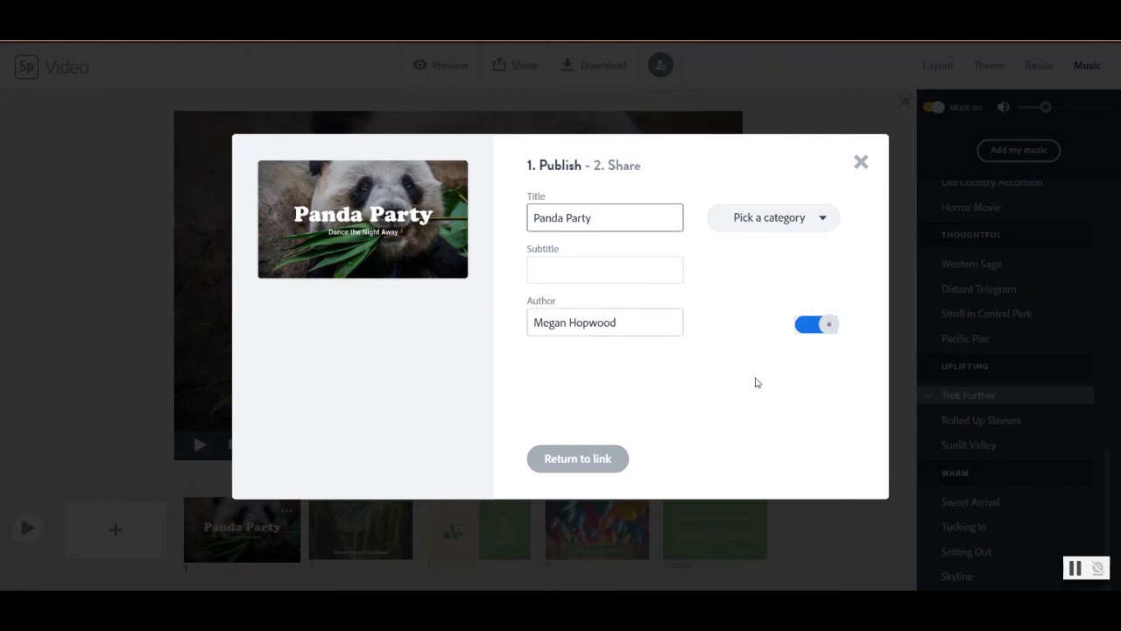
pyautogui.click(613, 457)
pyautogui.click(712, 223)
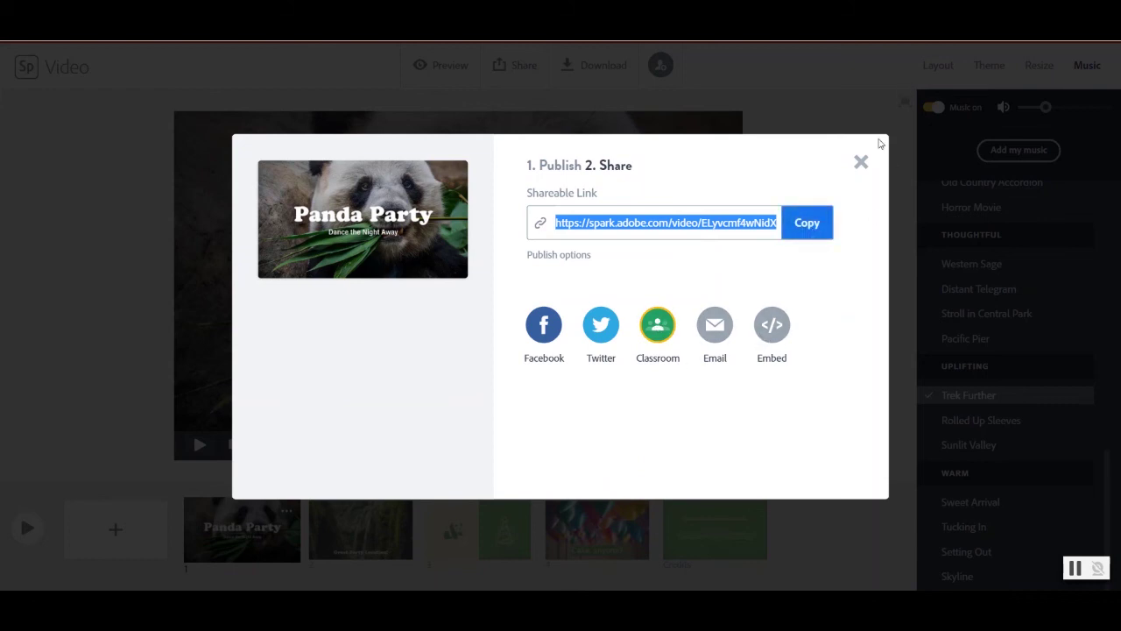
pyautogui.click(861, 164)
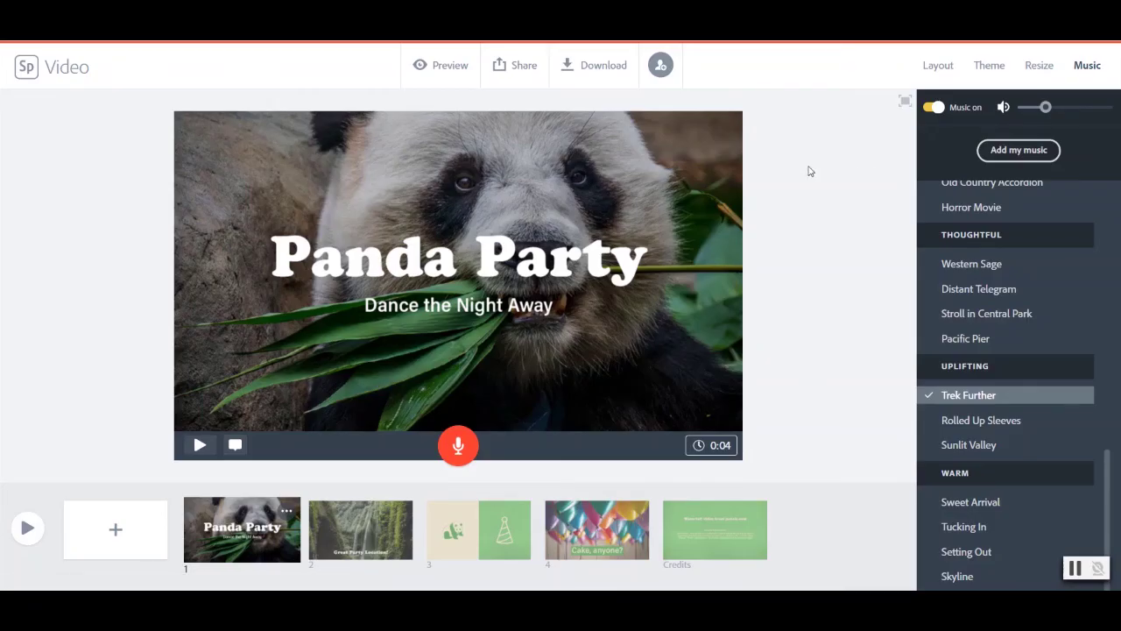